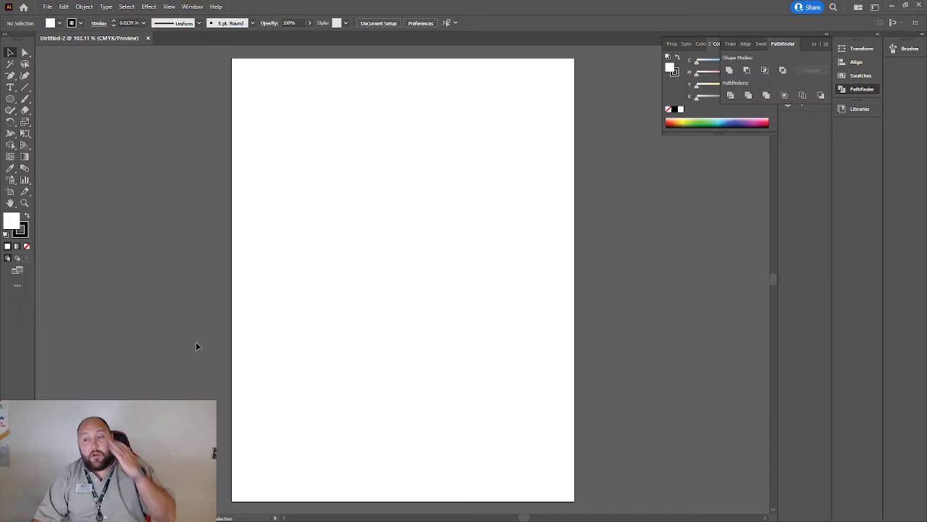
scroll(152, 274, up, 1)
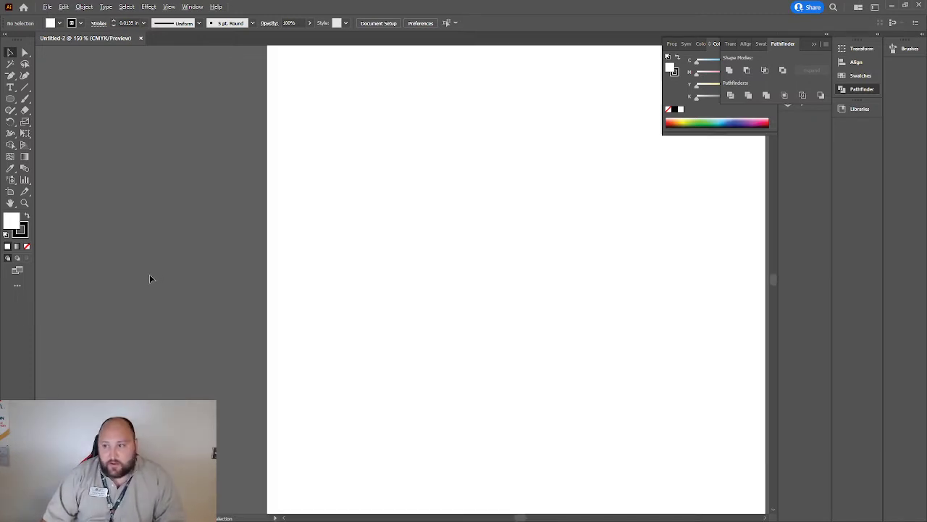
scroll(150, 275, down, 1)
scroll(151, 276, up, 1)
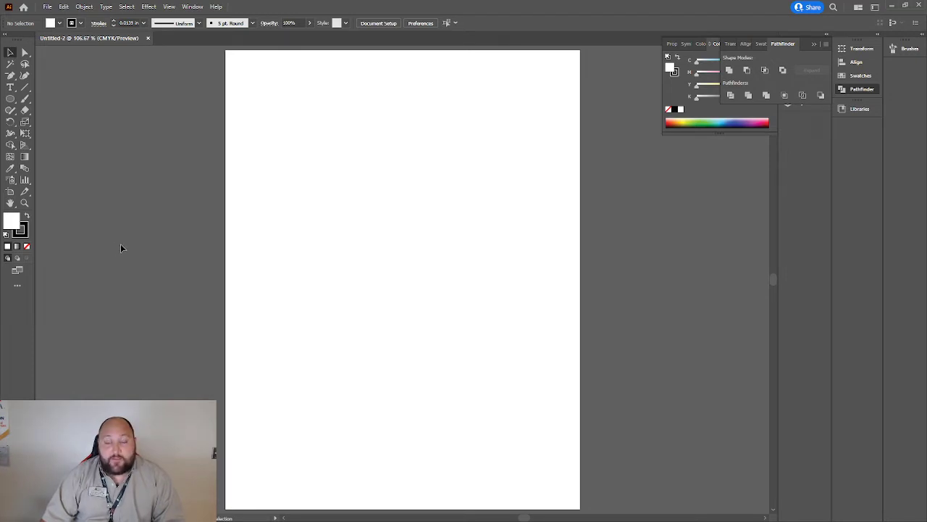
- Activate the Ellipse tool and set the fill to the default white-to-black linear gradient
click(10, 102)
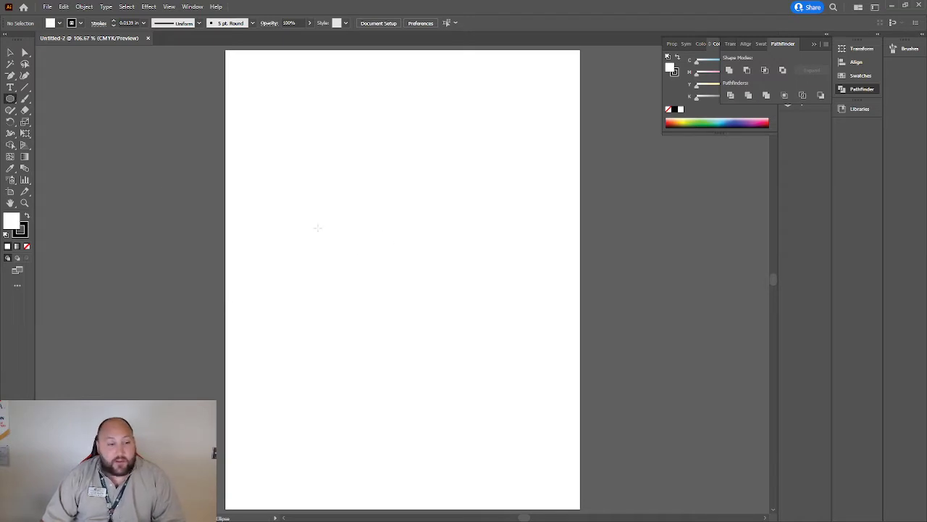
click(10, 100)
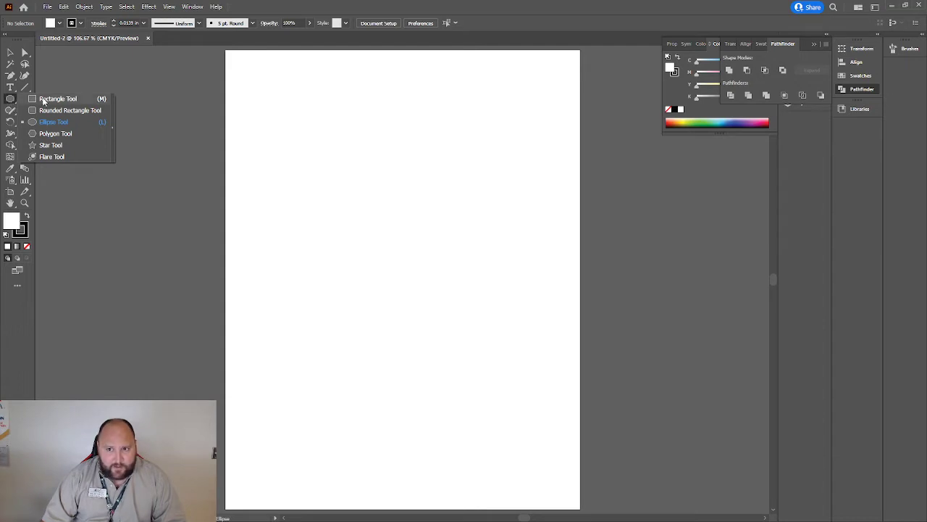
click(50, 98)
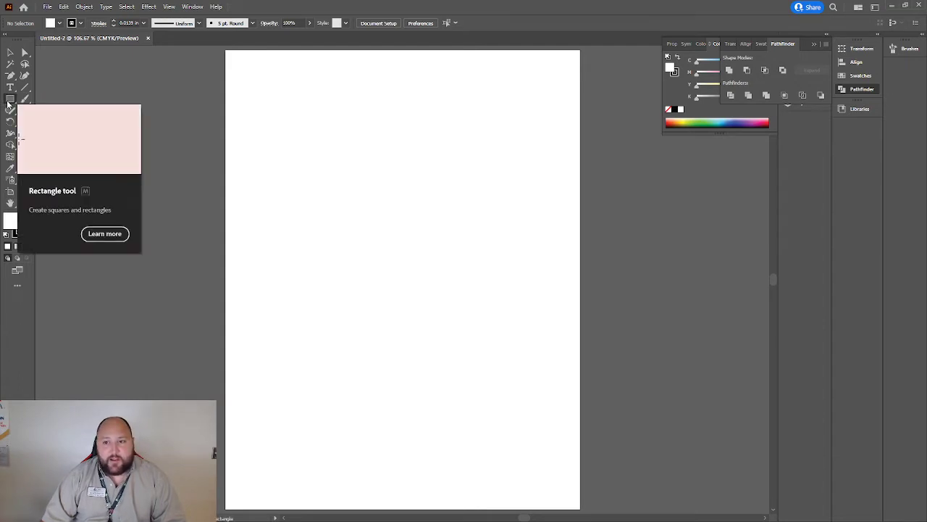
click(9, 103)
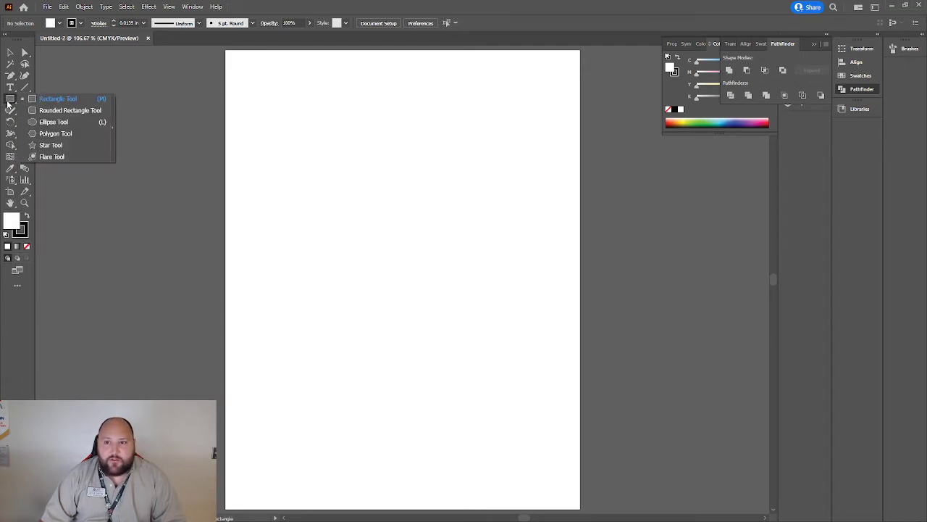
click(58, 123)
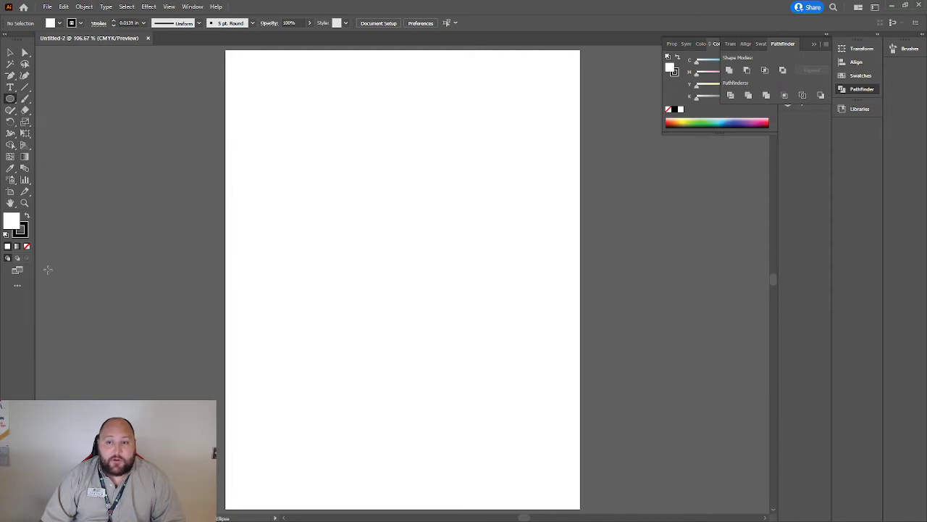
click(17, 248)
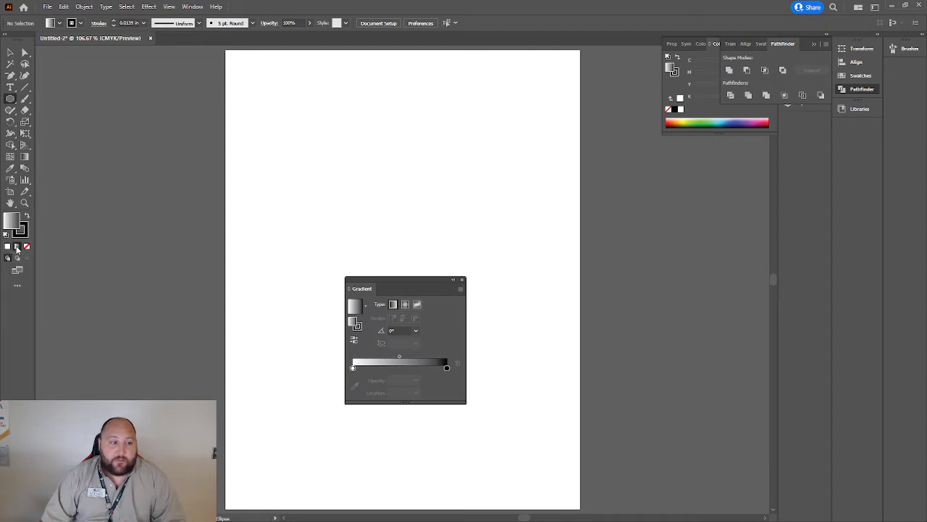
click(462, 280)
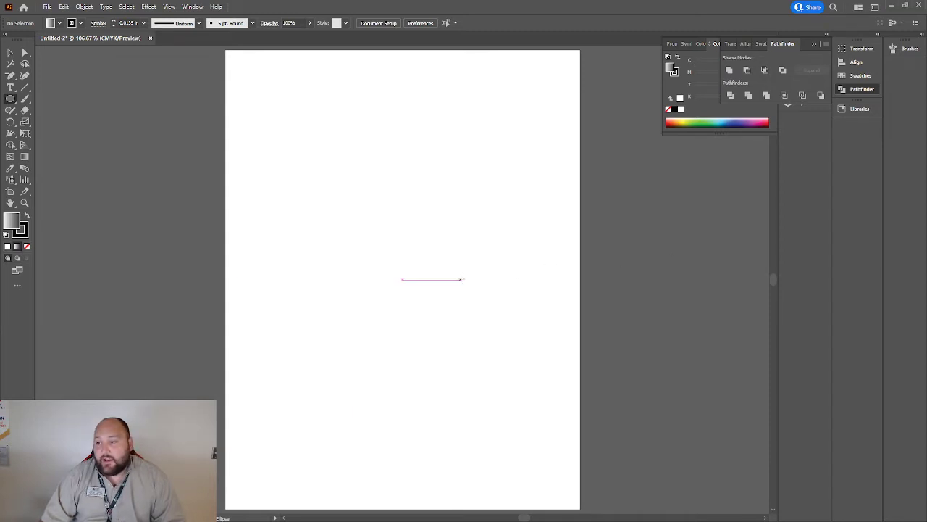
- Create a gradient-filled circle with a width and height of 200 pt near the middle of the artboard
click(383, 210)
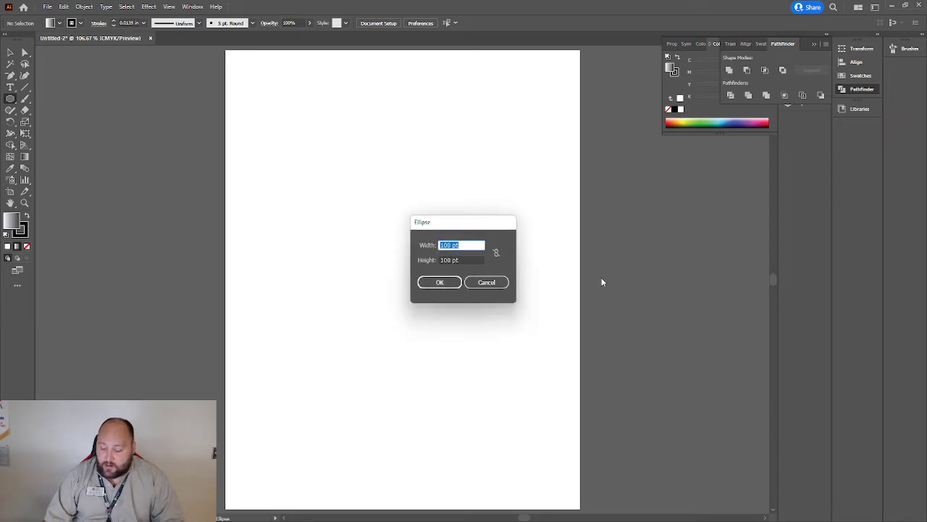
text(200)
key(Tab)
text(2)
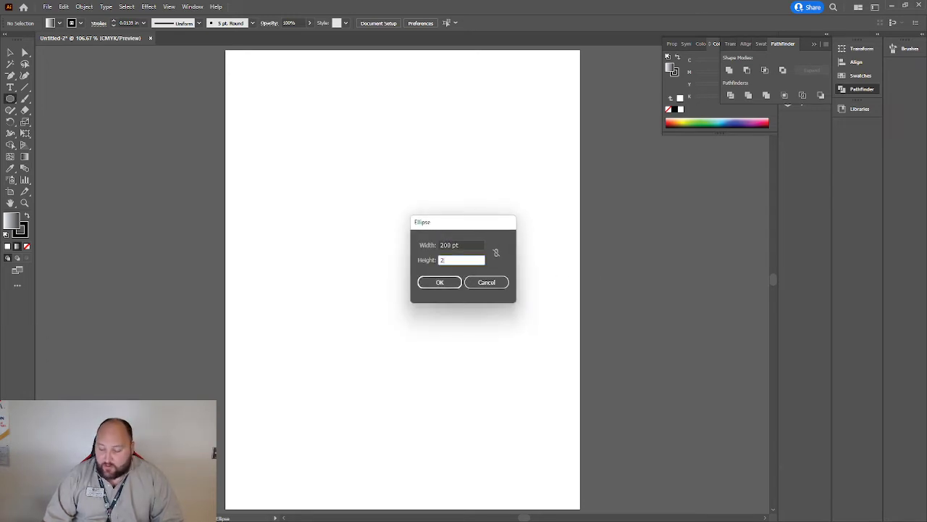
key(Return)
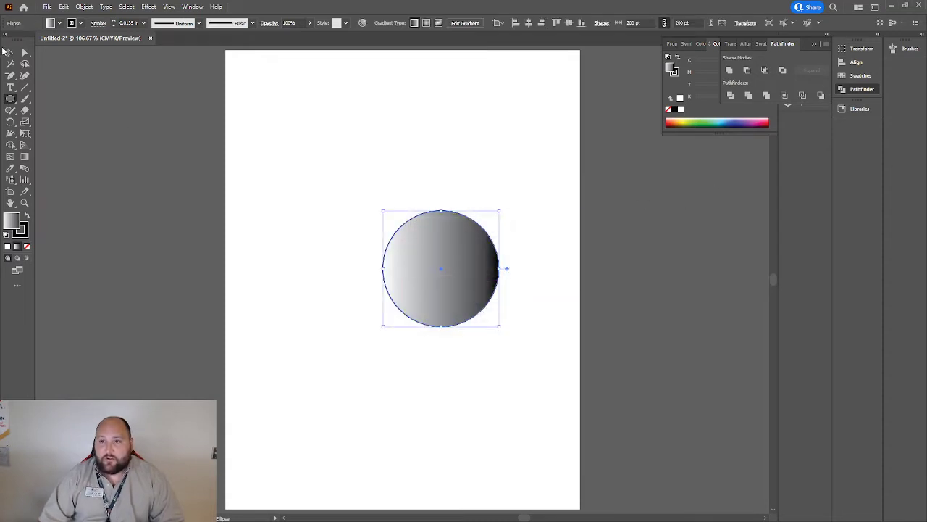
- Center the 200 pt circle horizontally and vertically on the artboard and leave it deselected
click(10, 53)
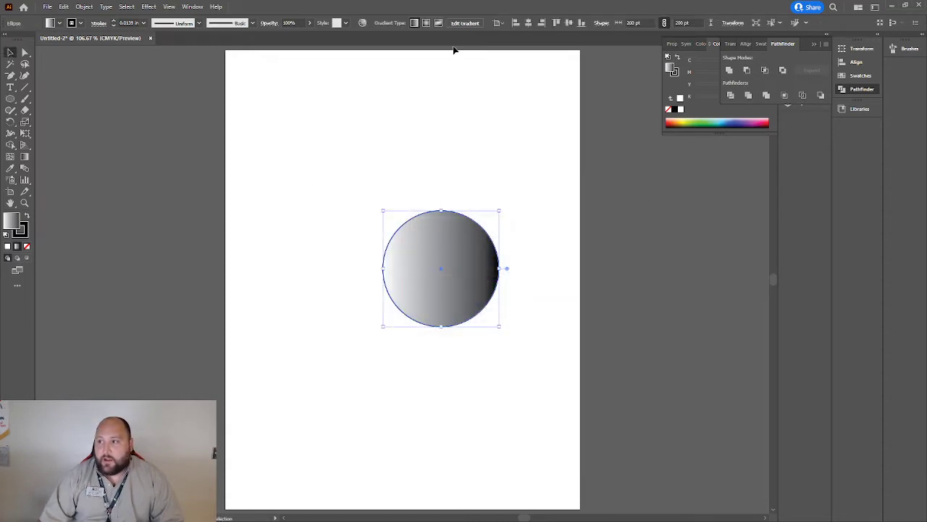
click(528, 23)
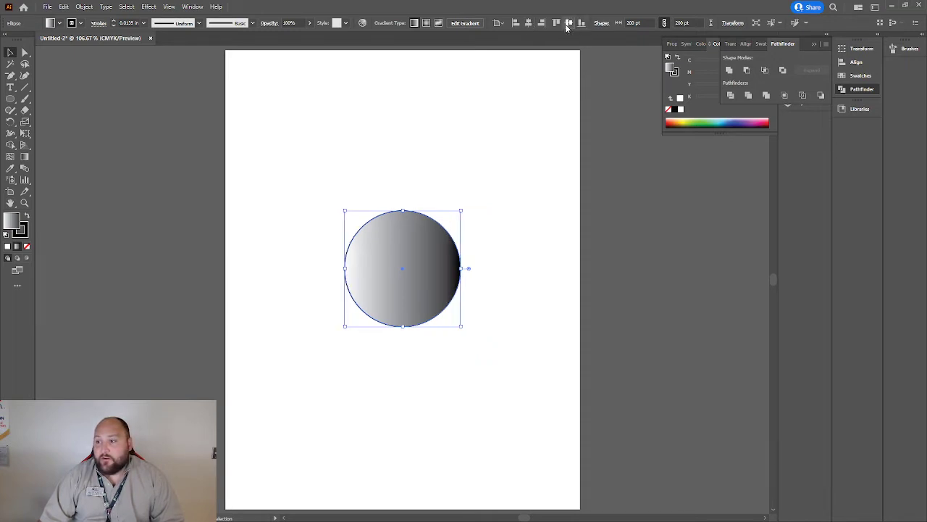
click(569, 24)
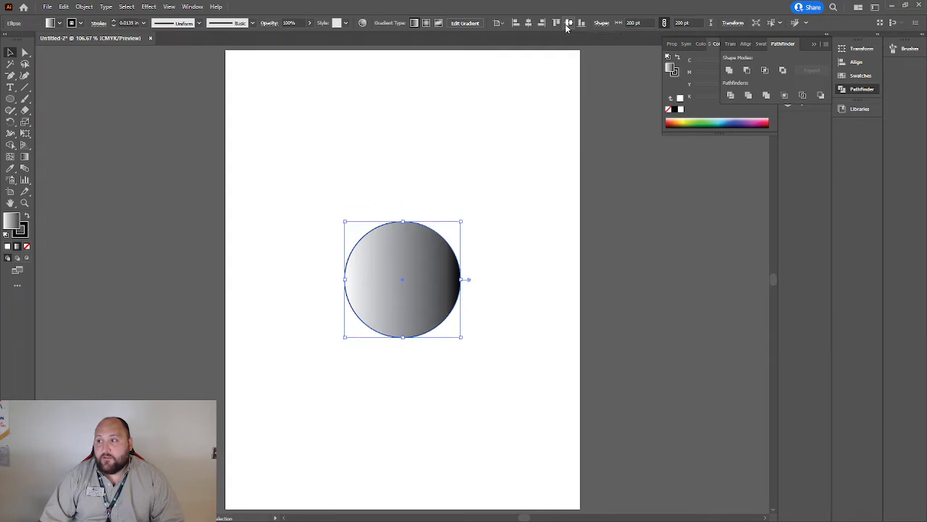
scroll(430, 277, up, 1)
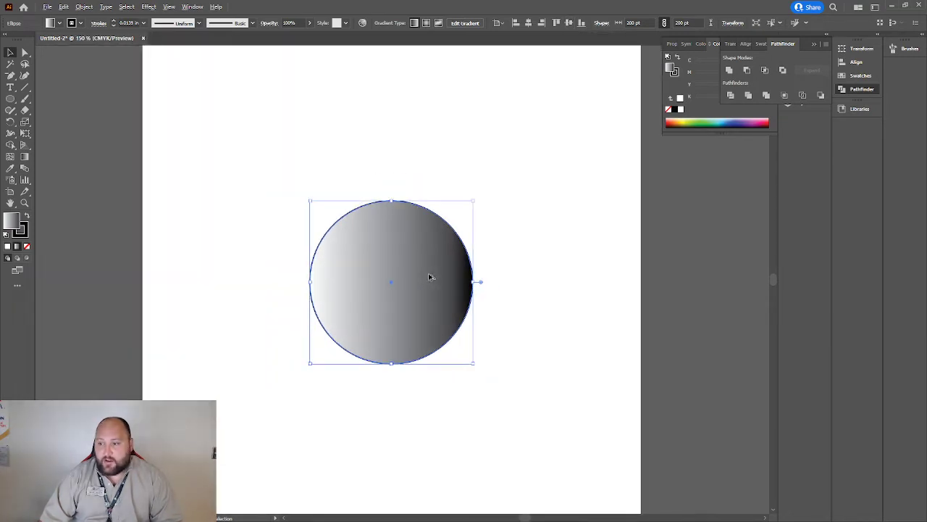
click(517, 295)
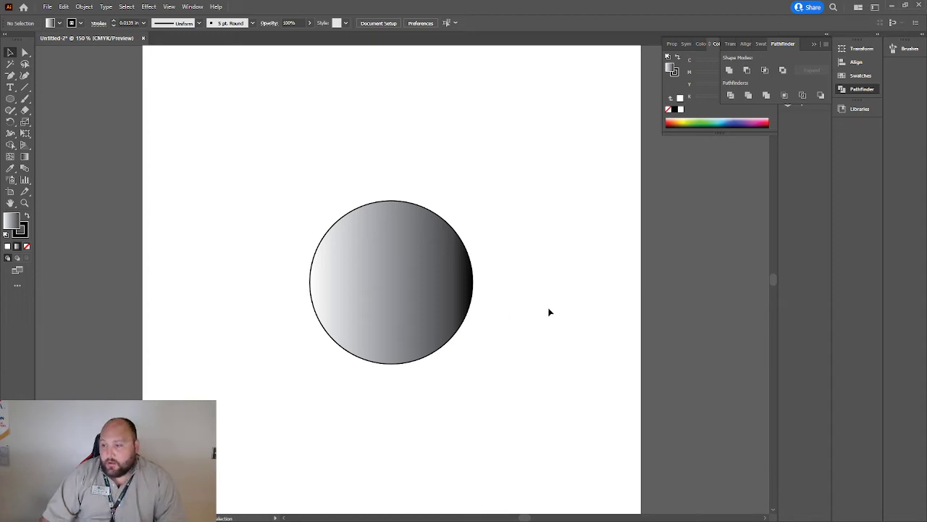
click(410, 284)
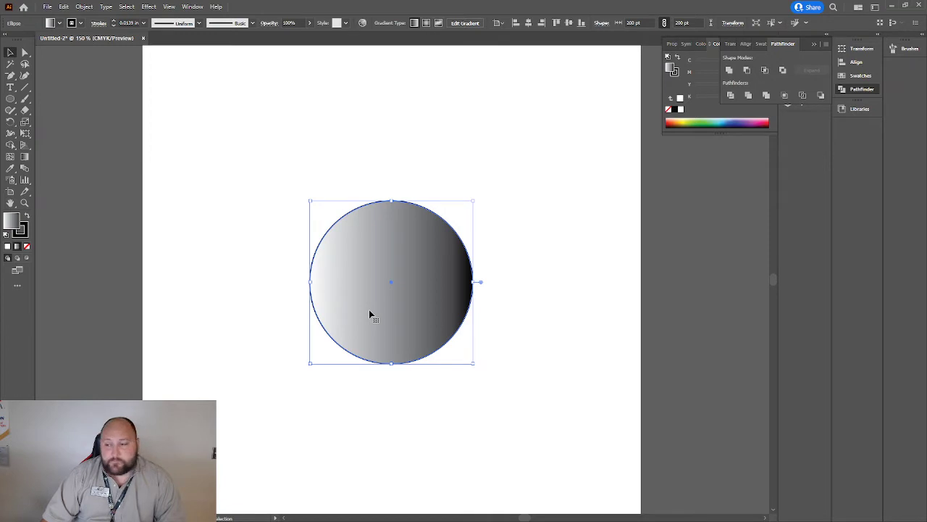
click(213, 195)
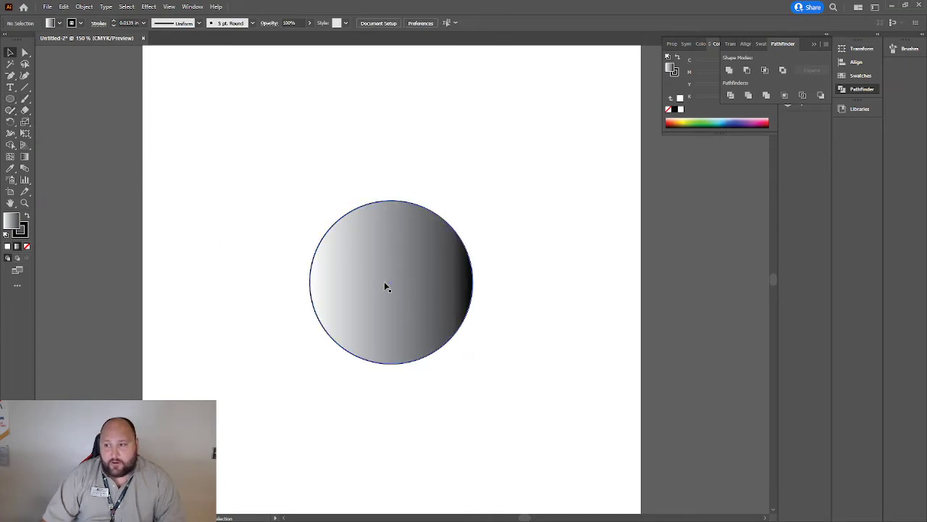
- Create a second circle 100 pt wide and 100 pt high, starting from the large circle's center point
click(9, 99)
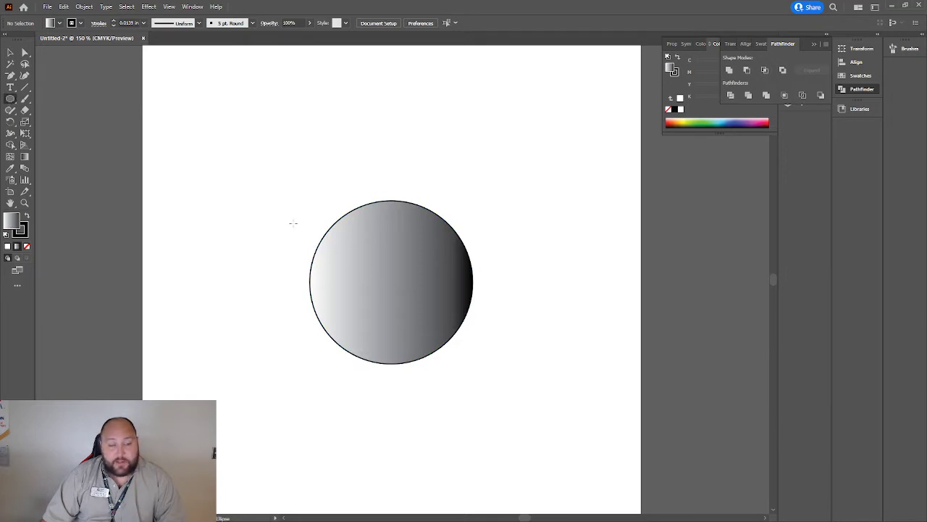
click(389, 281)
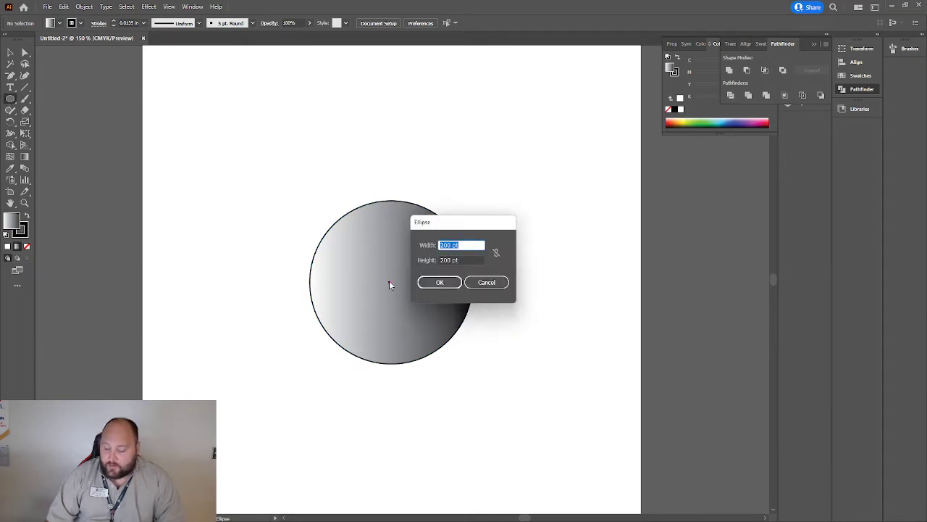
text(100)
key(Tab)
text(100)
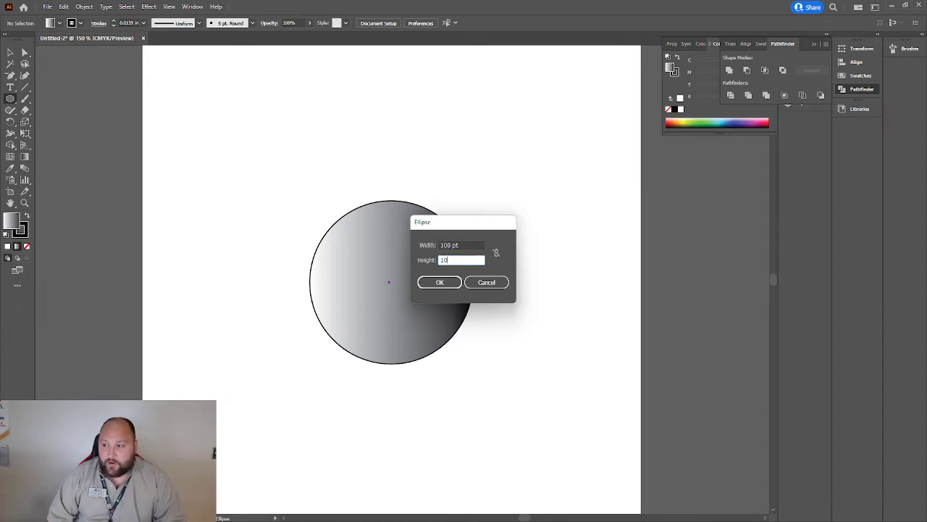
key(Return)
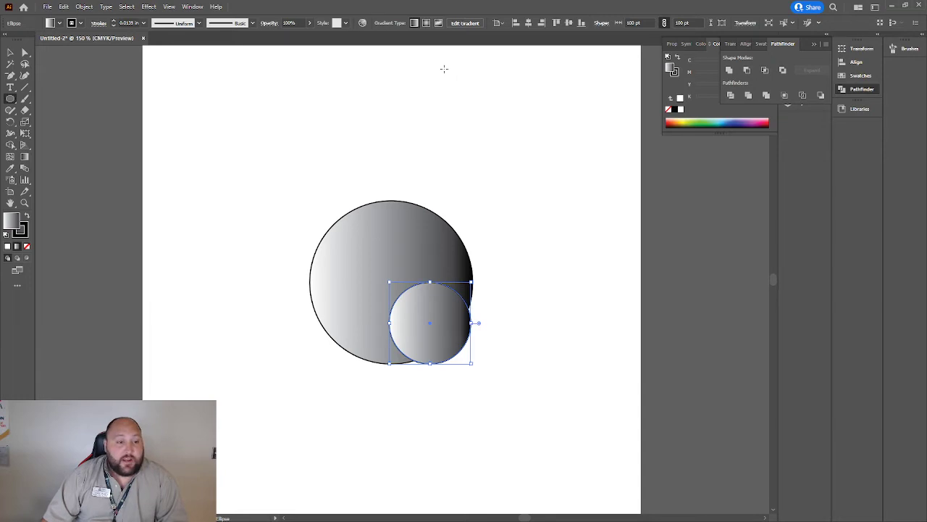
- Move the small circle so it is horizontally centered in the large circle and touches its bottom edge
key(v)
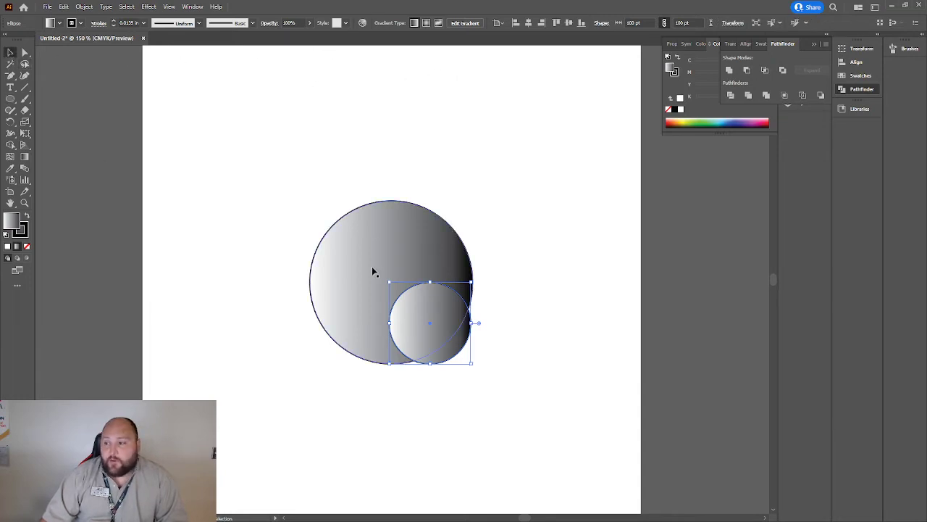
drag(430, 327, 392, 322)
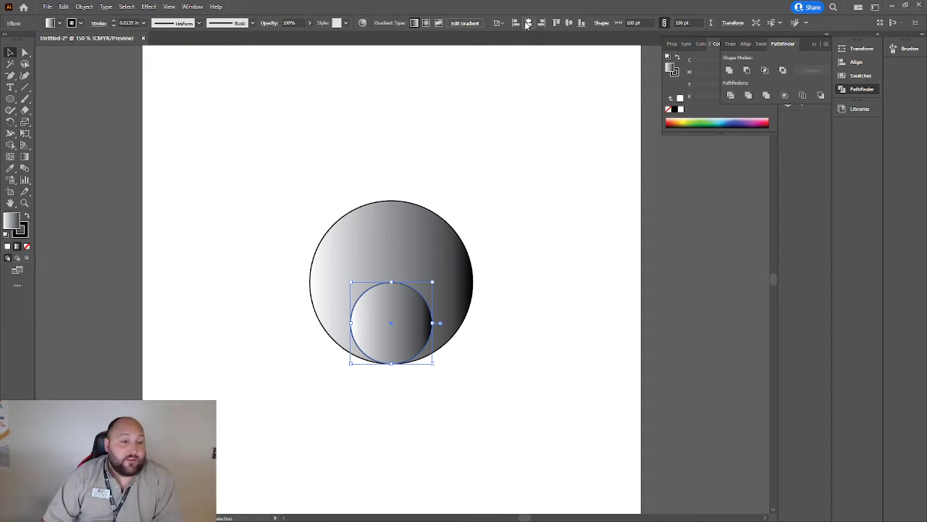
click(598, 287)
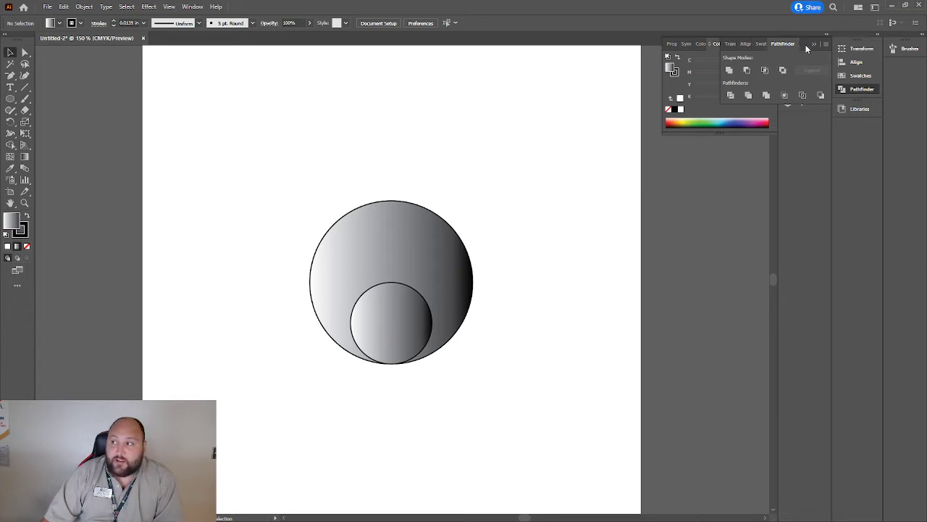
- Undock the Pathfinder panel group and float it just below the Color panel
drag(806, 48, 763, 157)
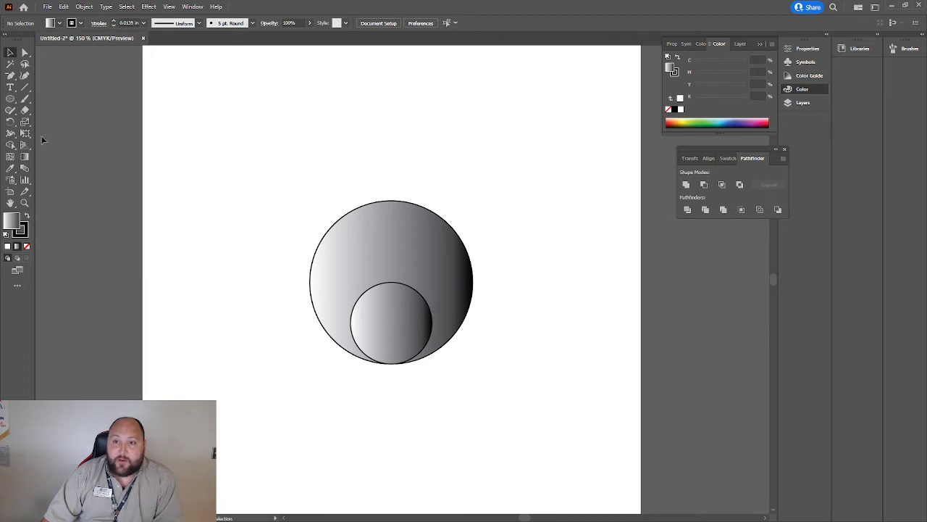
- Activate the Line Segment tool and set the fill color to the yellow-green E0EF16
click(24, 88)
double_click(18, 227)
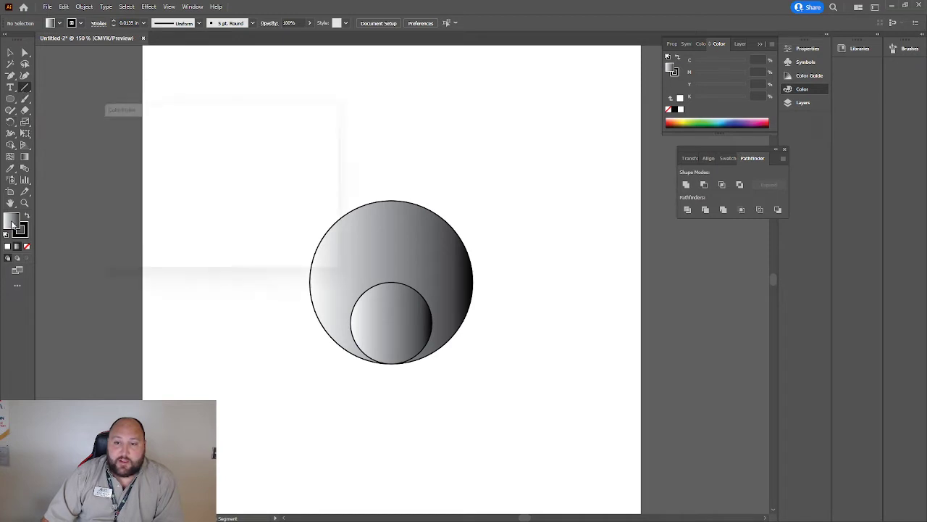
drag(236, 221, 242, 232)
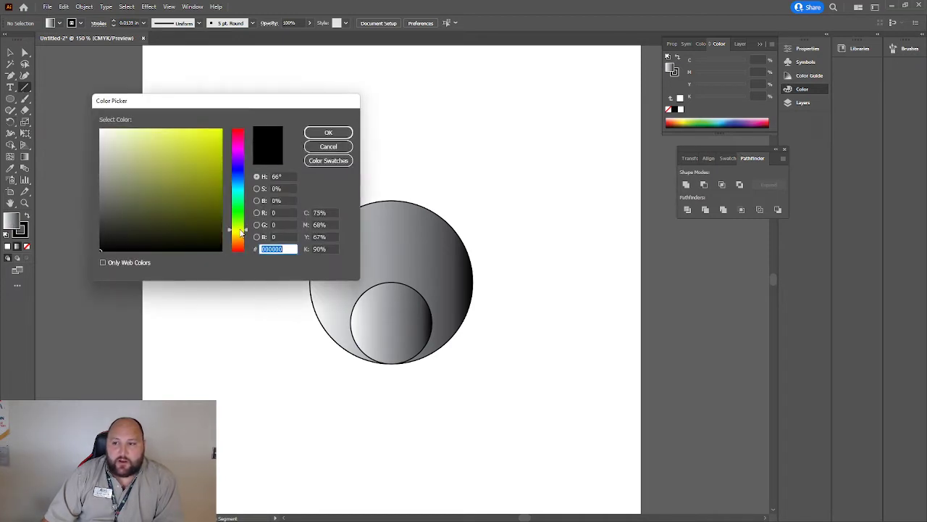
drag(191, 205, 210, 137)
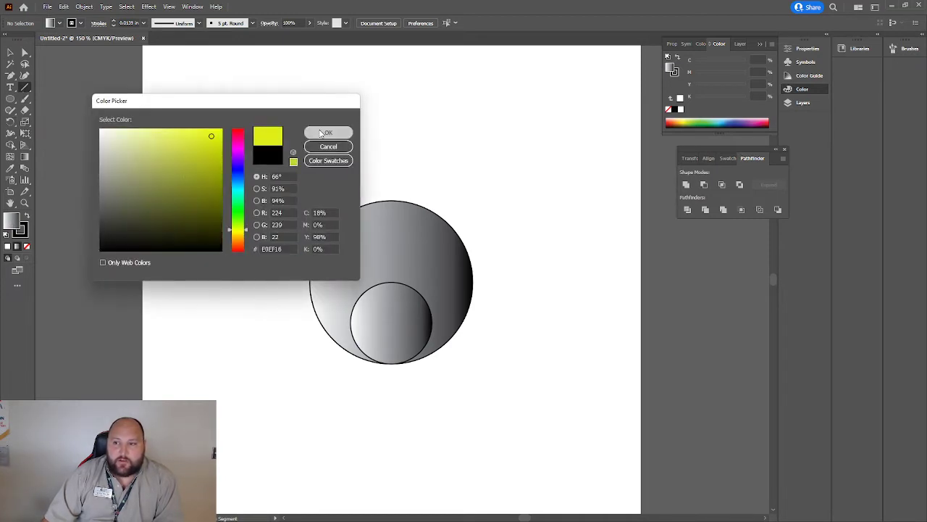
click(328, 133)
- Draw a vertical line about 270 pt long through both circles' centers, extending above and below the large circle, and deselect it
drag(392, 322, 391, 215)
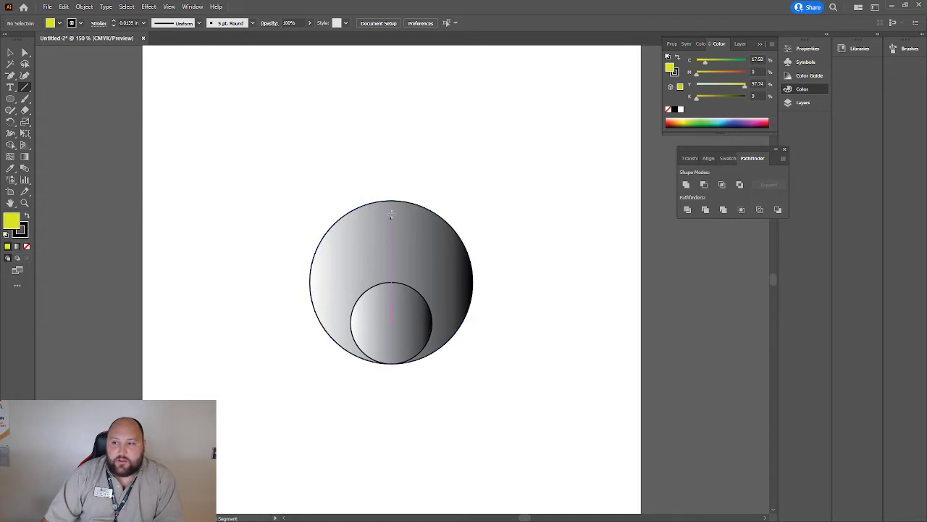
click(391, 178)
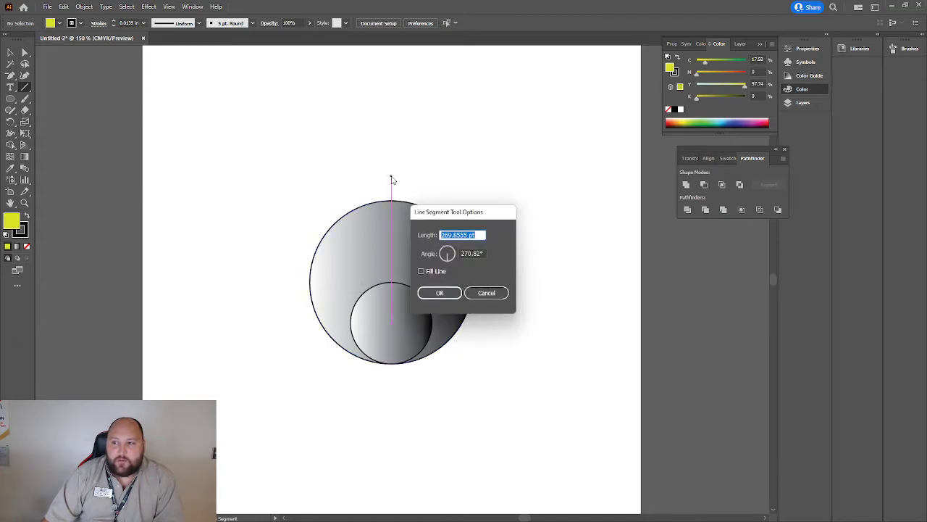
click(486, 292)
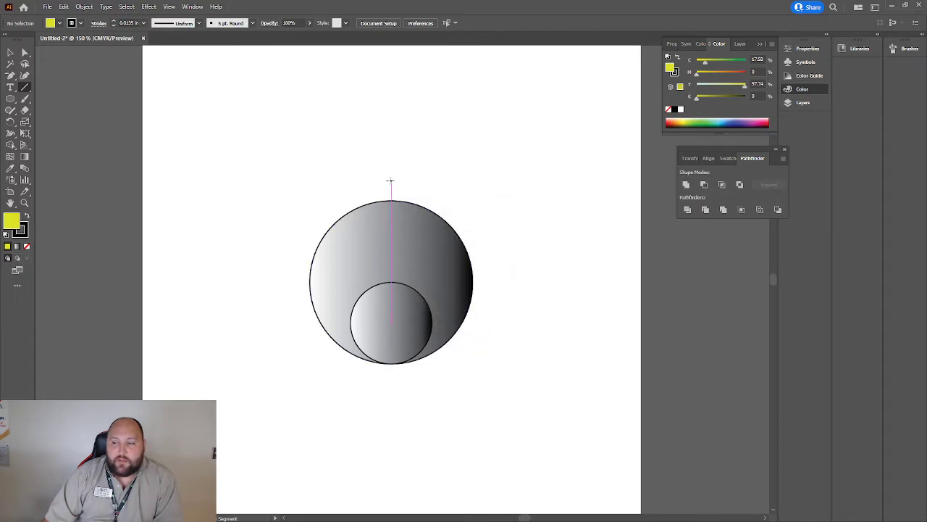
drag(390, 180, 392, 399)
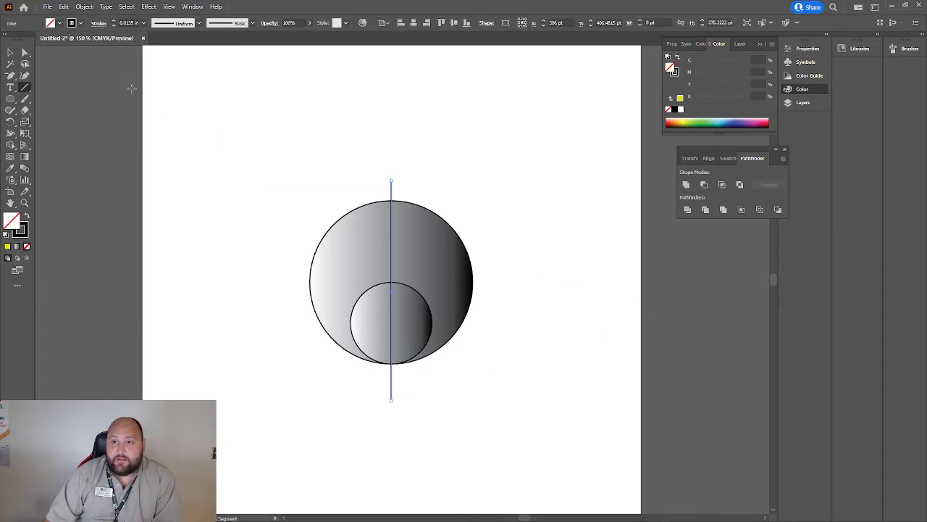
click(10, 52)
click(315, 368)
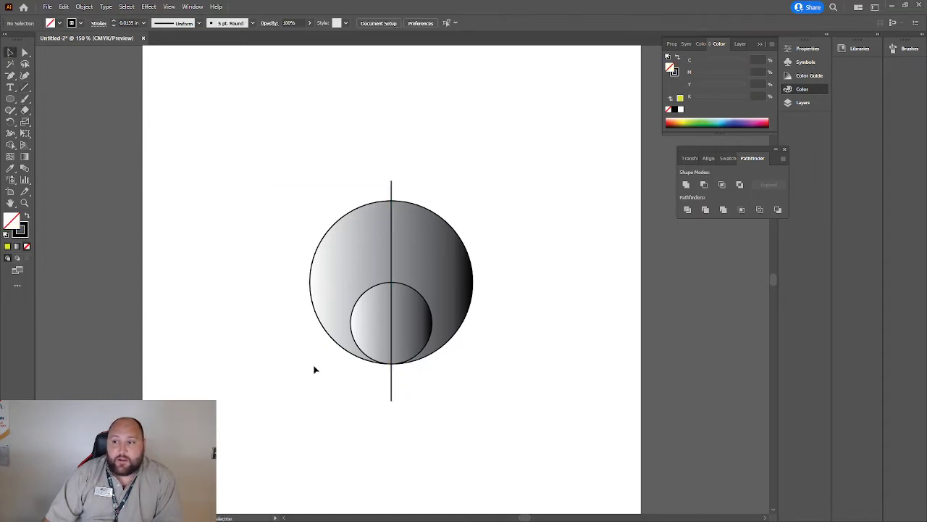
- Apply the current yellow-green color as the vertical line's fill and deselect the line
click(392, 190)
click(7, 247)
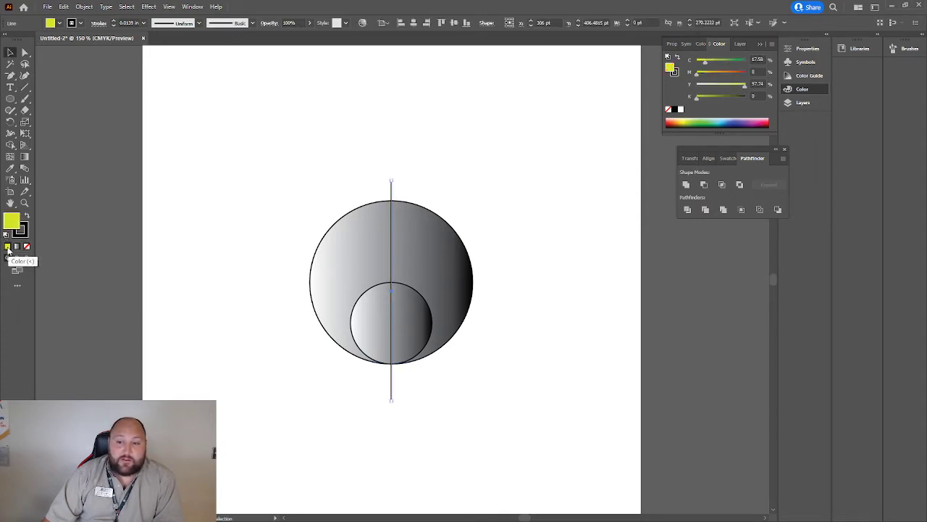
click(408, 190)
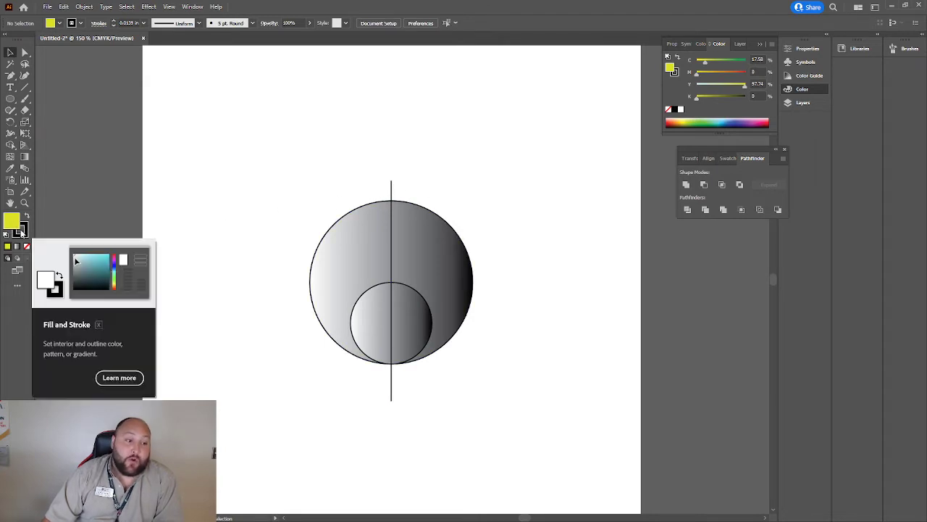
- Set the stroke color to the yellow EDED0A with nothing selected
click(18, 234)
double_click(20, 234)
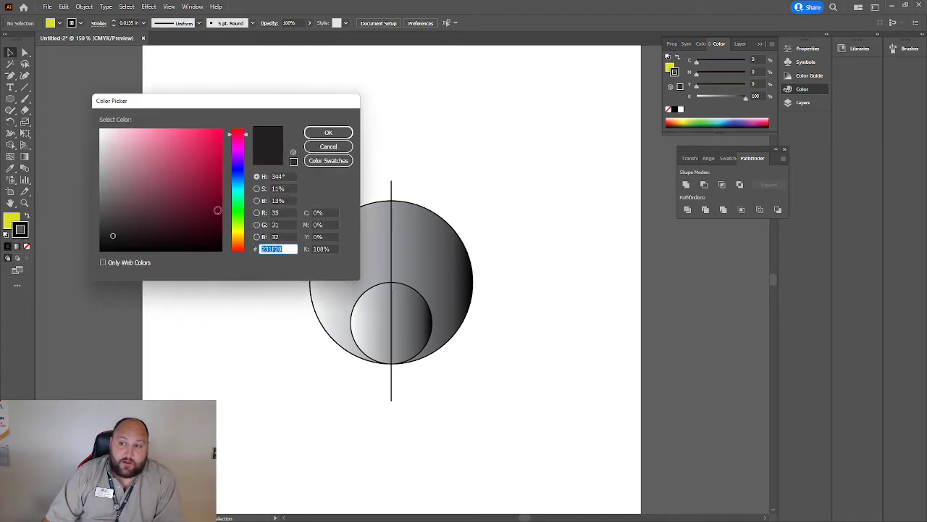
click(210, 196)
click(237, 231)
click(218, 135)
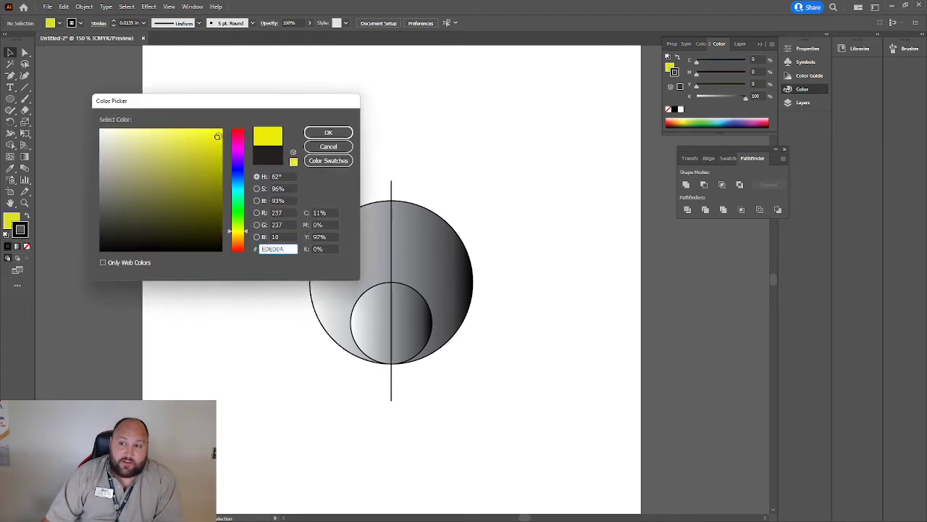
click(326, 133)
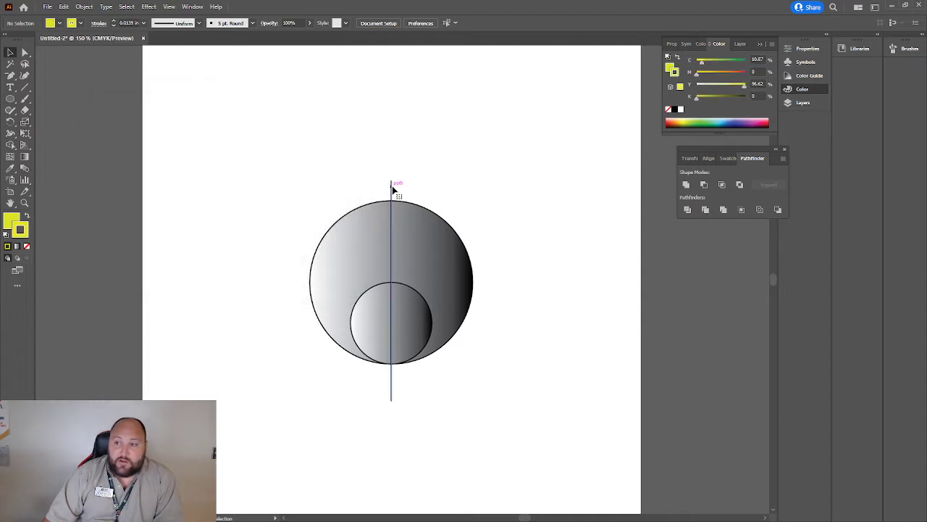
- Set the vertical line's stroke to a bright yellow of C 10.56, M 0.56, Y 100, K 0, and deselect it
click(391, 189)
double_click(25, 233)
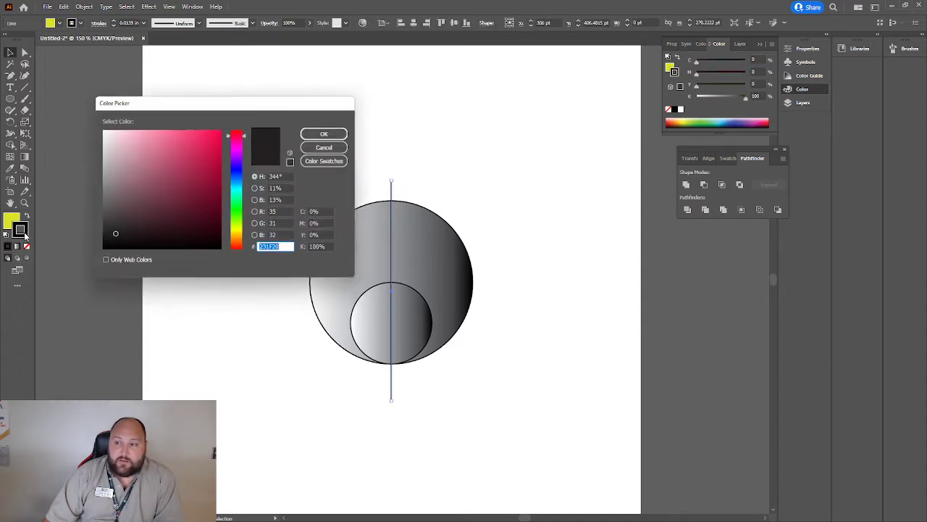
click(238, 233)
drag(202, 152, 207, 135)
click(328, 132)
click(235, 174)
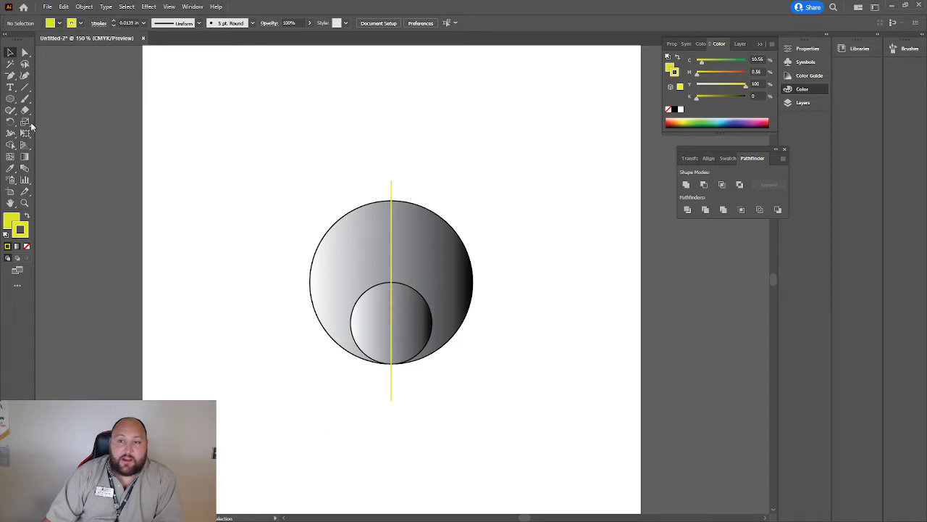
- Draw a horizontal line about 271 pt long through the large circle's center, extending past both sides, and deselect it
click(25, 86)
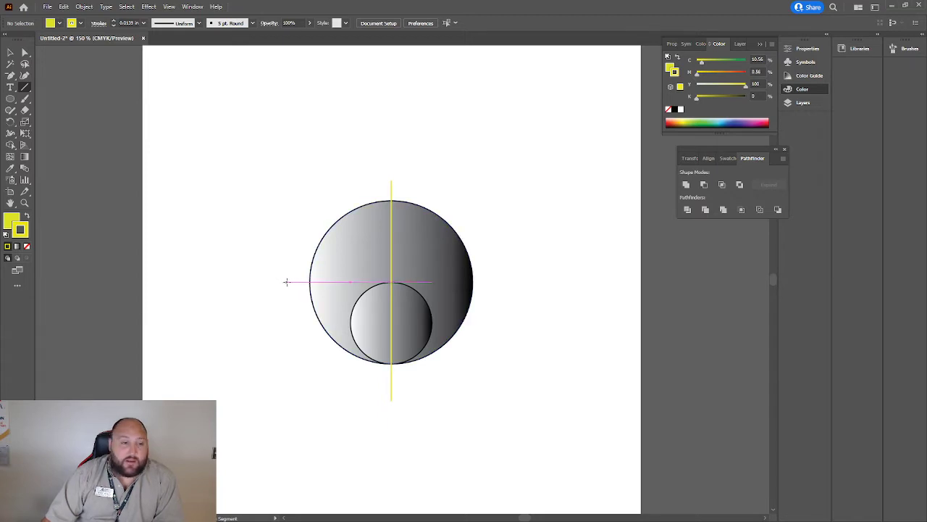
drag(287, 282, 508, 281)
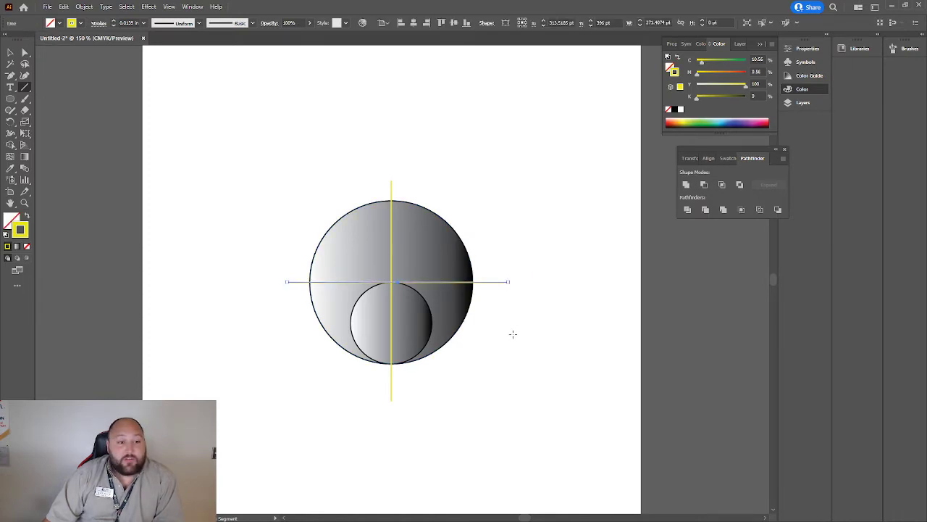
click(10, 52)
click(236, 149)
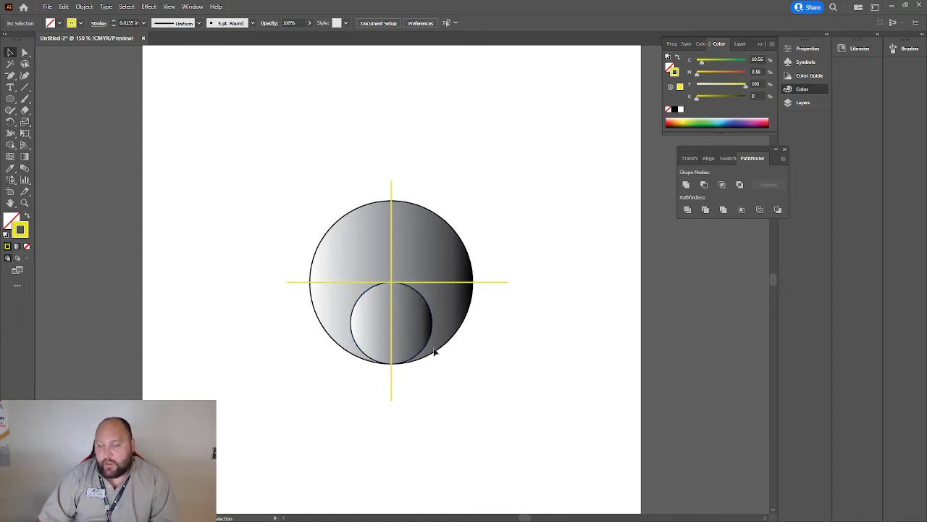
- Hide and reopen the Pathfinder panel, and float it over the artboard just right of the large circle
click(418, 331)
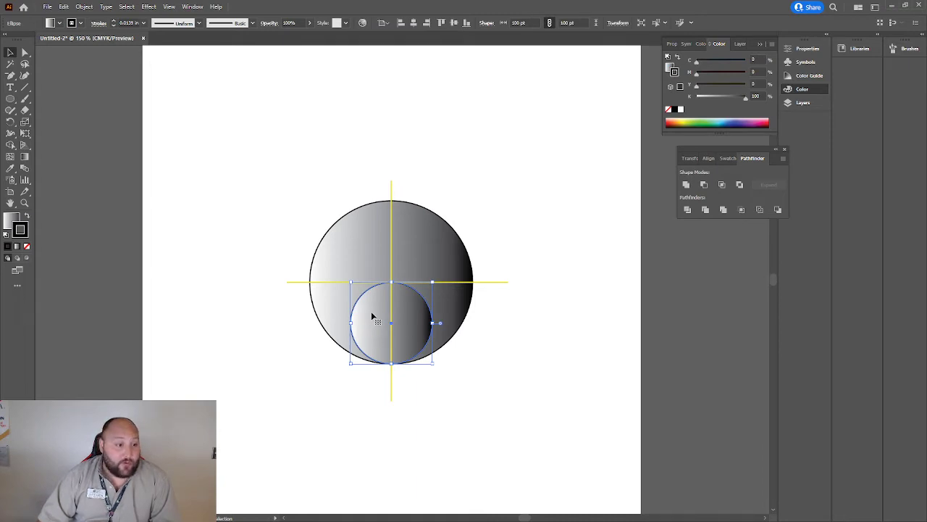
drag(719, 152, 694, 140)
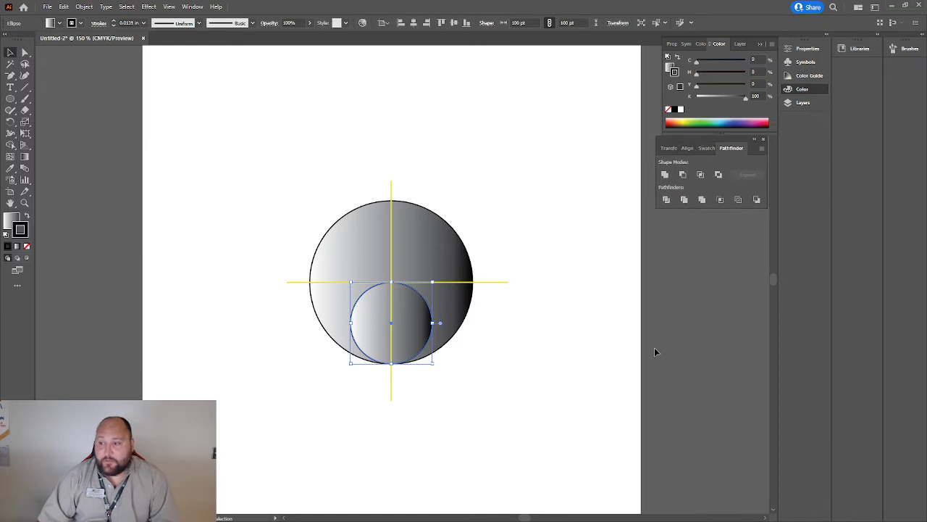
click(519, 371)
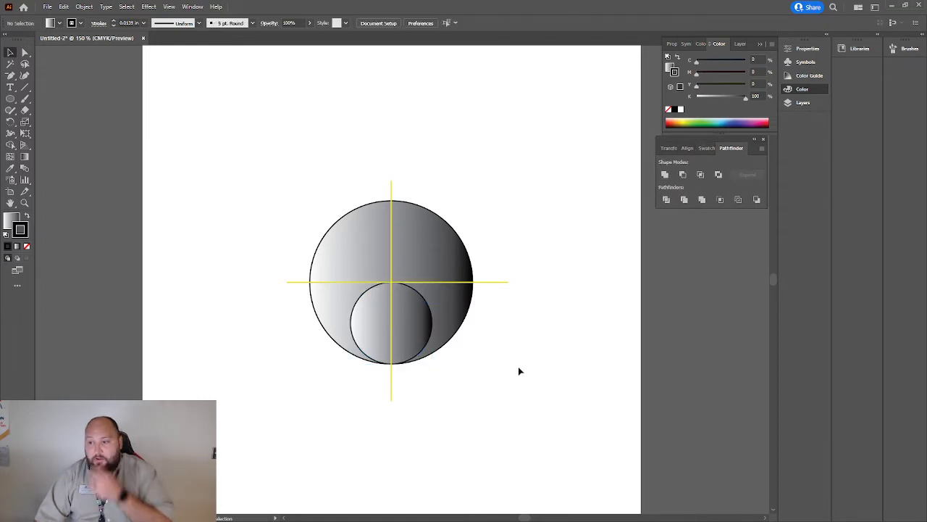
click(193, 7)
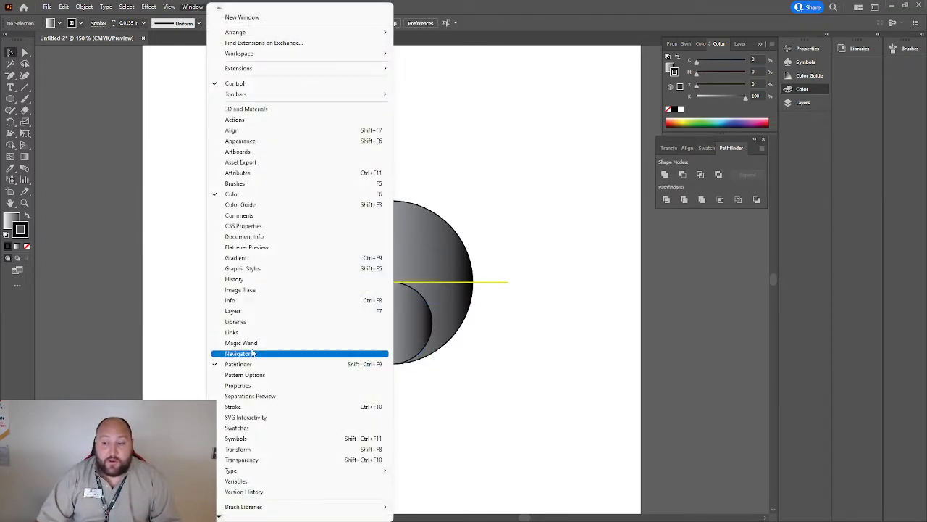
click(263, 364)
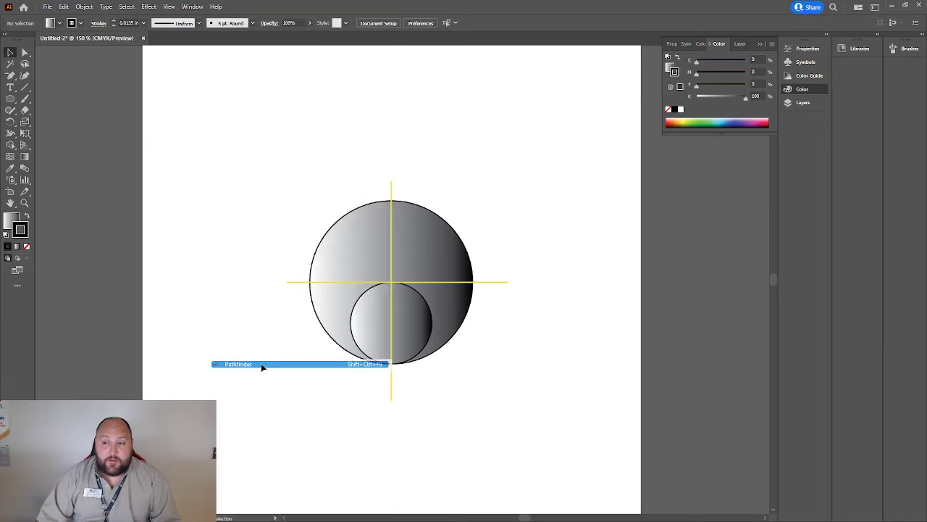
click(193, 7)
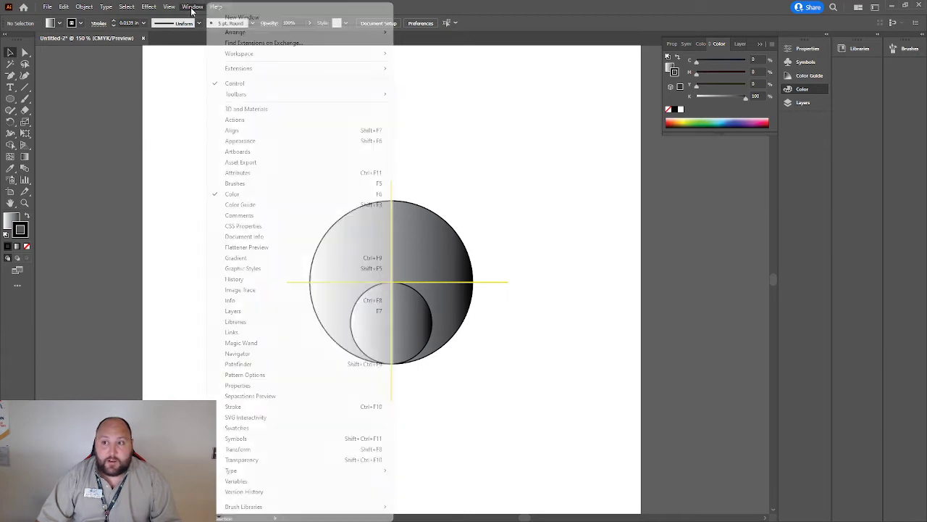
click(268, 364)
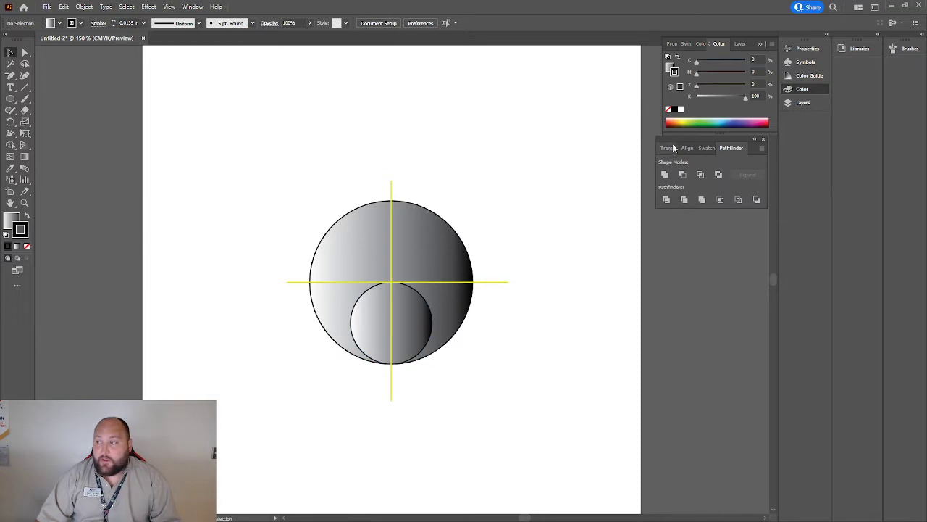
drag(672, 143, 562, 179)
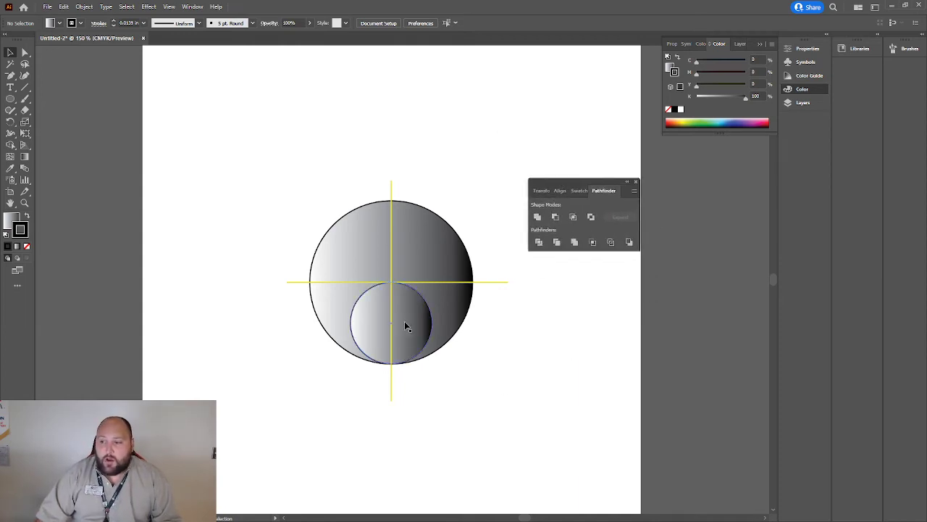
- Copy the small 100 pt circle to the clipboard and deselect it
click(452, 323)
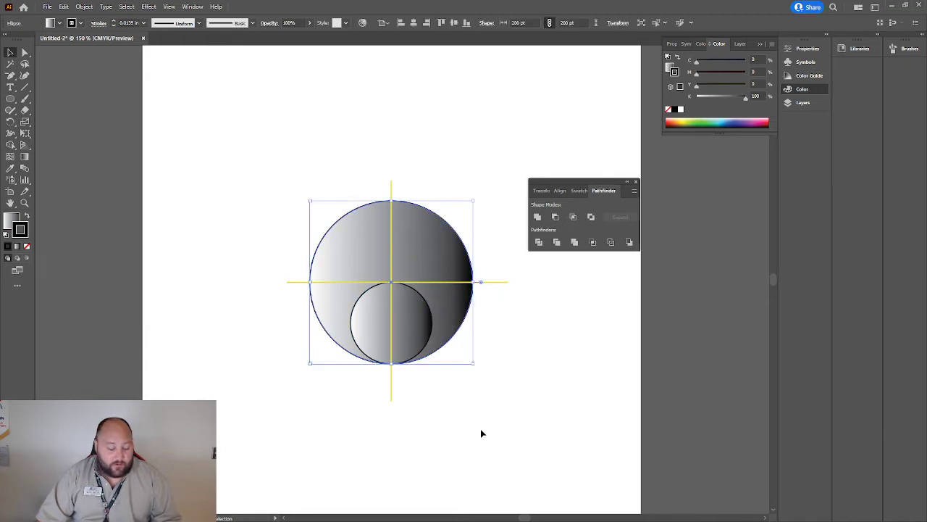
click(479, 419)
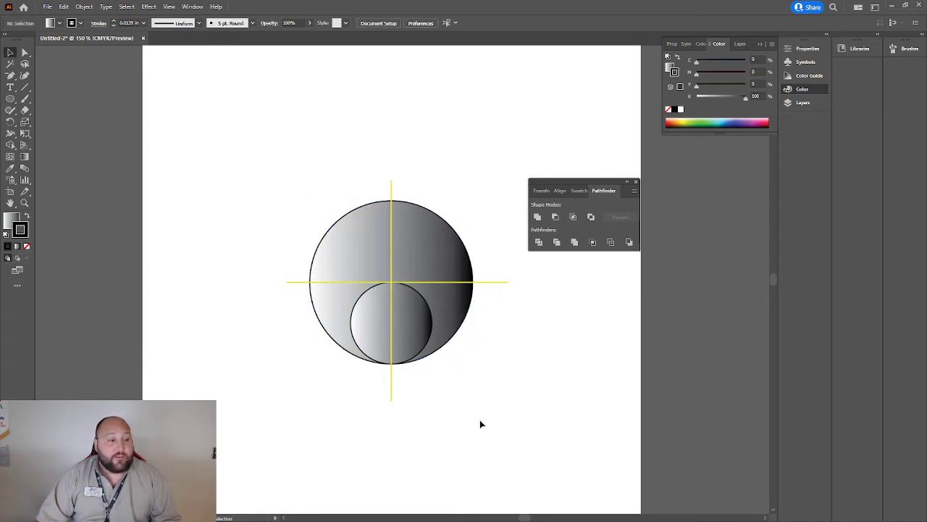
click(408, 325)
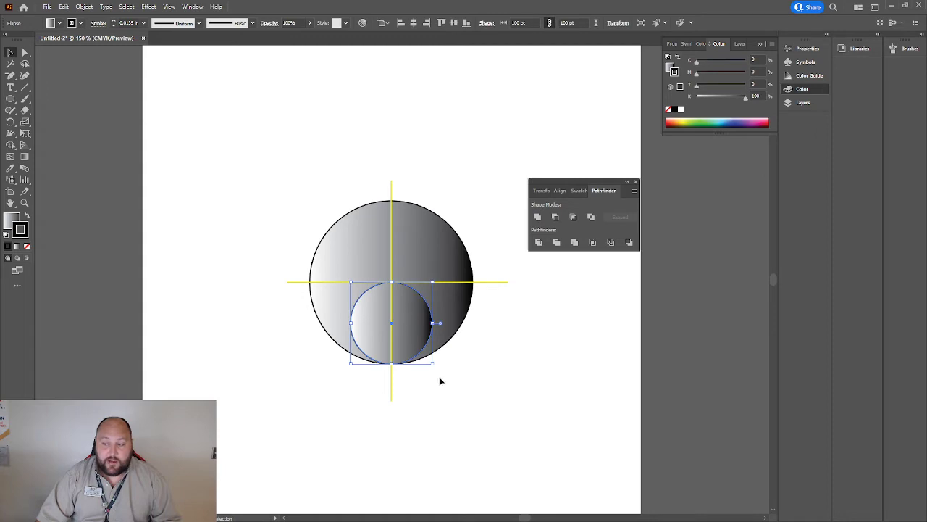
right_click(423, 322)
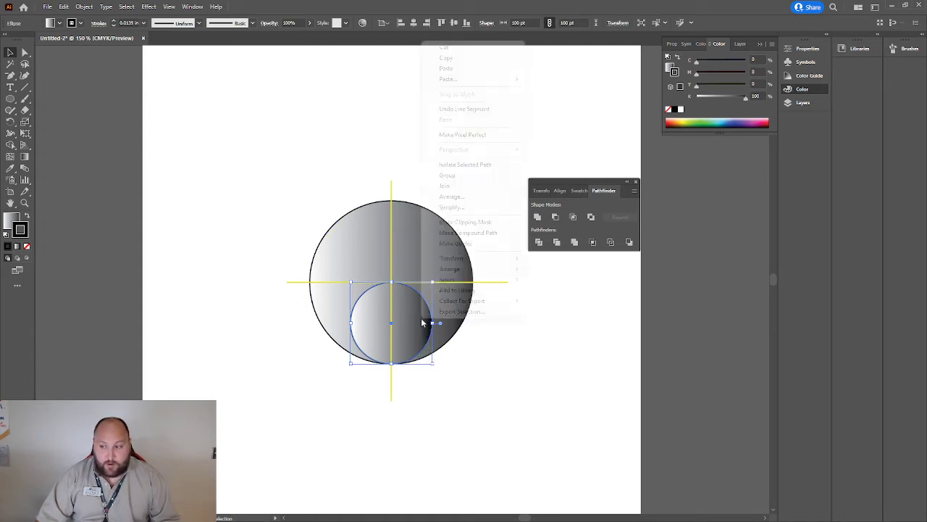
click(451, 59)
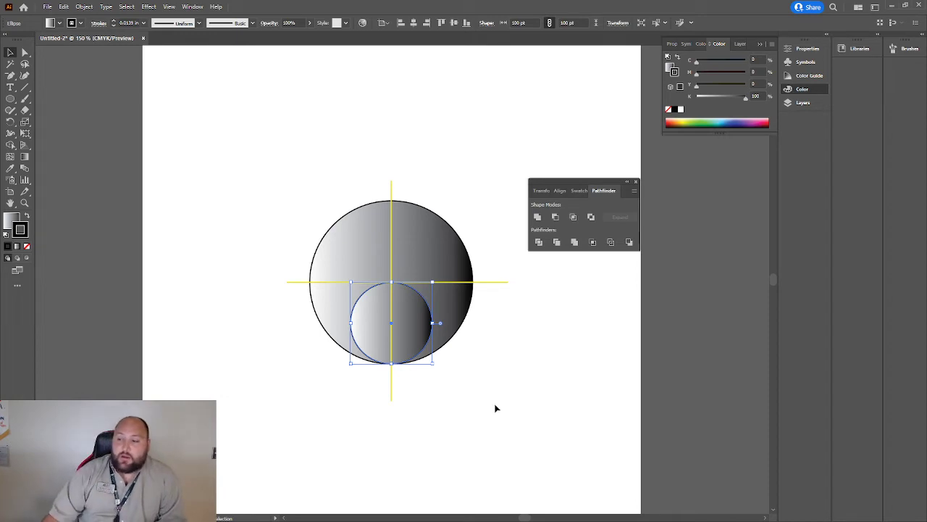
click(495, 399)
- Cut the small circle out of the large circle with the Minus Front shape mode and deselect the result
click(456, 322)
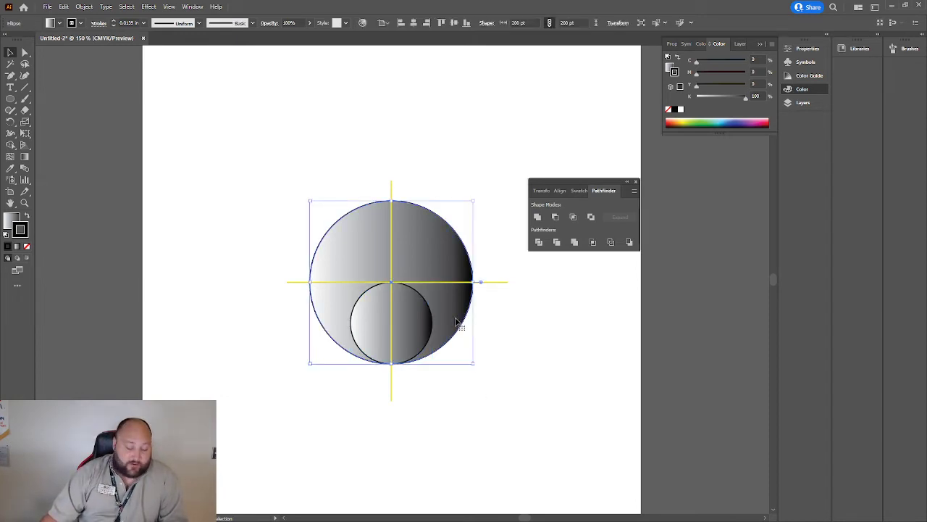
shift+click(421, 323)
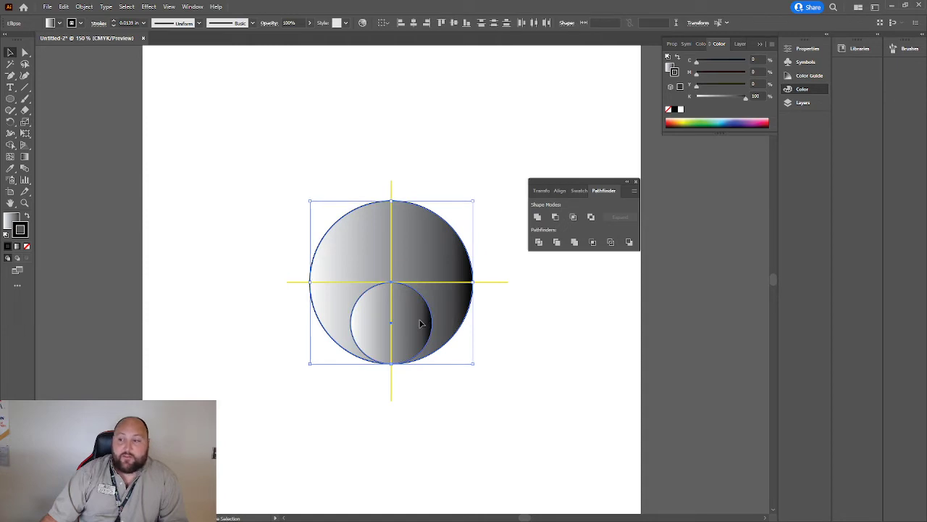
click(555, 217)
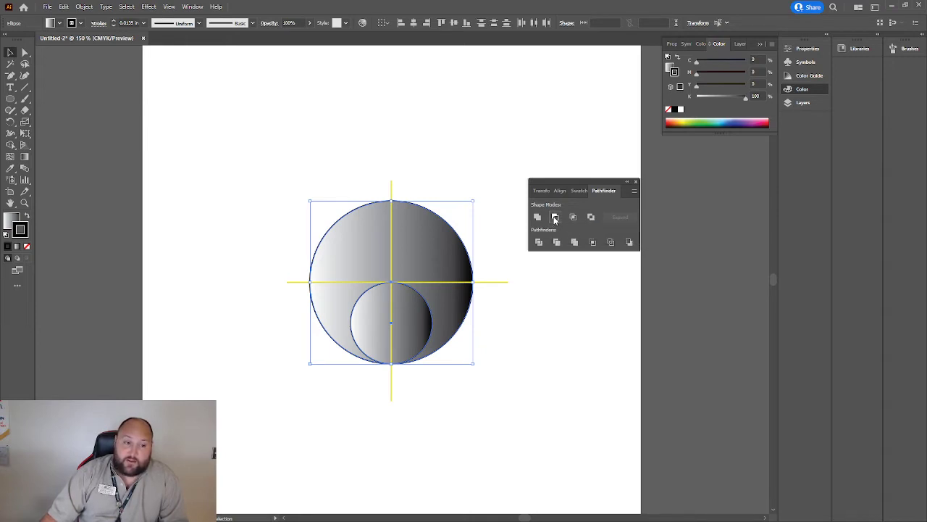
click(503, 395)
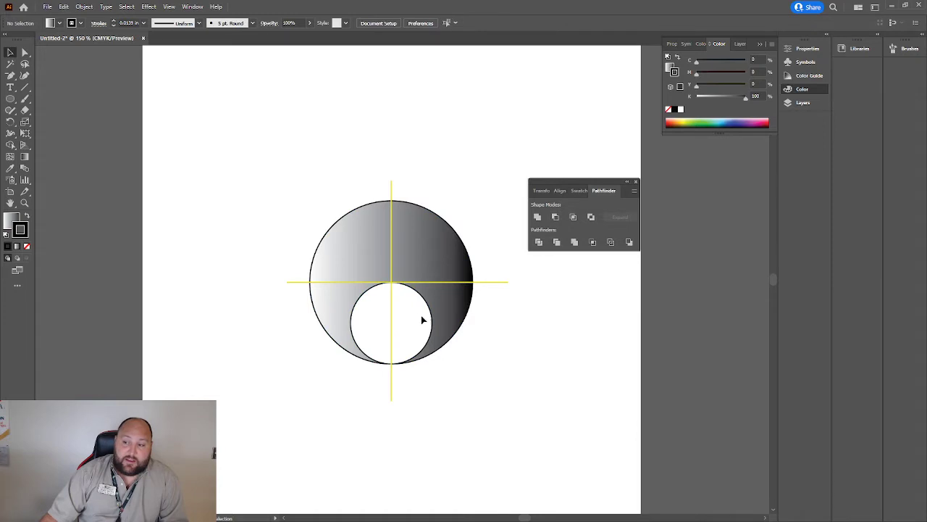
click(439, 219)
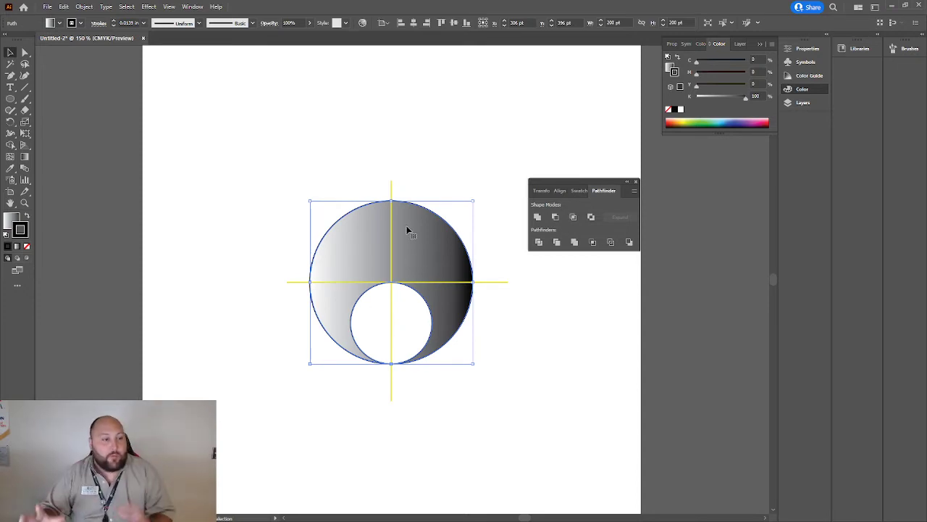
click(300, 222)
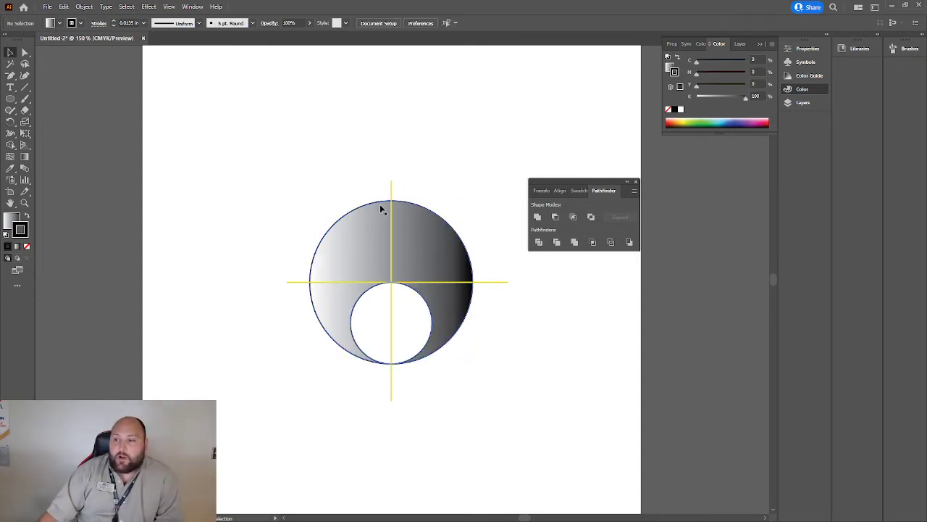
click(363, 234)
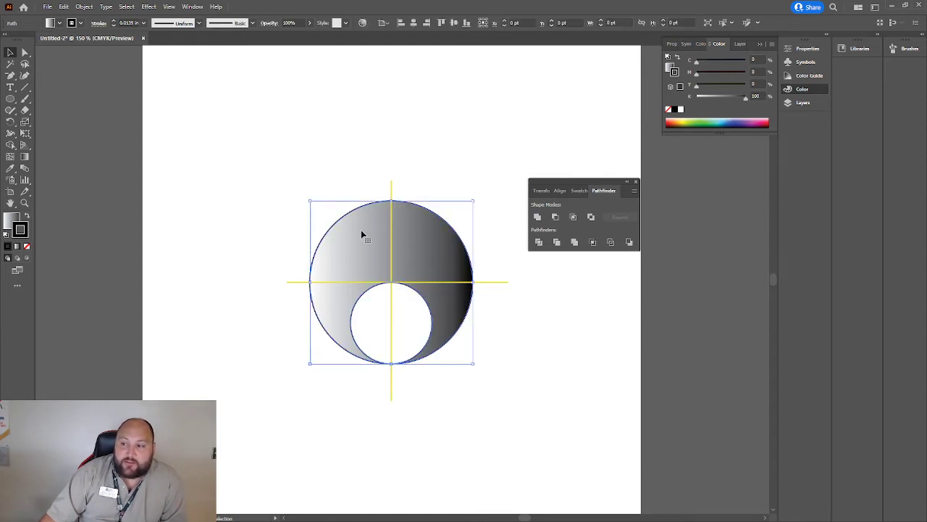
click(389, 171)
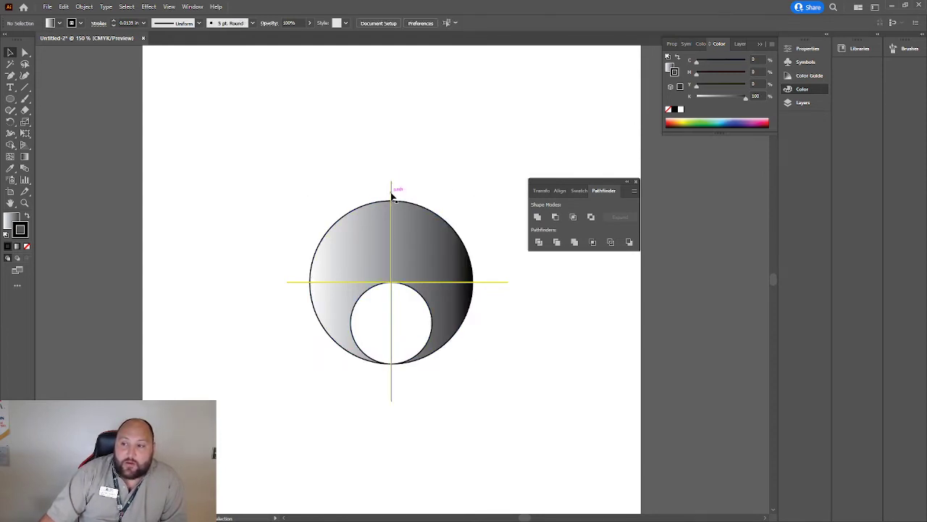
- Split the cut-out circle into left and right halves by applying Divide Objects Below to the vertical line
click(392, 195)
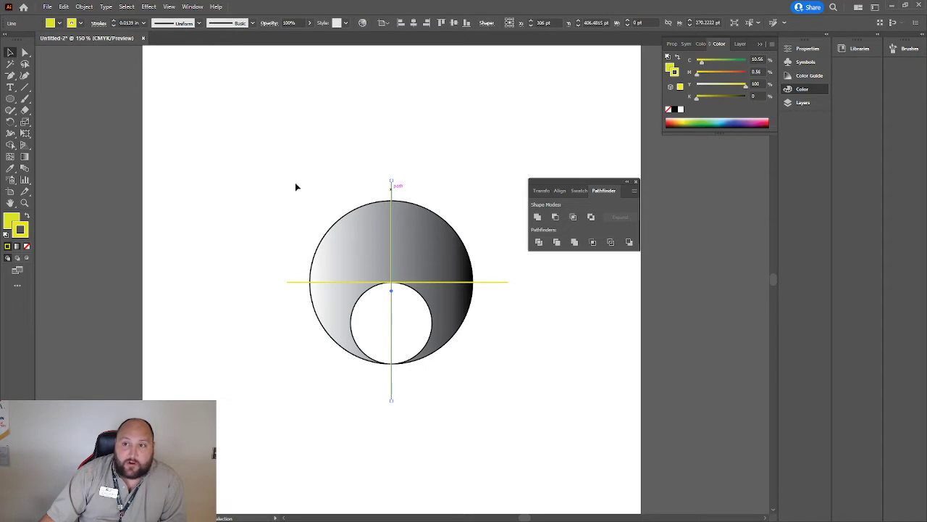
click(84, 7)
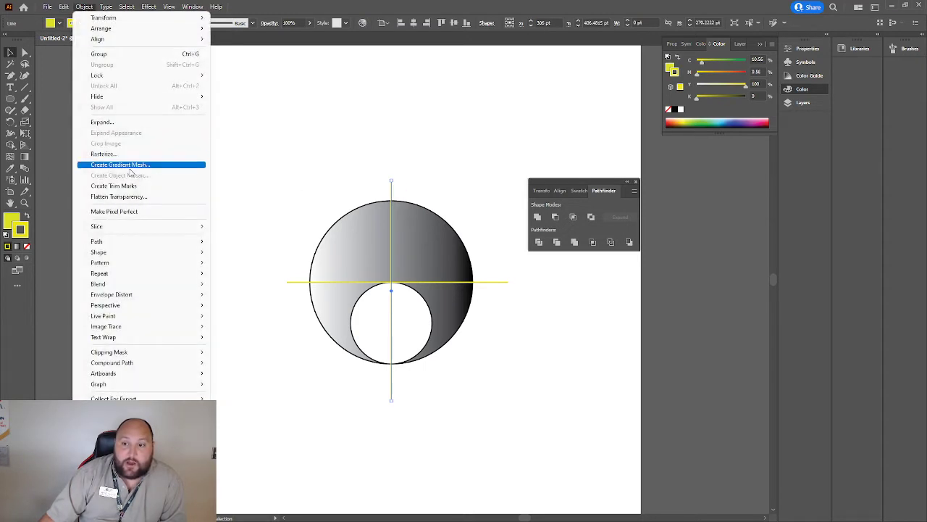
mouse_move(99, 242)
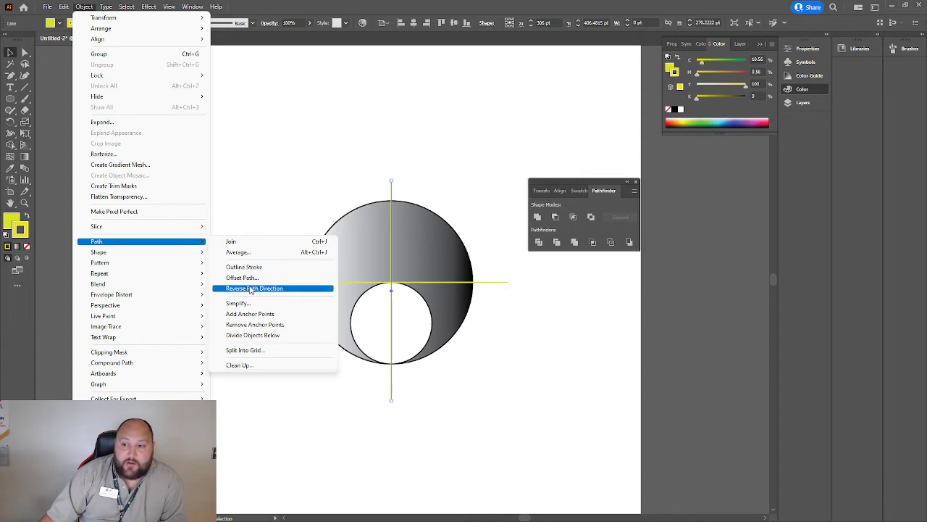
click(279, 338)
click(473, 384)
click(440, 252)
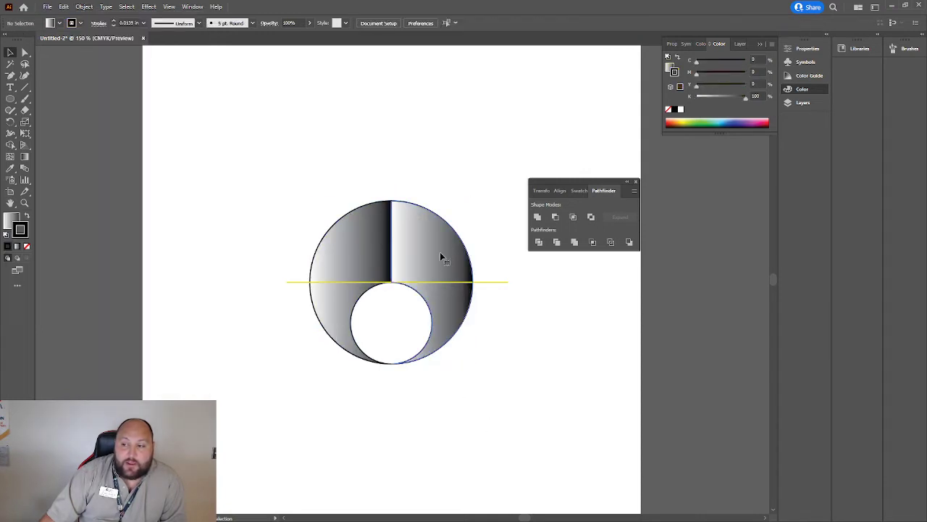
- Select the left and right halves of the cut-out circle in turn to check that they are separate shapes
click(353, 244)
click(445, 248)
click(374, 244)
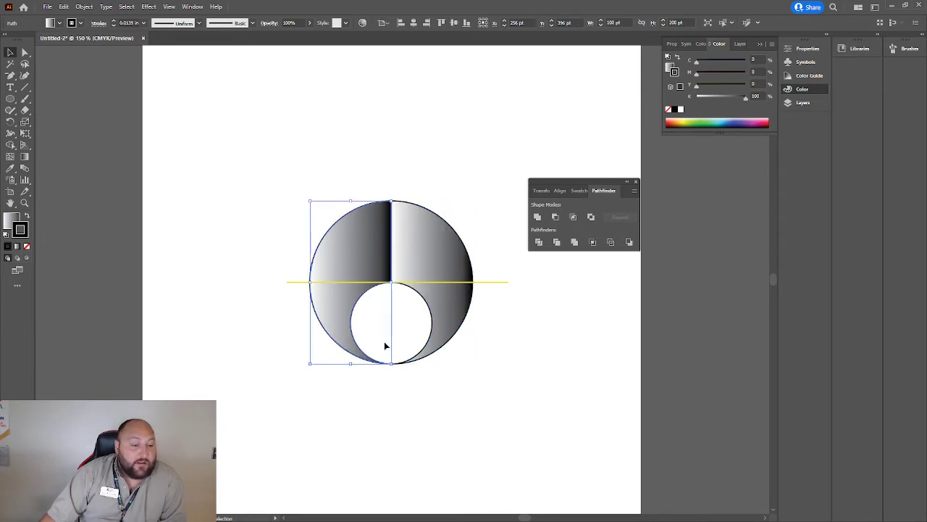
click(488, 158)
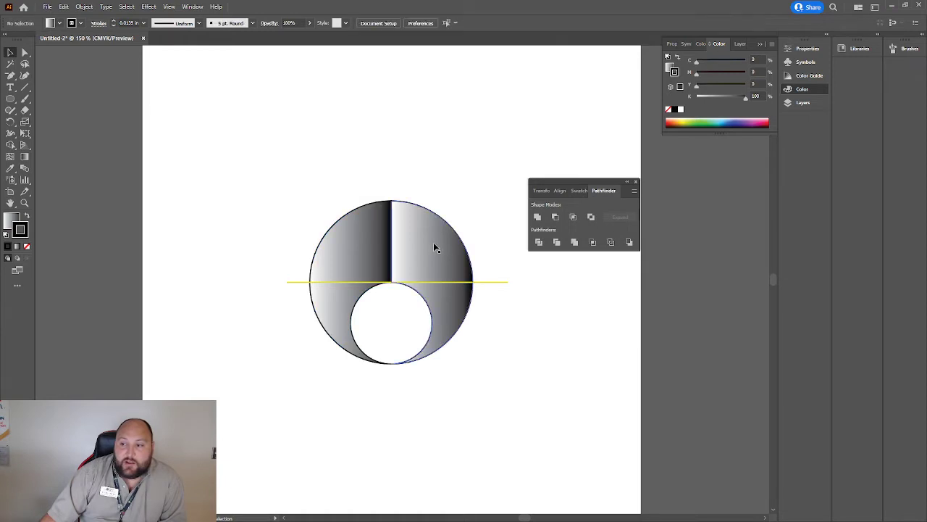
click(433, 242)
click(349, 248)
click(447, 193)
- Fill the right half of the circle with a solid crimson red (magenta 100%, yellow 70.48%)
click(427, 240)
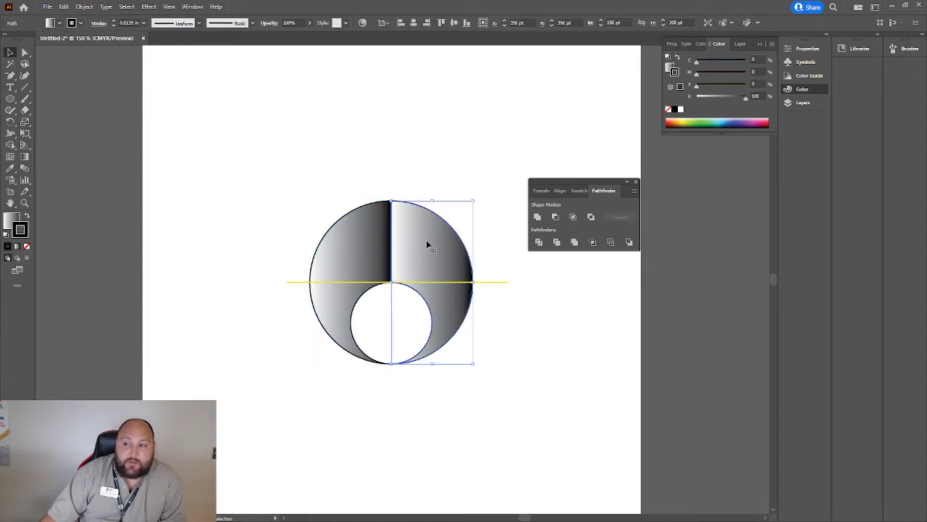
double_click(9, 222)
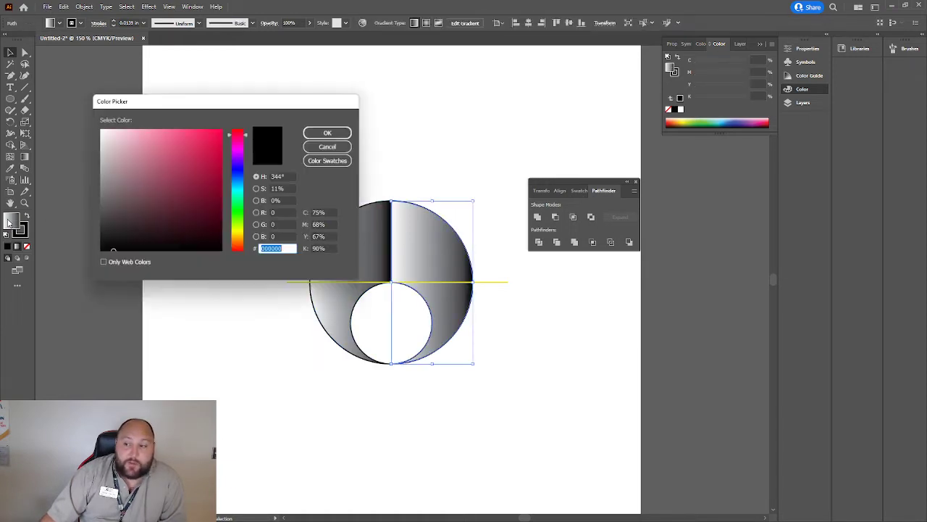
drag(189, 188, 224, 134)
click(342, 132)
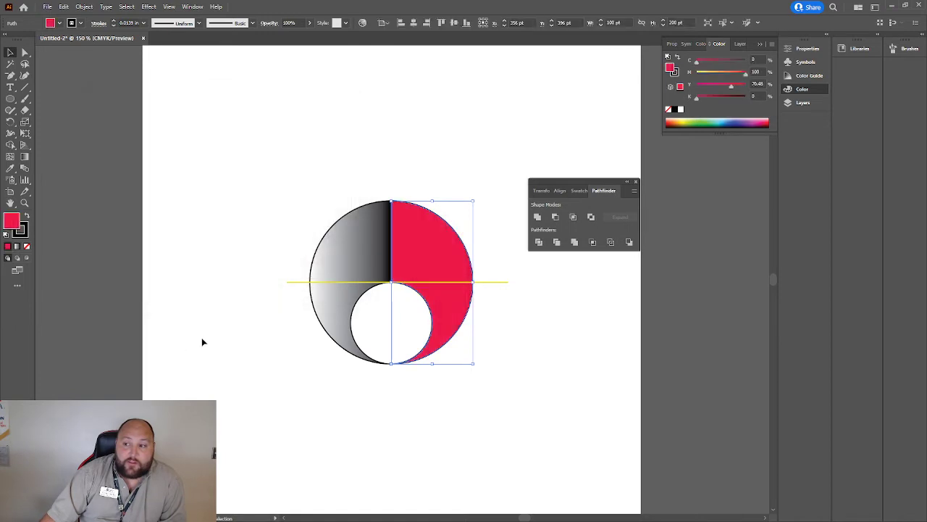
- Isolate the left half of the circle, fill it with solid blue 1111F2, and deselect it
click(243, 209)
double_click(350, 246)
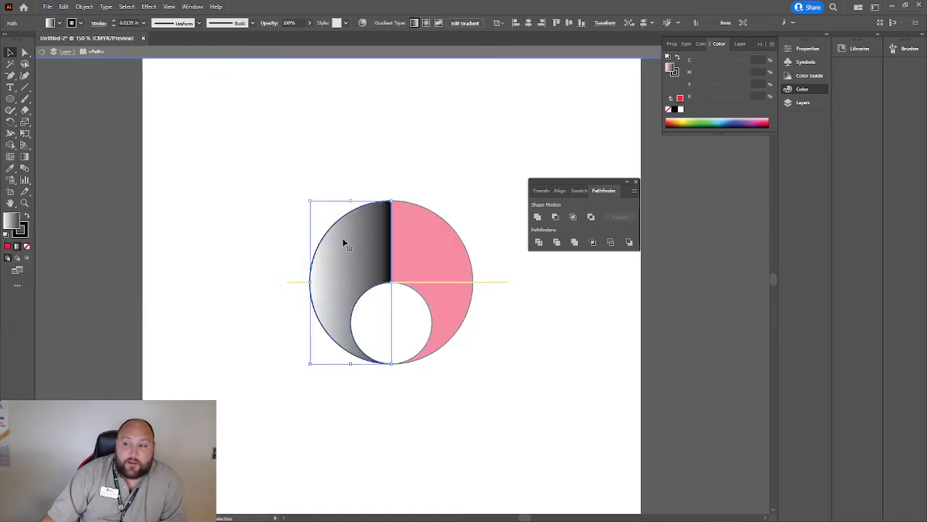
double_click(17, 229)
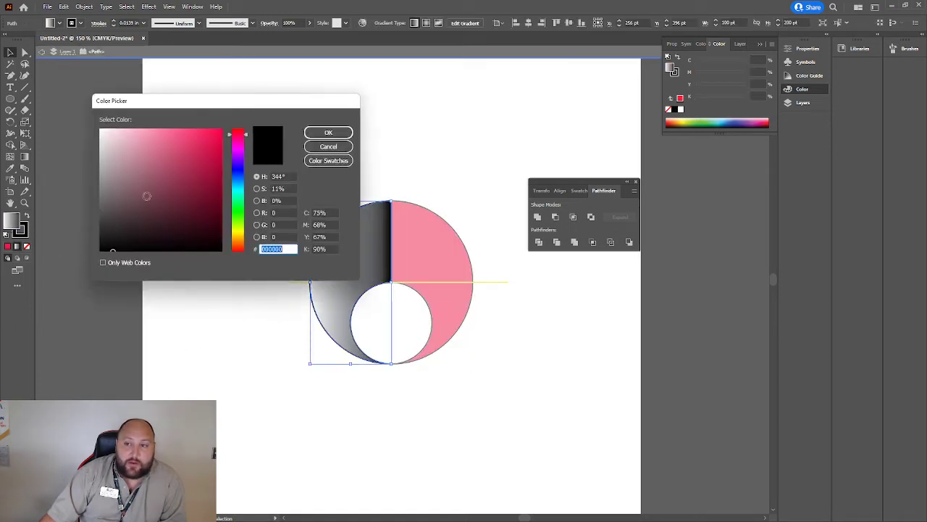
click(241, 171)
drag(129, 207, 214, 135)
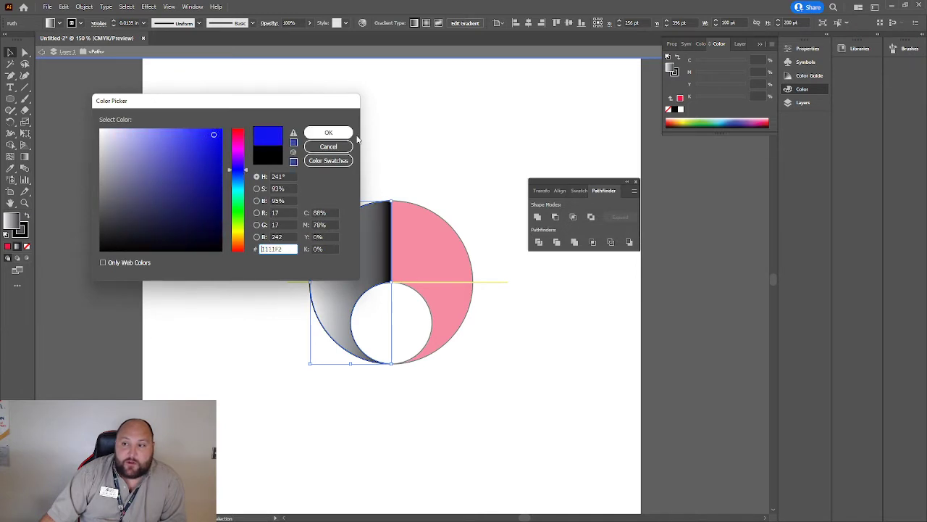
click(332, 137)
click(487, 234)
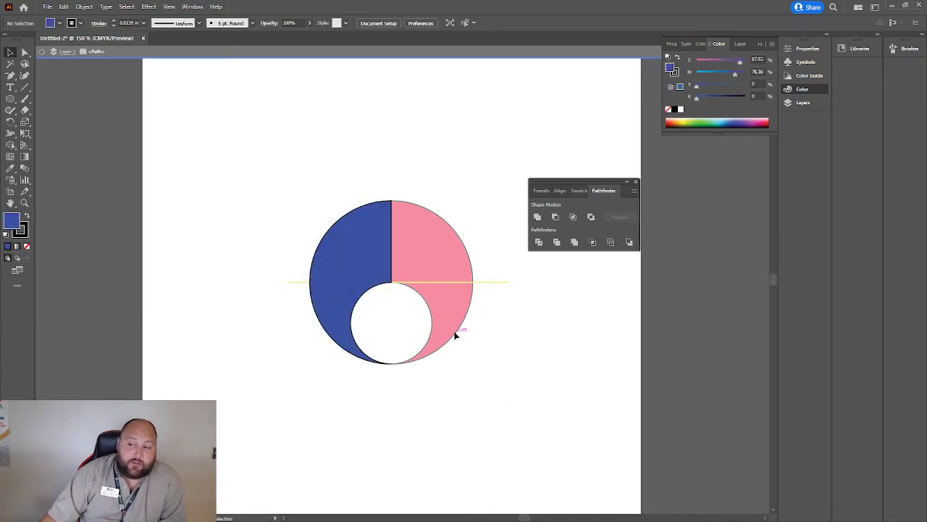
- Undo the blue and red fills on the two halves and leave isolation mode
key(ctrl+z)
key(ctrl+z)
key(ctrl+z)
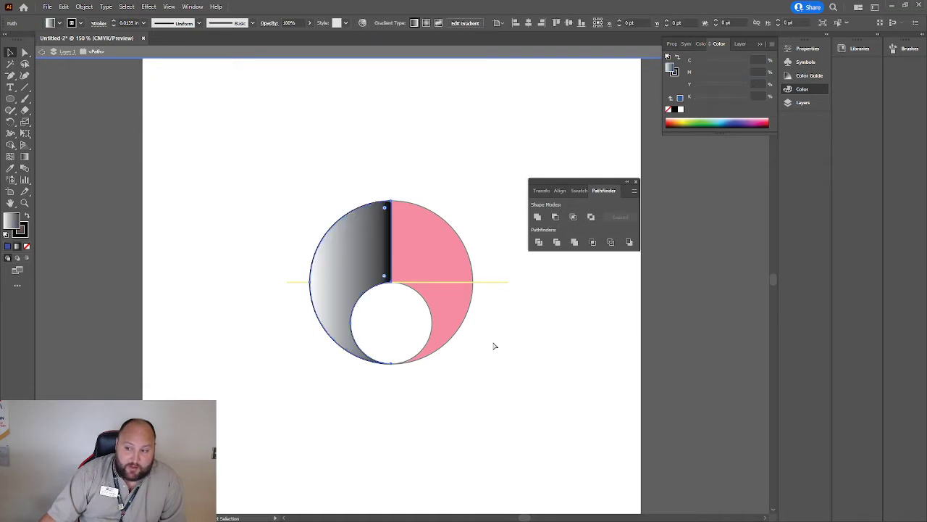
click(503, 366)
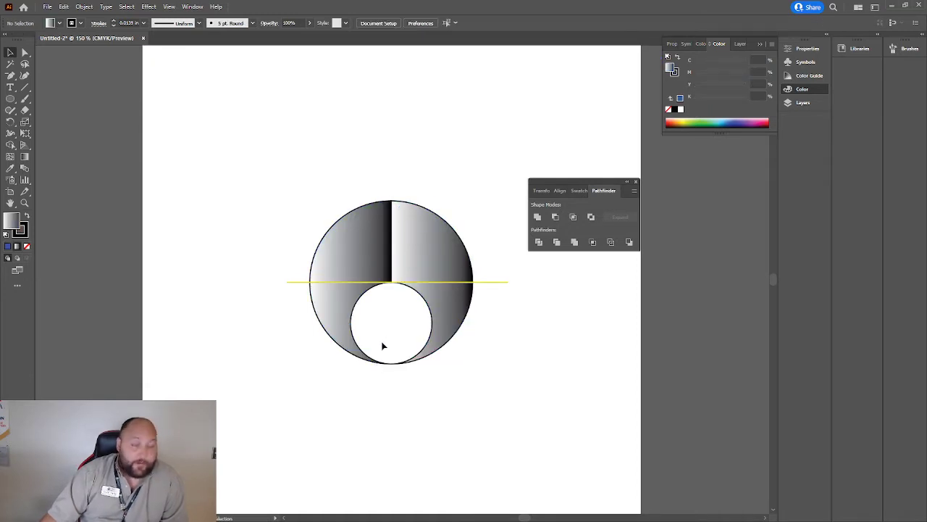
- Split both halves along the yellow horizontal line with Divide Objects Below and deselect the result
click(504, 282)
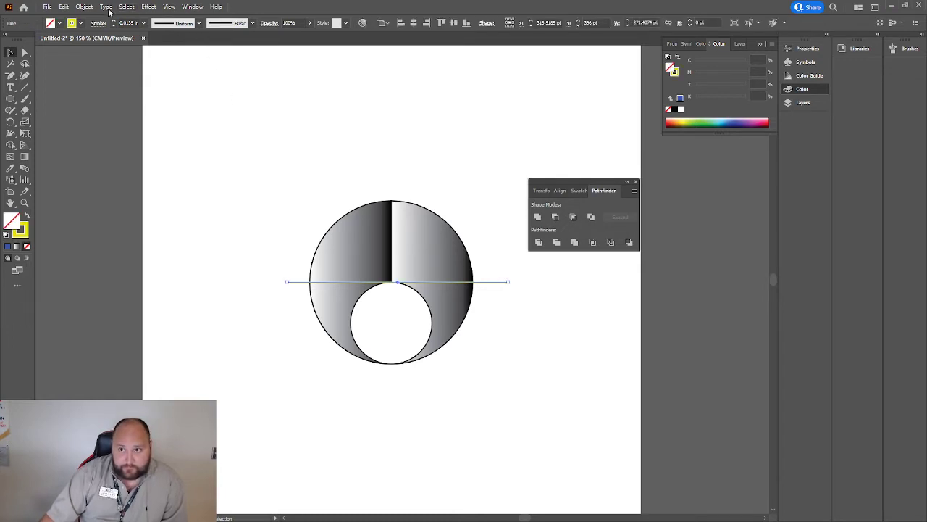
click(84, 6)
mouse_move(127, 243)
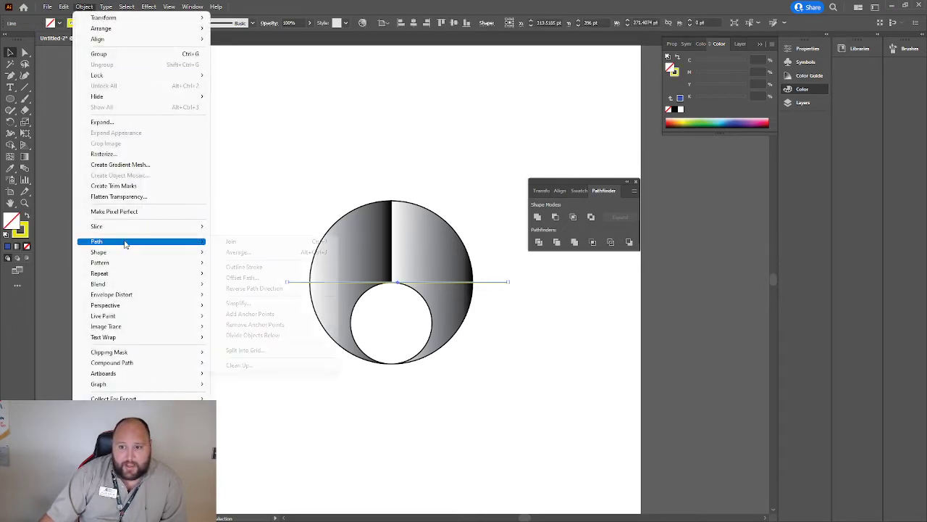
click(254, 336)
click(380, 438)
- Select the divided pieces one after another to check that each quarter is a separate shape
click(428, 268)
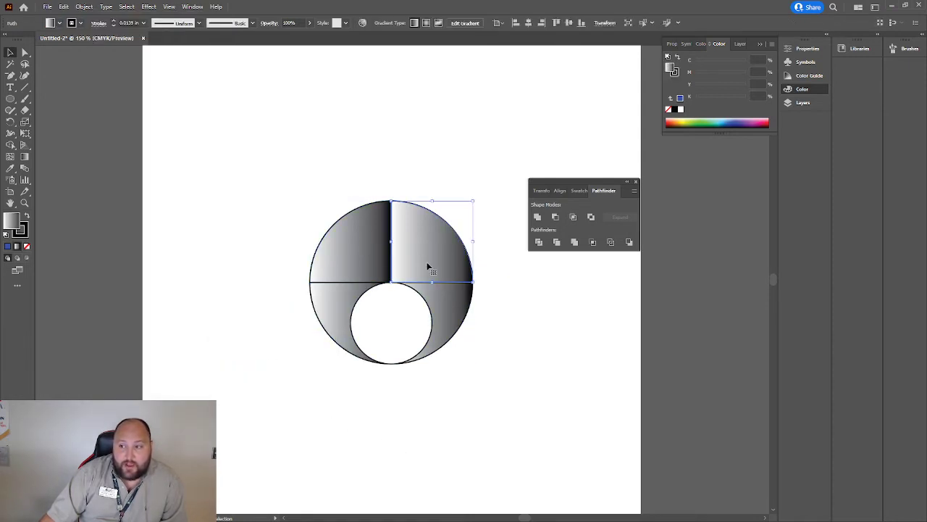
click(443, 316)
click(352, 307)
click(440, 302)
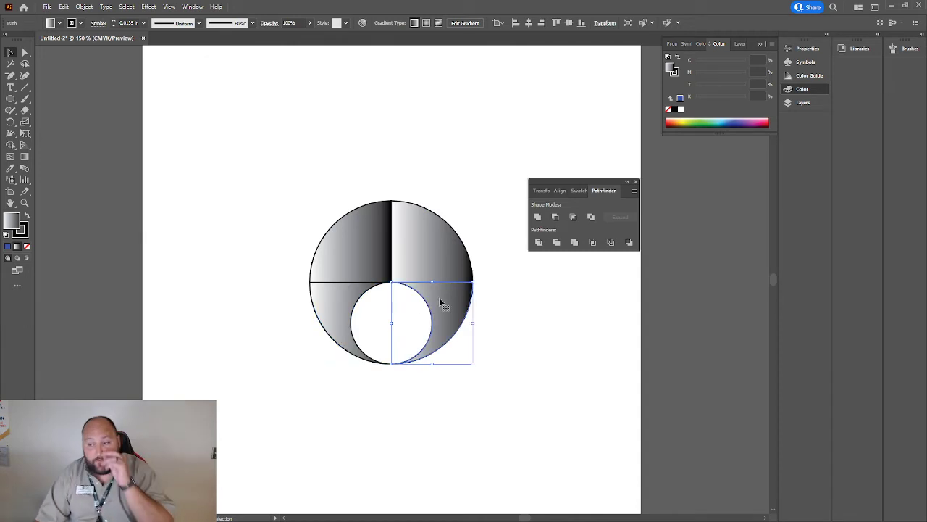
- Fill the upper-right quarter and the lower-left piece with the last used solid blue, and deselect
click(432, 265)
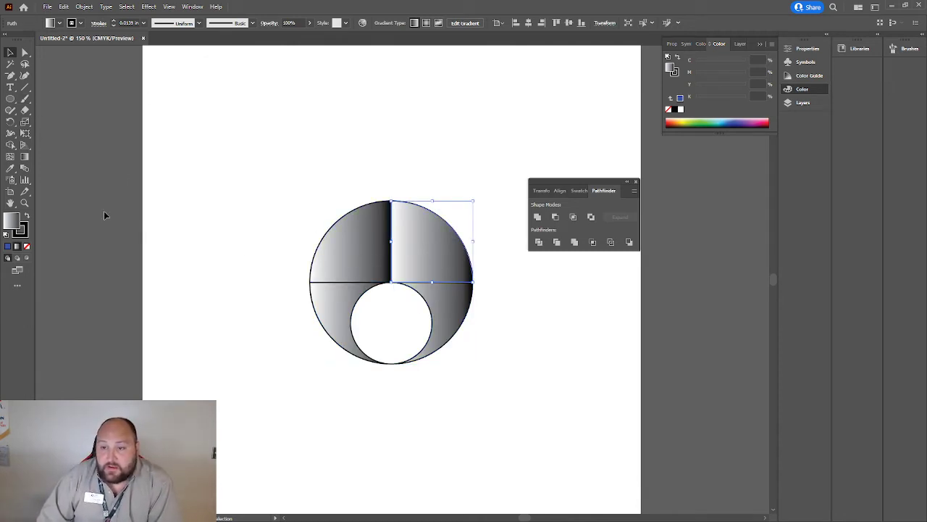
click(7, 247)
click(378, 299)
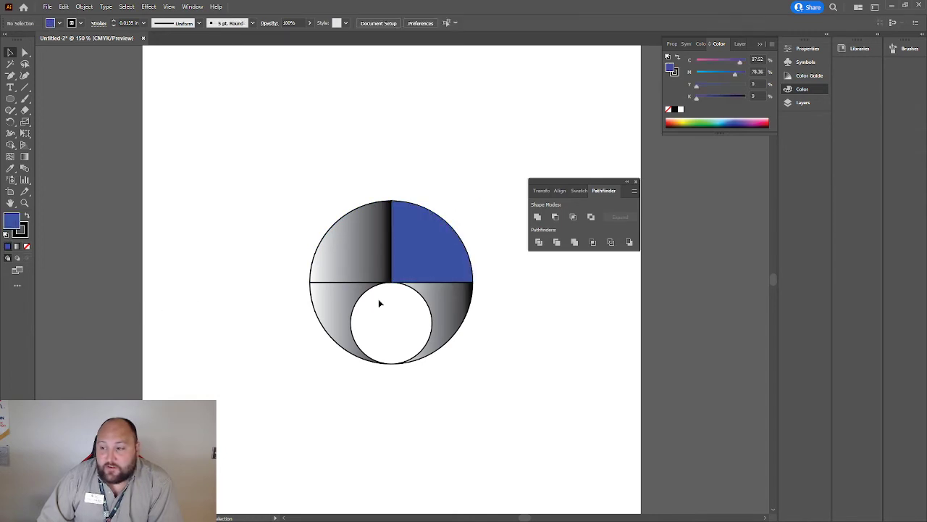
click(339, 304)
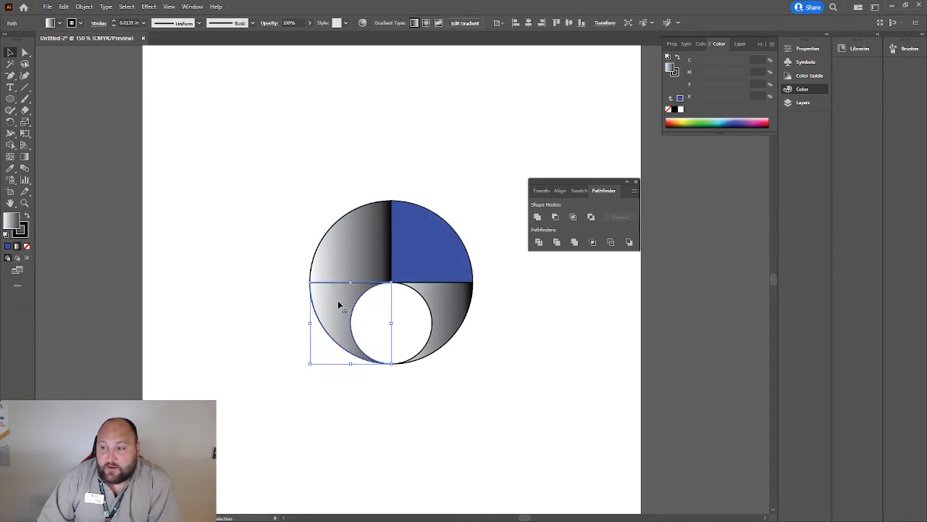
click(7, 248)
click(397, 489)
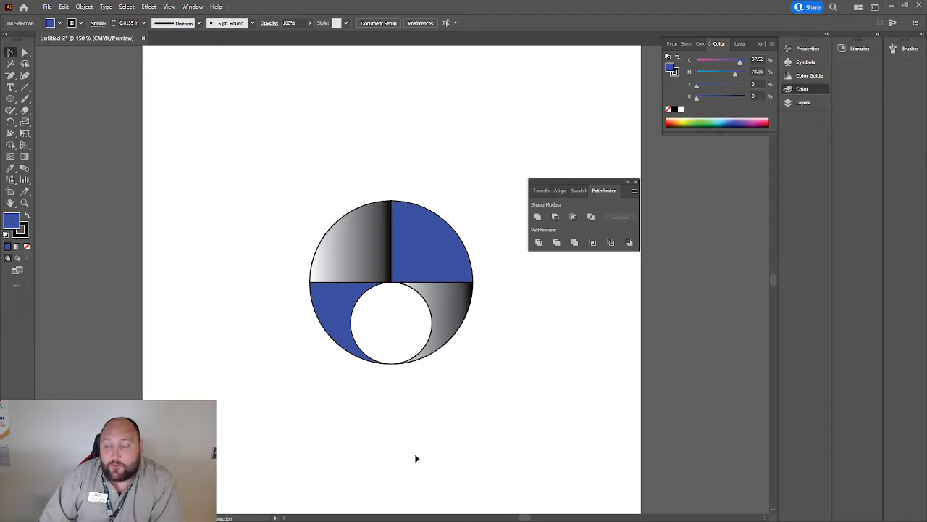
- Undo the blue fills on the two quarter pieces and clear the selection
key(ctrl+z)
key(ctrl+z)
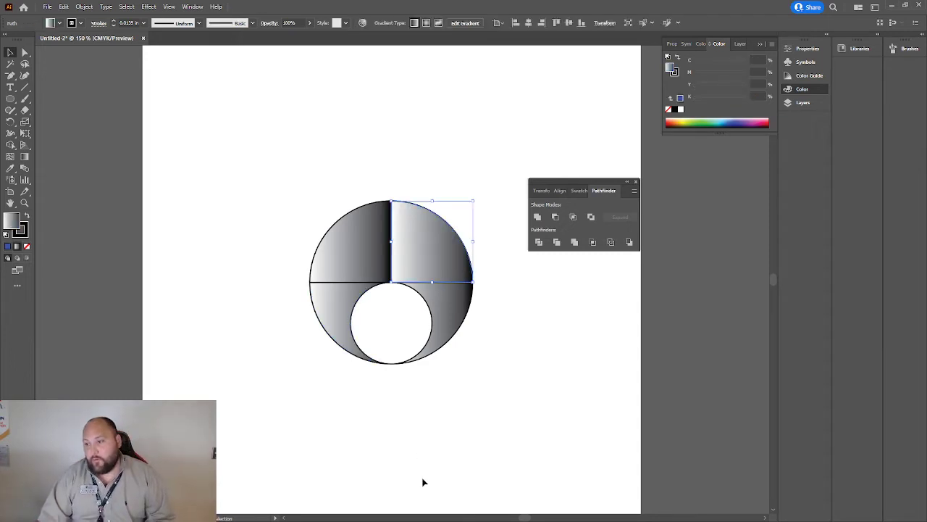
click(424, 482)
- Delete the upper-right, lower-right and upper-left quarters, keeping only the lower-left curved piece
click(429, 241)
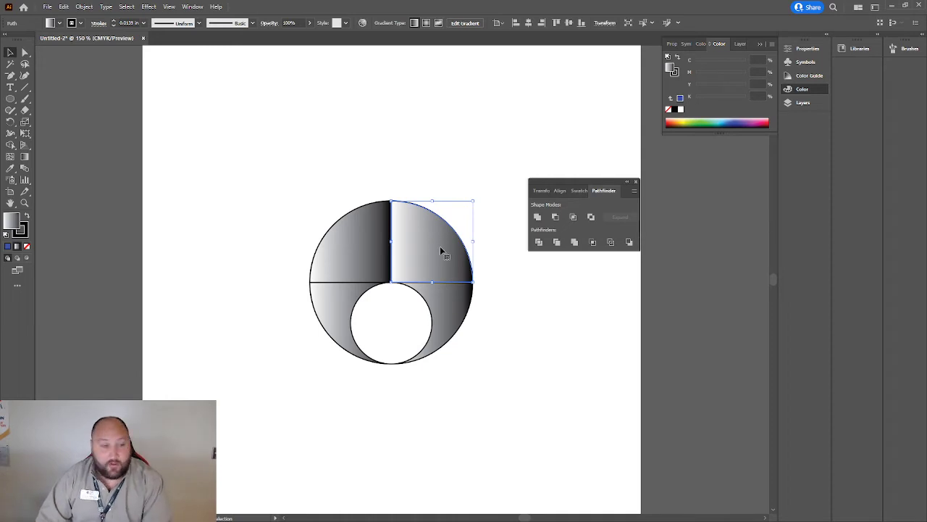
key(Delete)
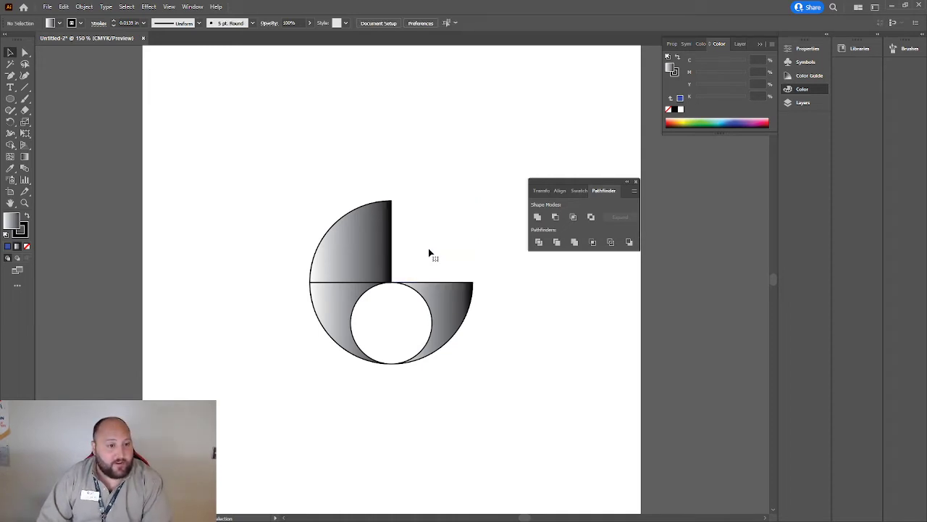
click(441, 293)
key(Delete)
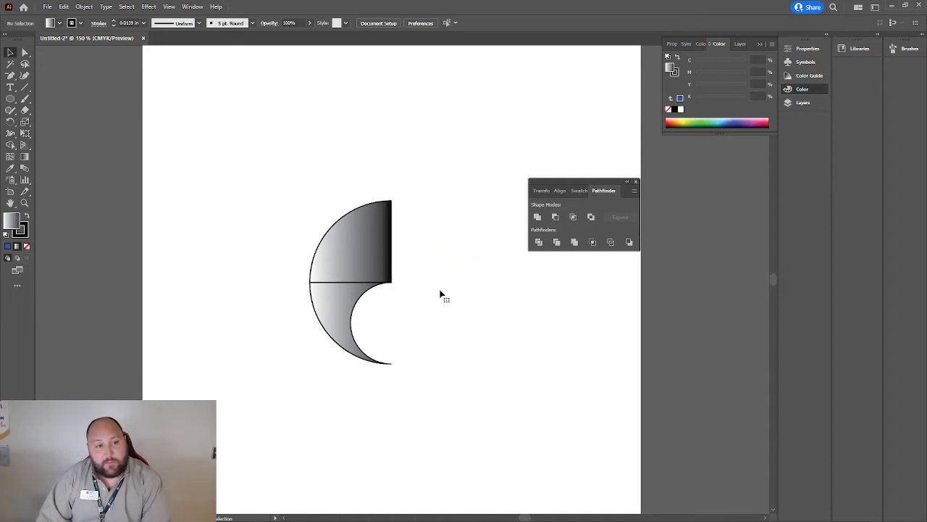
click(379, 255)
key(Delete)
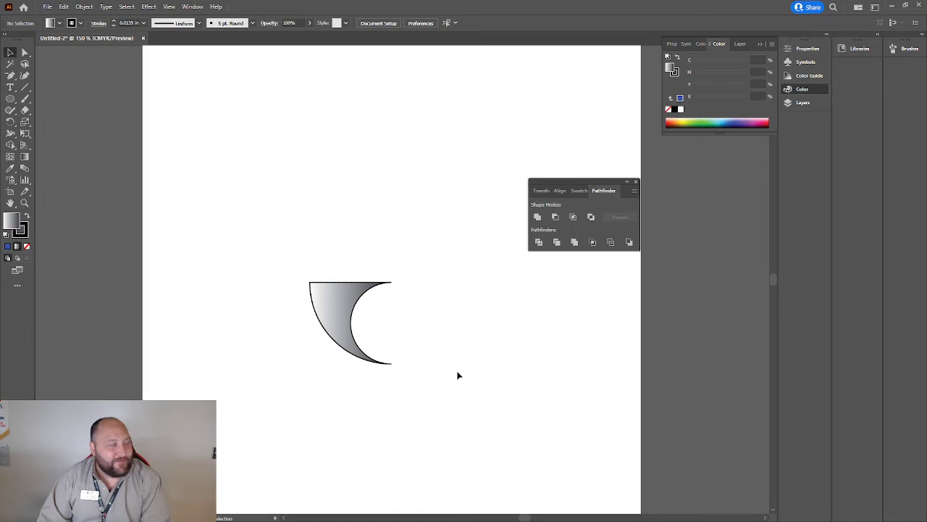
- Paste the copied 100 pt circle in place in front of the curved piece and deselect it
key(ctrl+z)
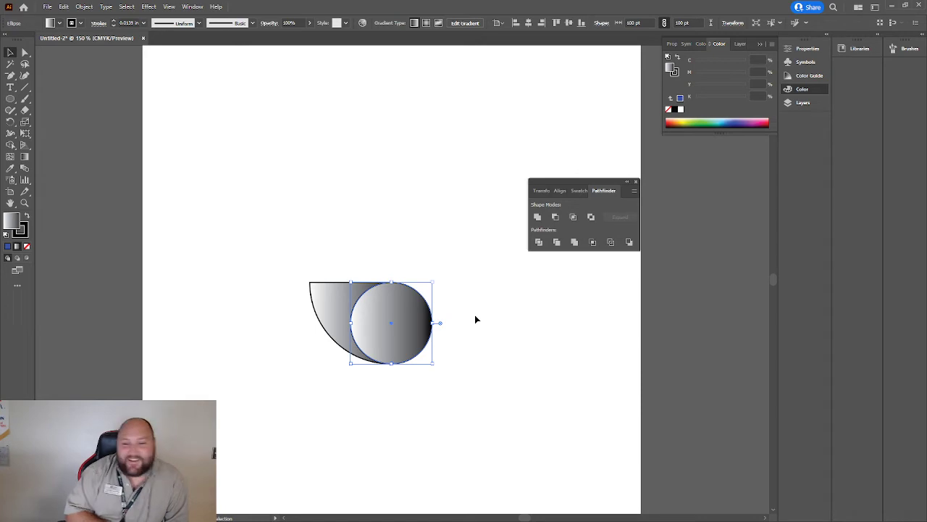
click(471, 389)
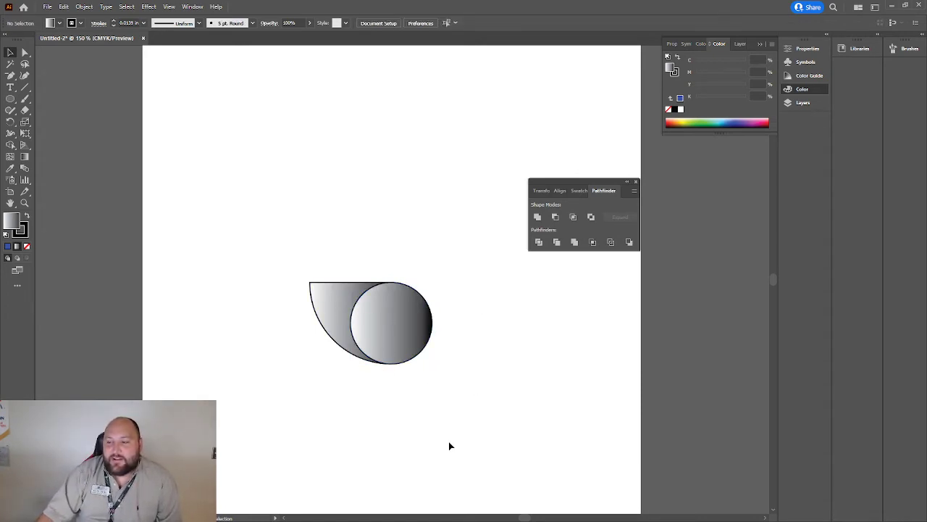
key(ctrl+z)
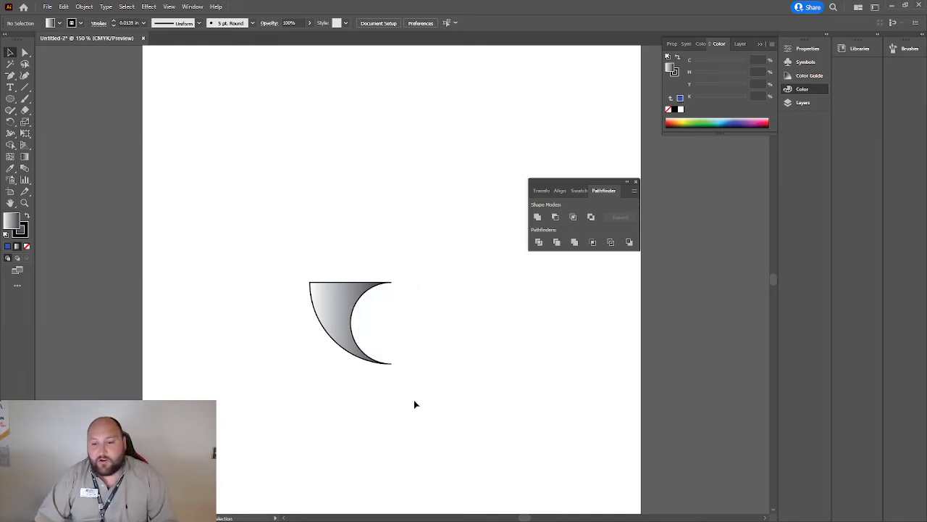
key(ctrl+shift+z)
click(446, 426)
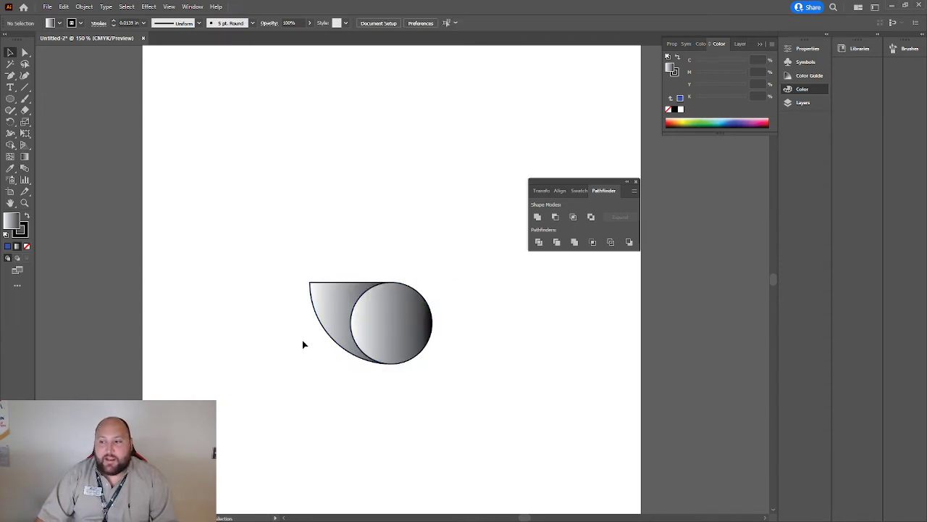
- Try the Delete Anchor Point tool on the curved piece's upper-left corner anchor, and undo the deletion
click(338, 304)
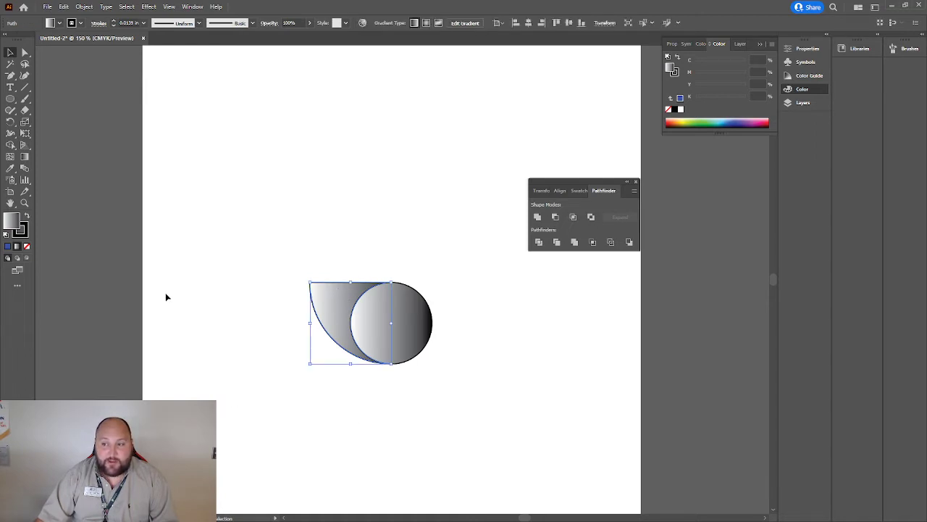
click(284, 254)
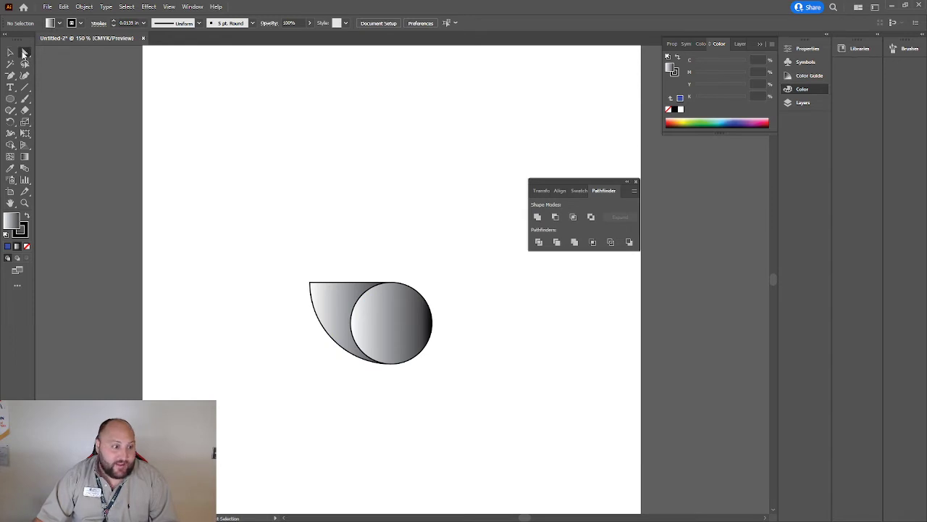
click(24, 53)
click(311, 292)
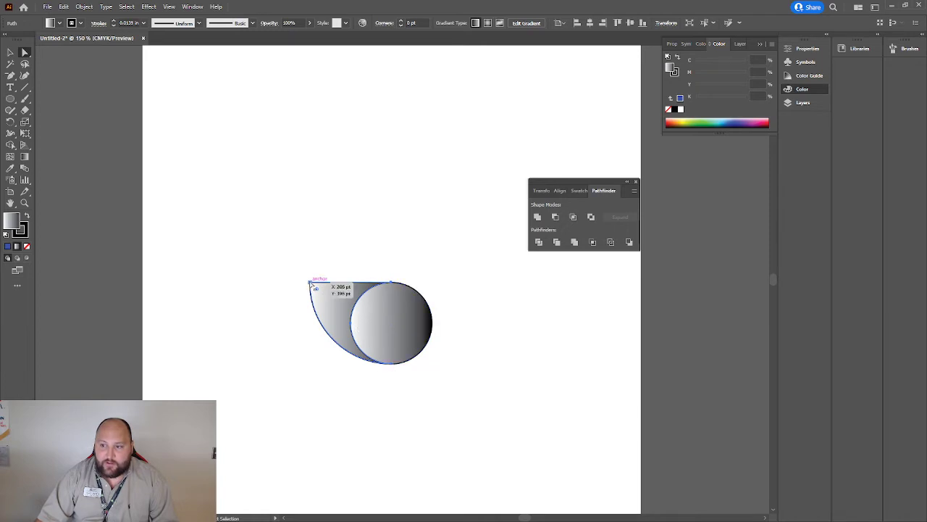
scroll(314, 288, up, 3)
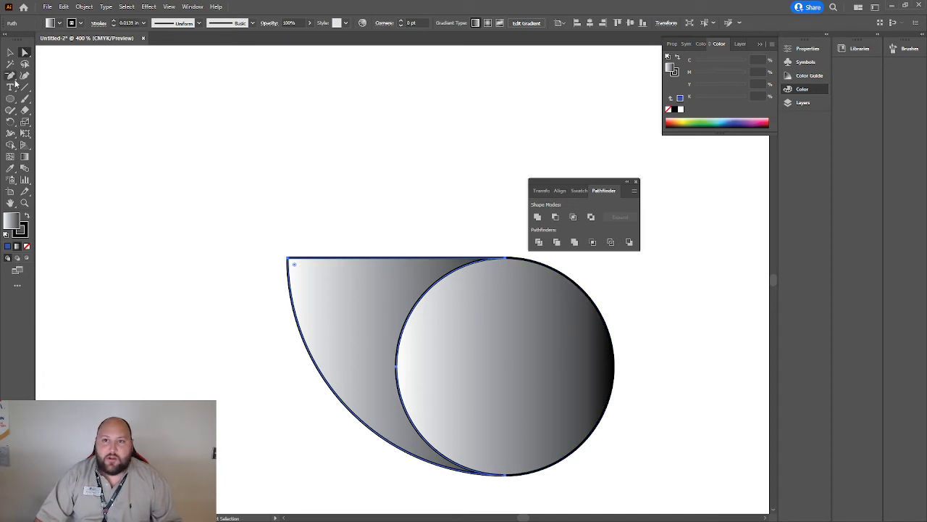
click(8, 76)
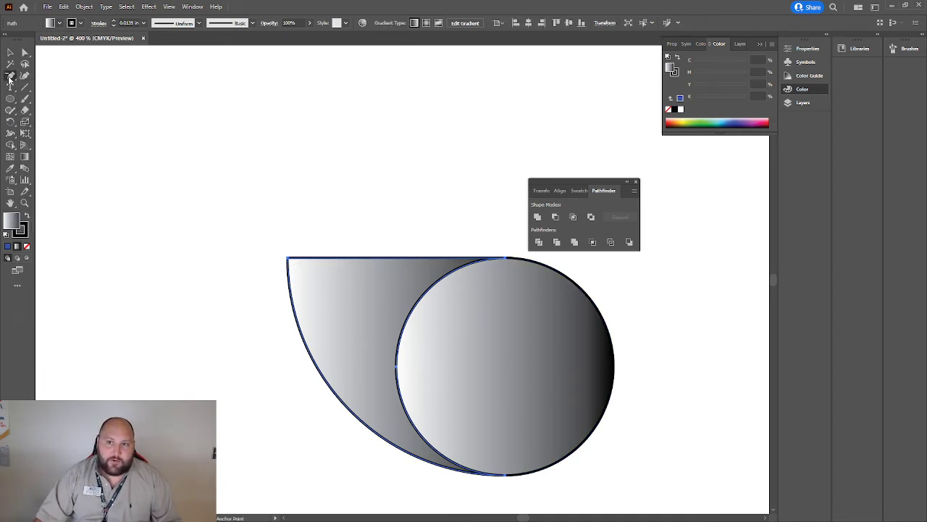
key(p)
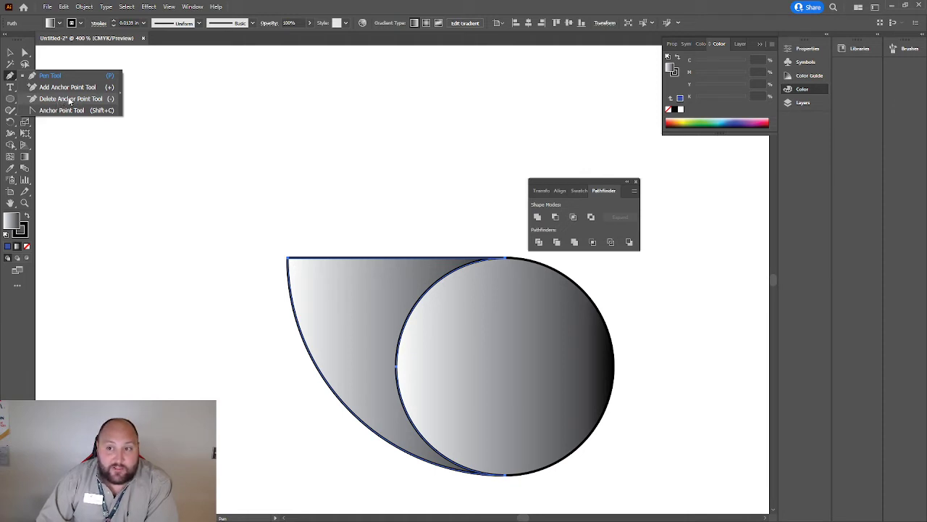
click(68, 99)
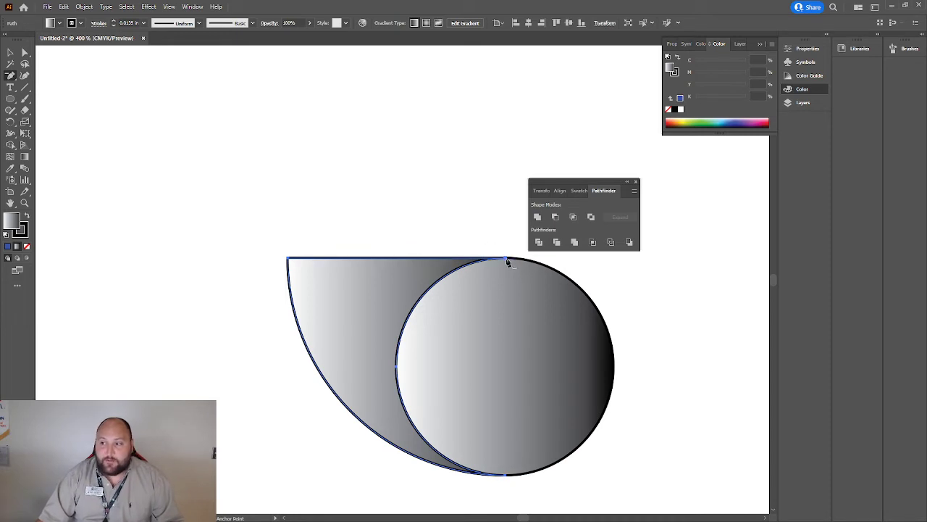
click(288, 262)
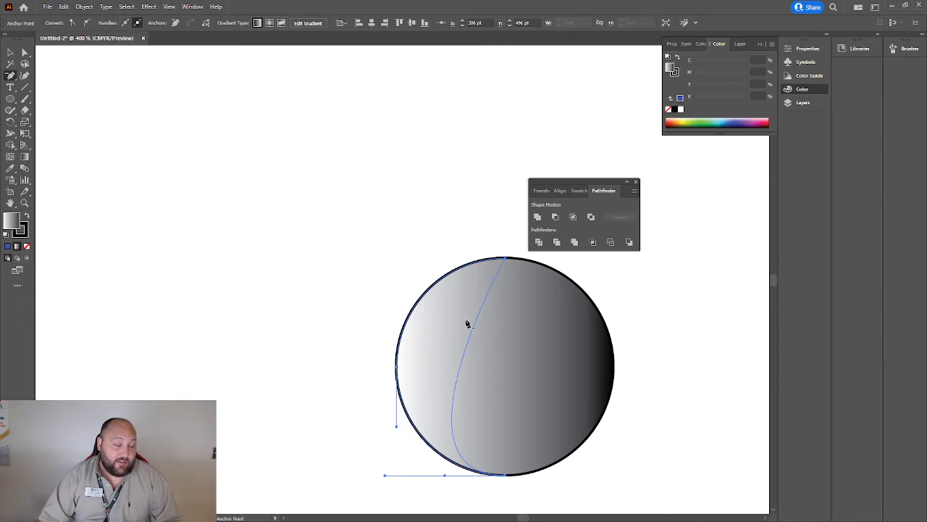
key(ctrl)
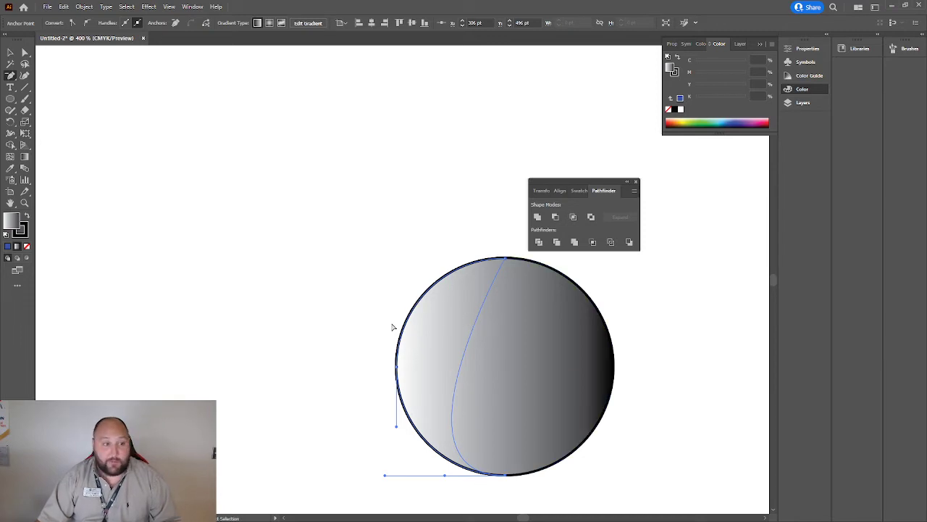
key(ctrl+z)
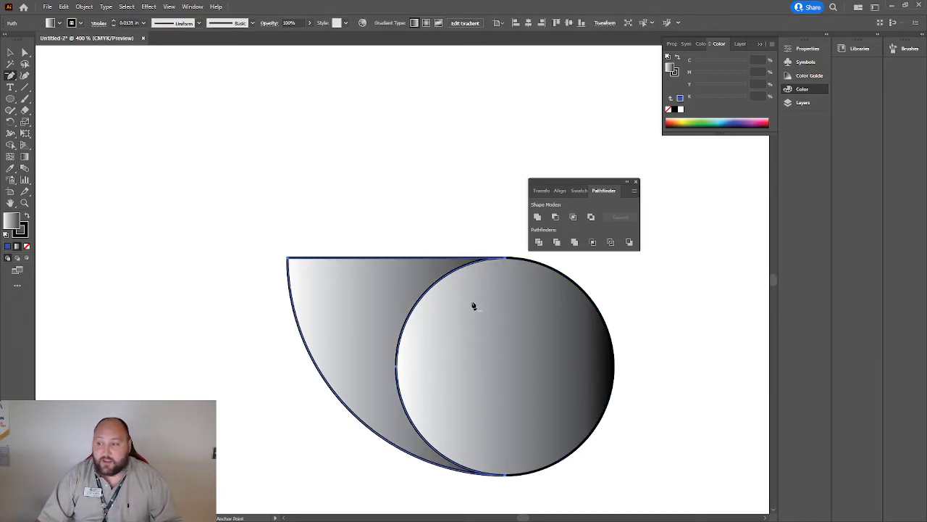
- Try to delete the curved piece's upper-right anchor point at the top of the small circle, and undo the deletion
mouse_move(507, 261)
mouse_down()
mouse_move(507, 284)
mouse_move(506, 263)
mouse_up()
click(505, 258)
click(505, 259)
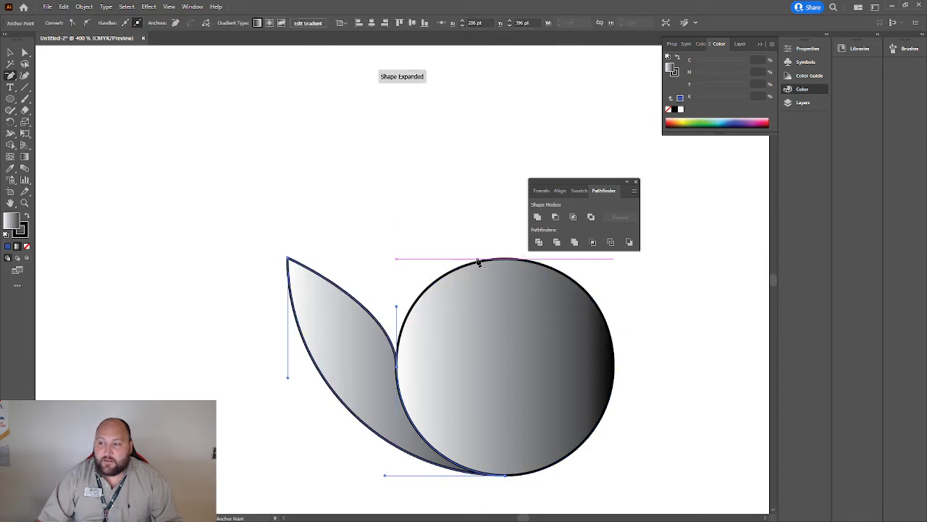
key(ctrl+z)
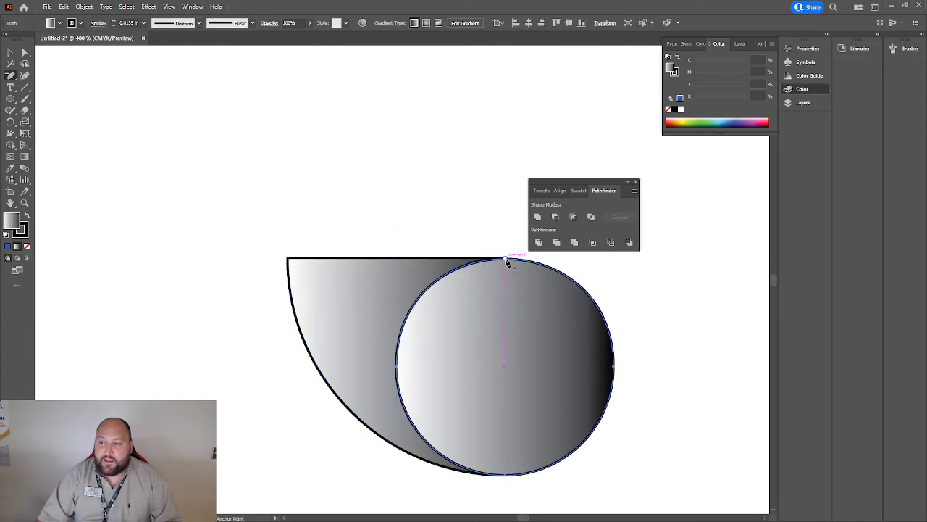
click(510, 260)
key(ctrl+z)
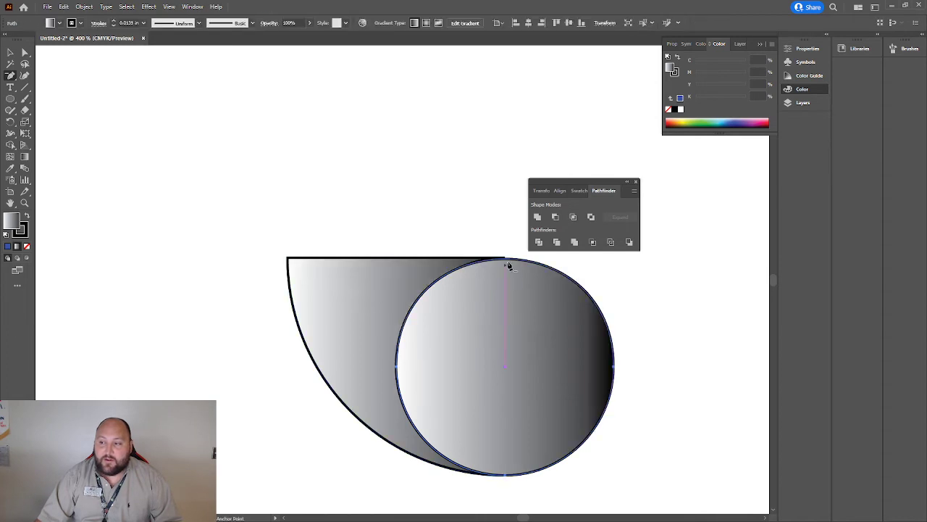
- Try to delete an anchor point on the small circle's top edge, and dismiss the warning
scroll(507, 263, up, 2)
scroll(507, 262, up, 2)
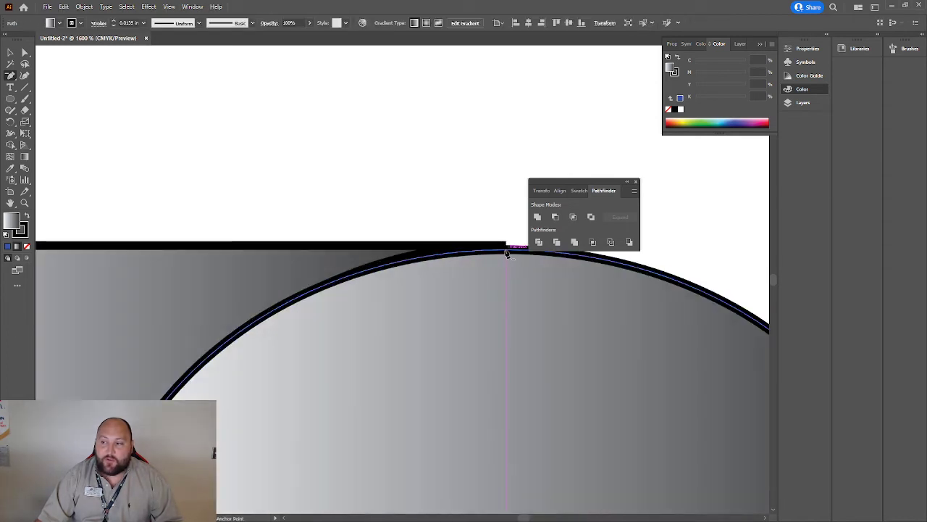
click(506, 249)
click(545, 278)
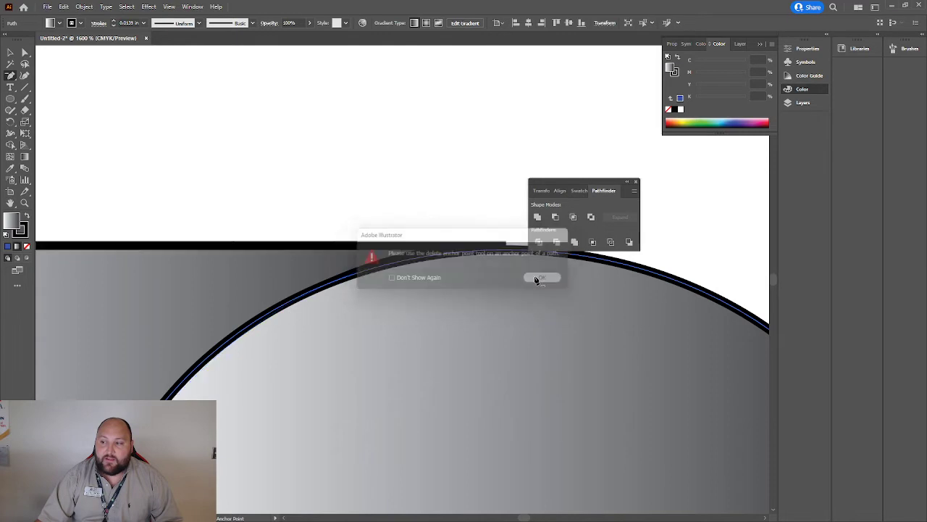
- Delete the anchor where the curved piece's straight edge meets the circle's top, then undo the deletion
scroll(540, 300, down, 5)
scroll(536, 303, up, 3)
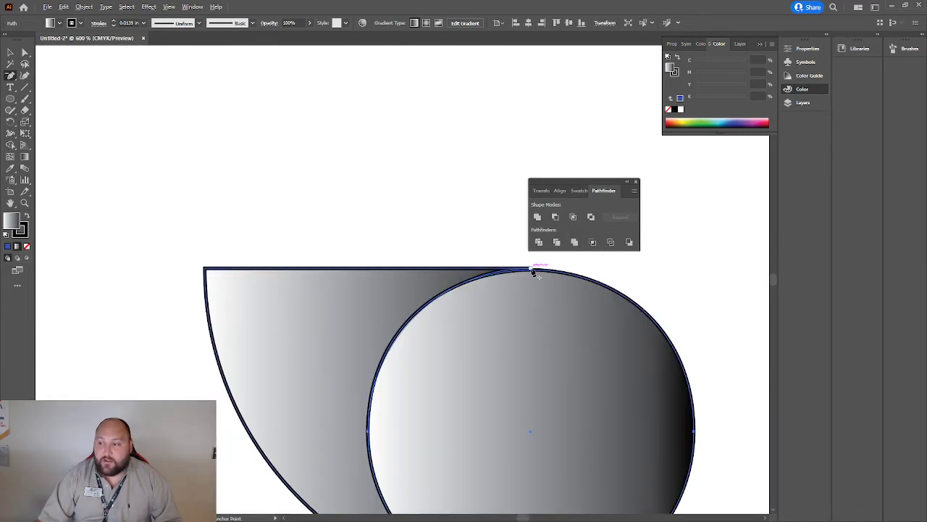
scroll(530, 268, up, 2)
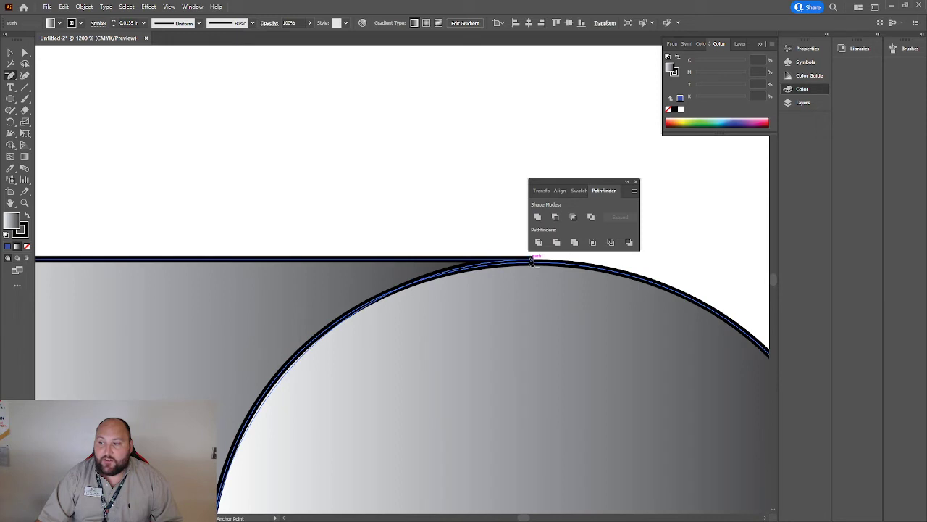
click(534, 261)
scroll(436, 274, down, 3)
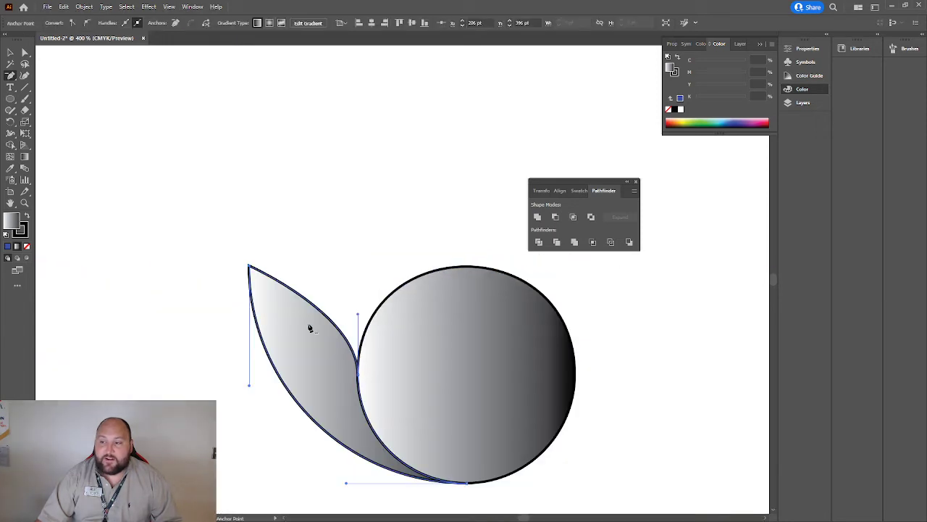
scroll(304, 319, down, 1)
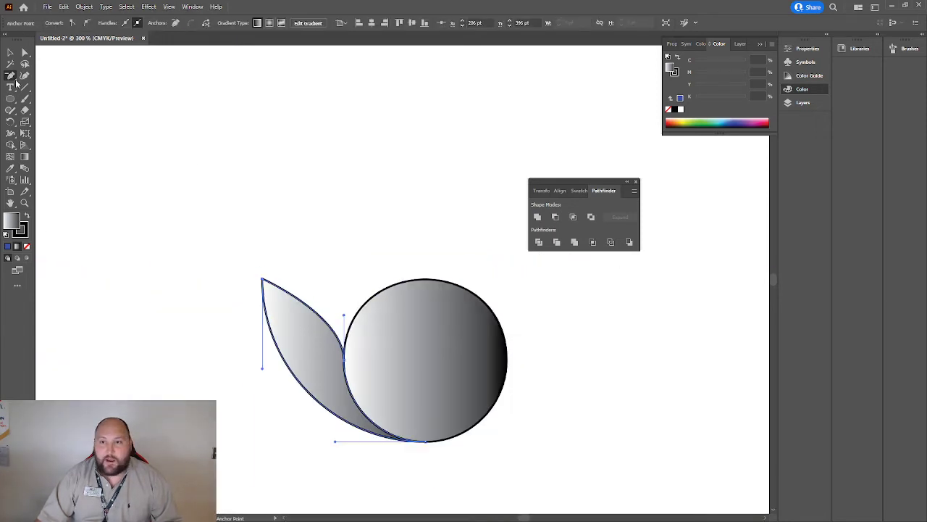
click(11, 53)
click(457, 244)
key(ctrl+z)
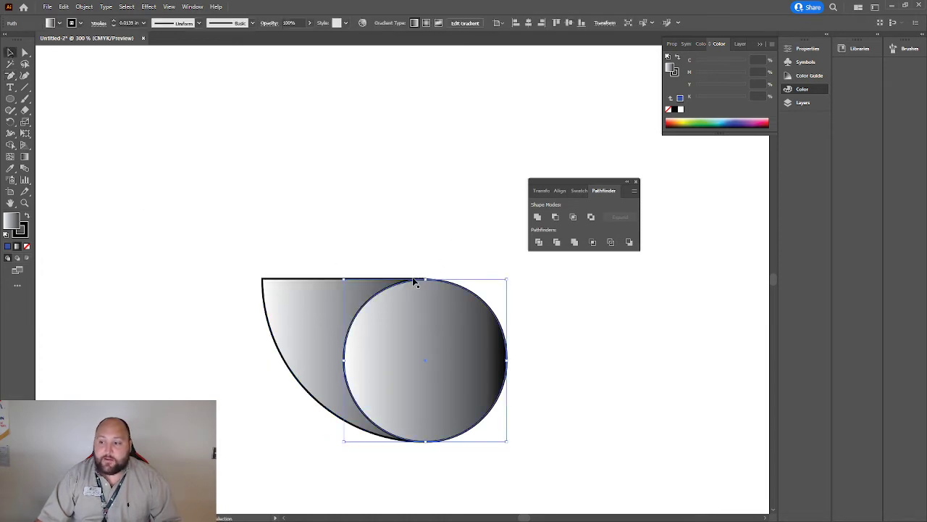
- Delete only the curved piece's upper-right anchor point, above the small circle, to turn the piece into a leaf shape
click(403, 229)
click(10, 75)
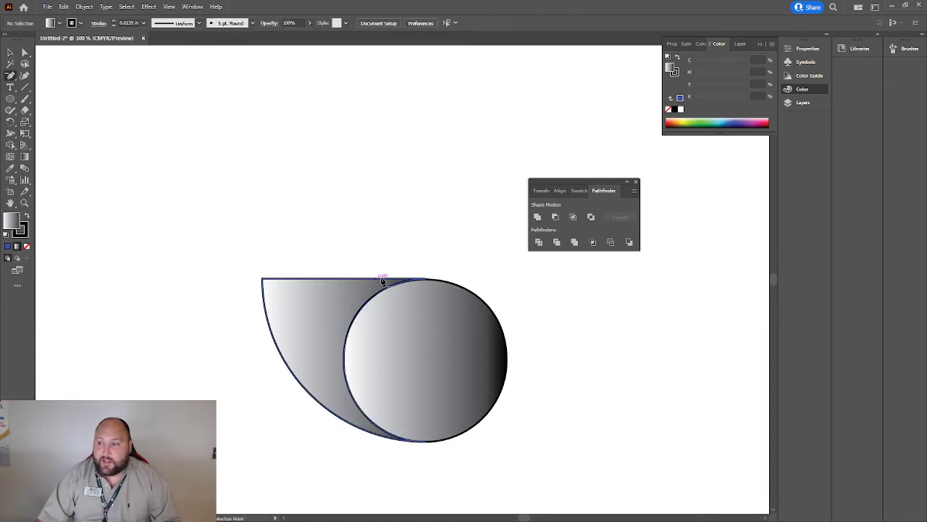
scroll(408, 296, up, 6)
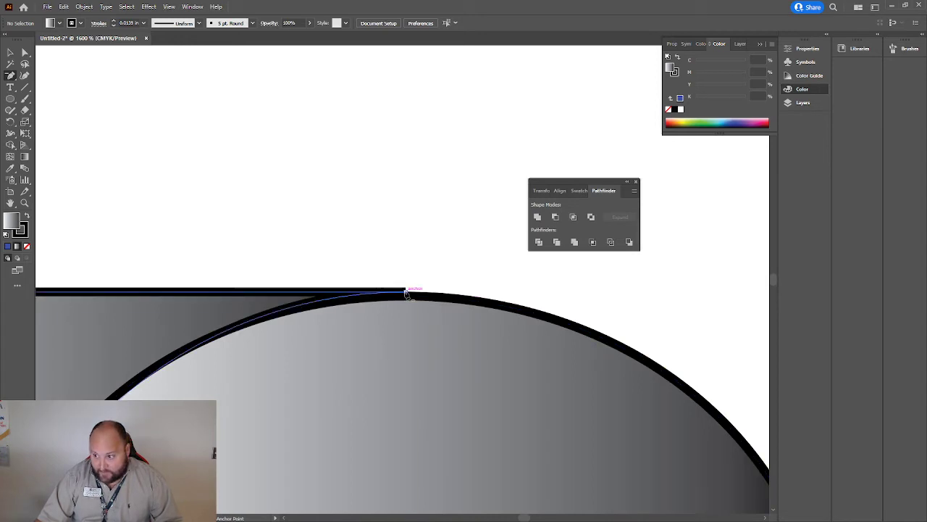
click(406, 292)
scroll(403, 311, down, 8)
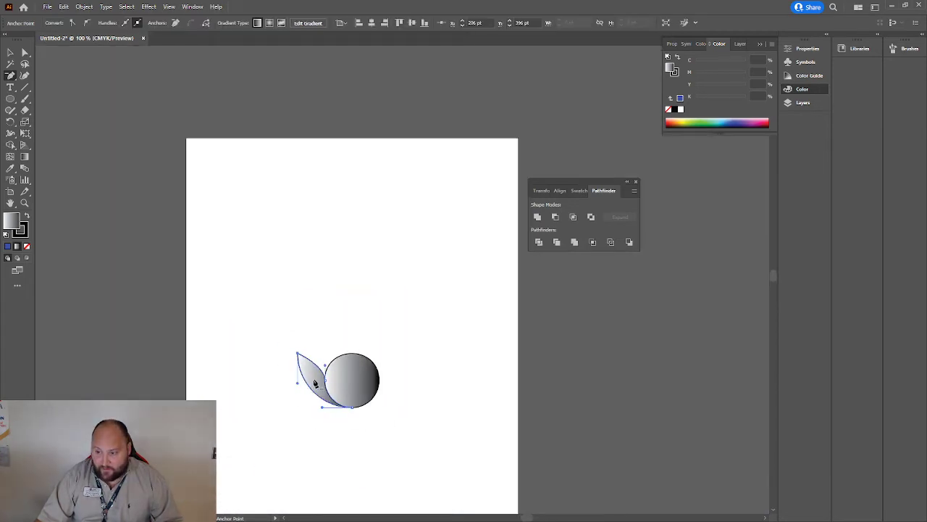
scroll(355, 443, up, 4)
scroll(336, 360, down, 2)
scroll(303, 312, up, 2)
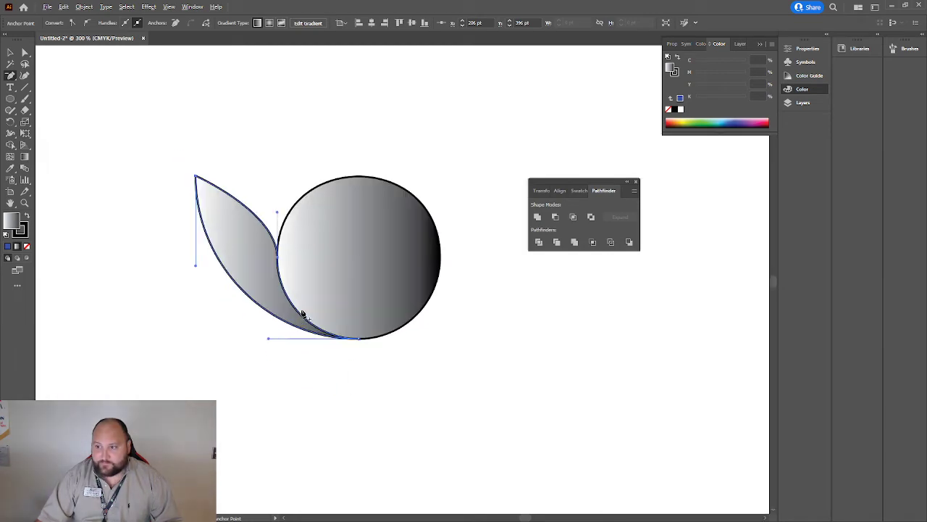
- Bulge the leaf's upper edge by extending upward the direction handle of the anchor touching the circle's left side, and deselect
click(25, 55)
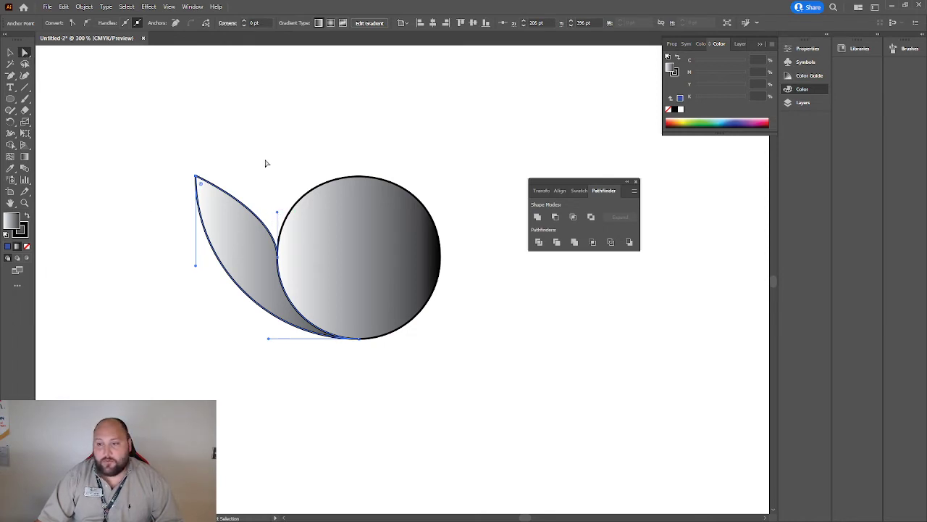
click(229, 230)
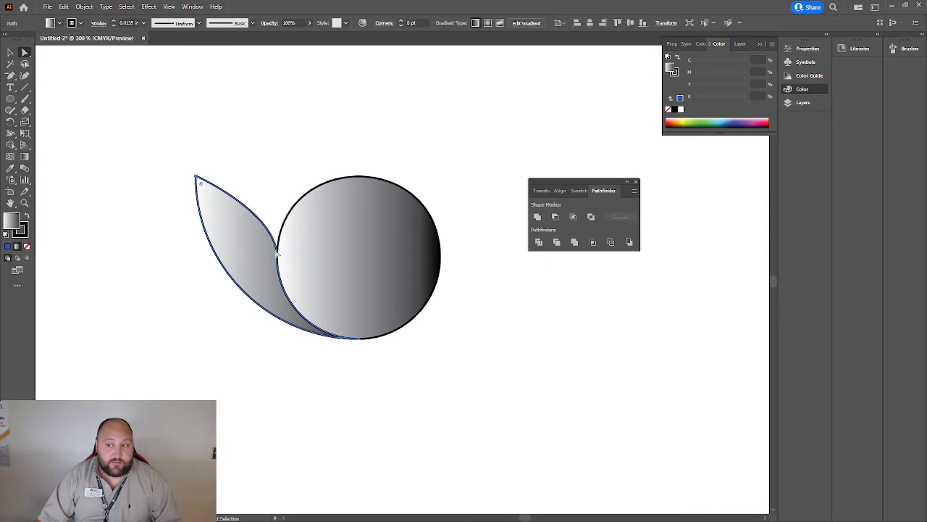
click(280, 262)
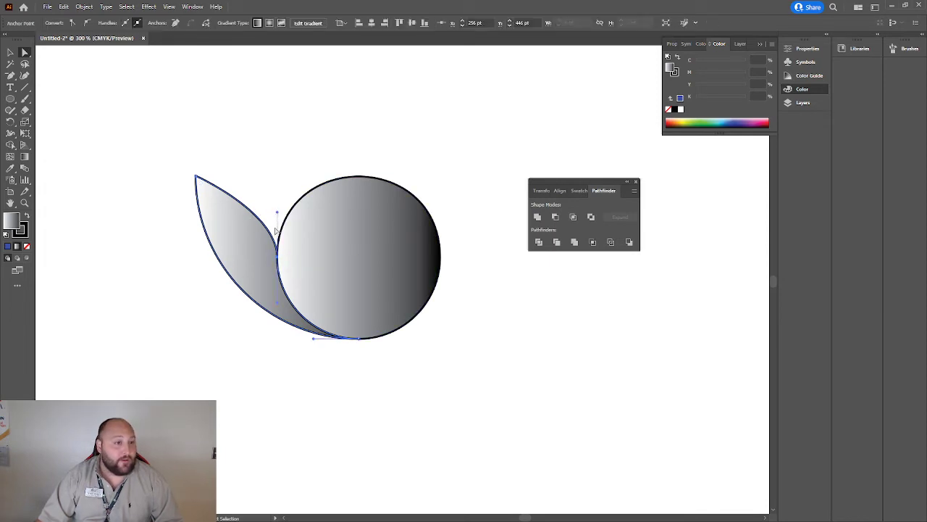
drag(276, 214, 275, 179)
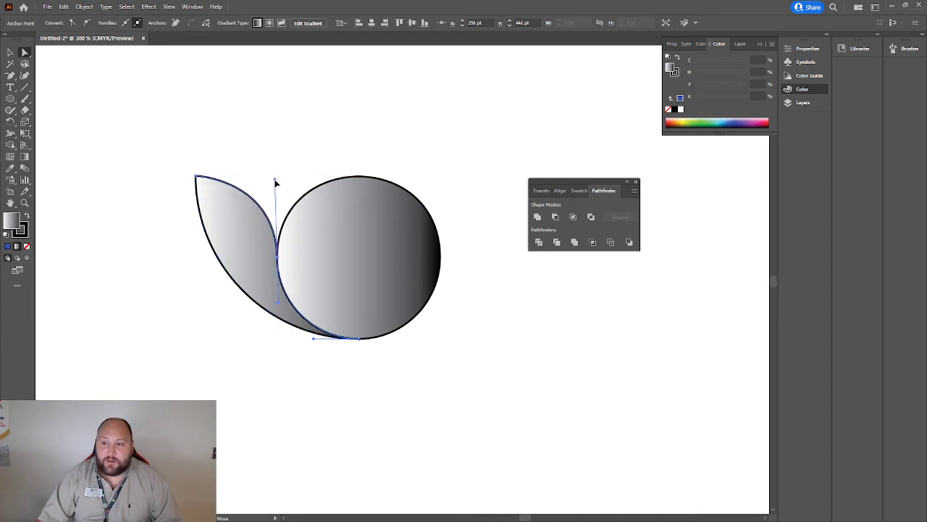
click(257, 110)
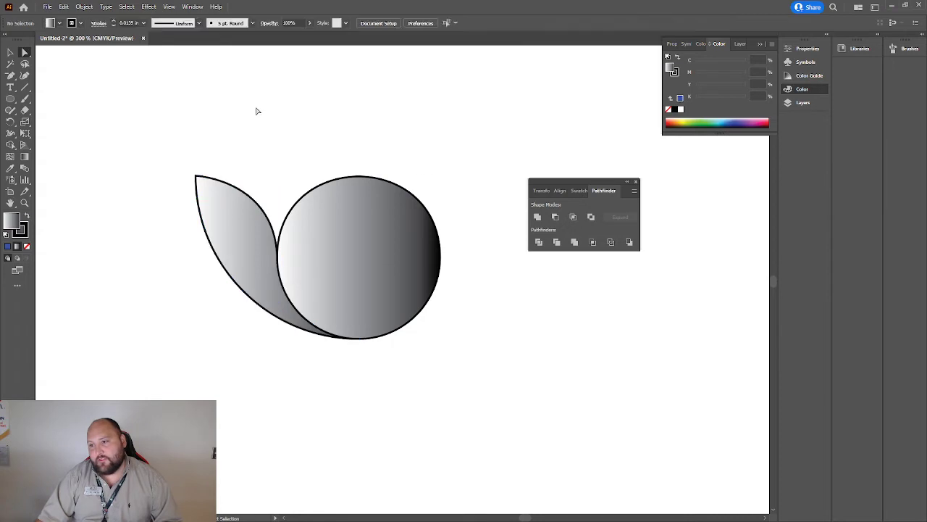
- Make a copy of the leaf rotated 20° about the circle's centre
key(v)
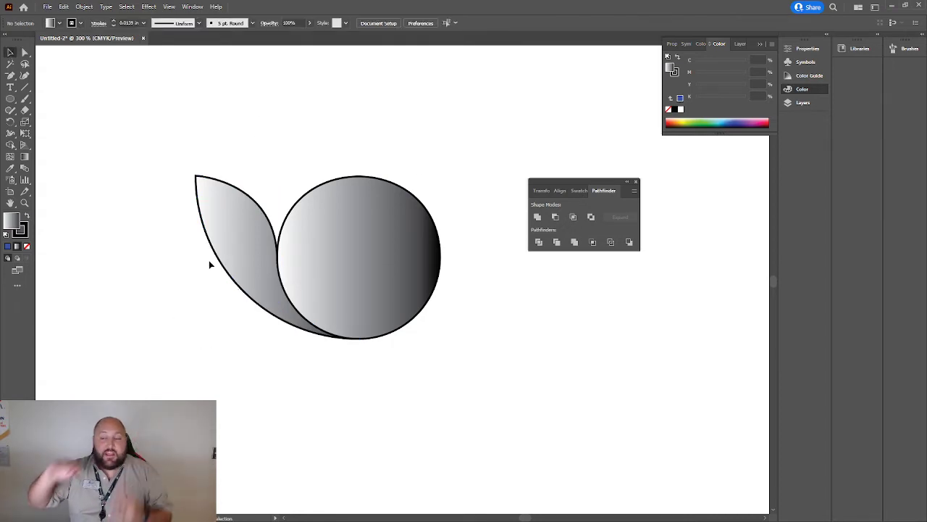
click(226, 239)
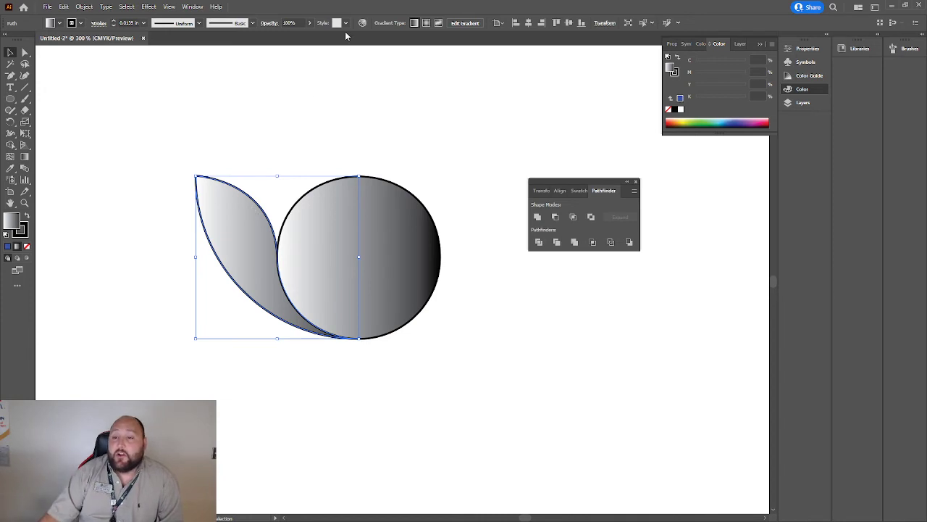
click(310, 139)
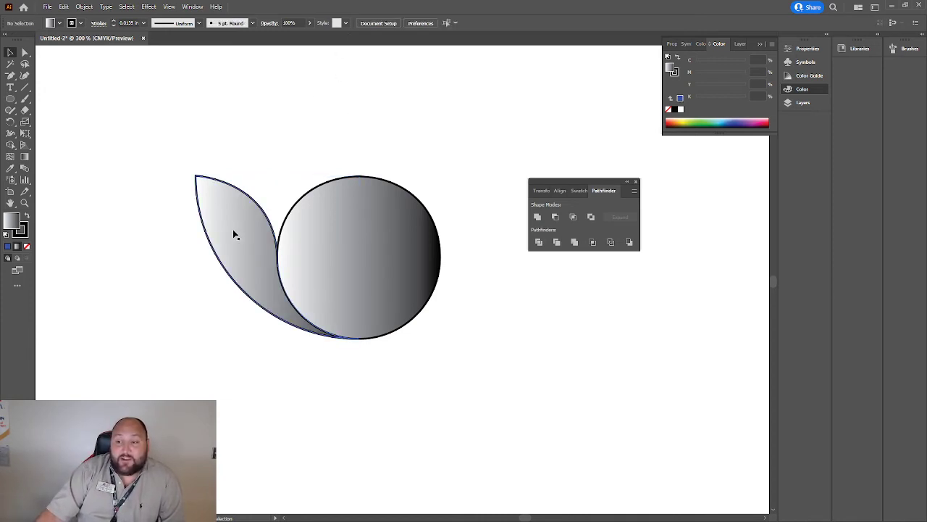
scroll(257, 219, up, 3)
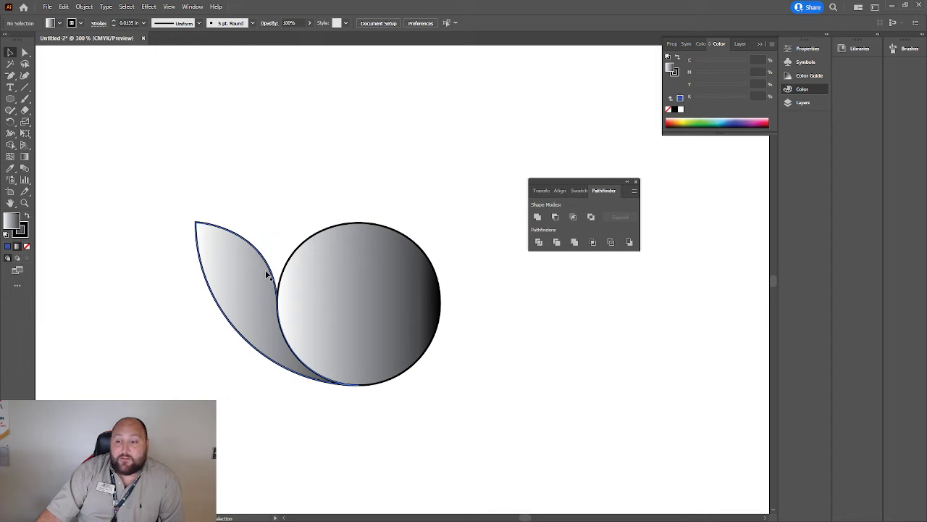
scroll(266, 271, up, 1)
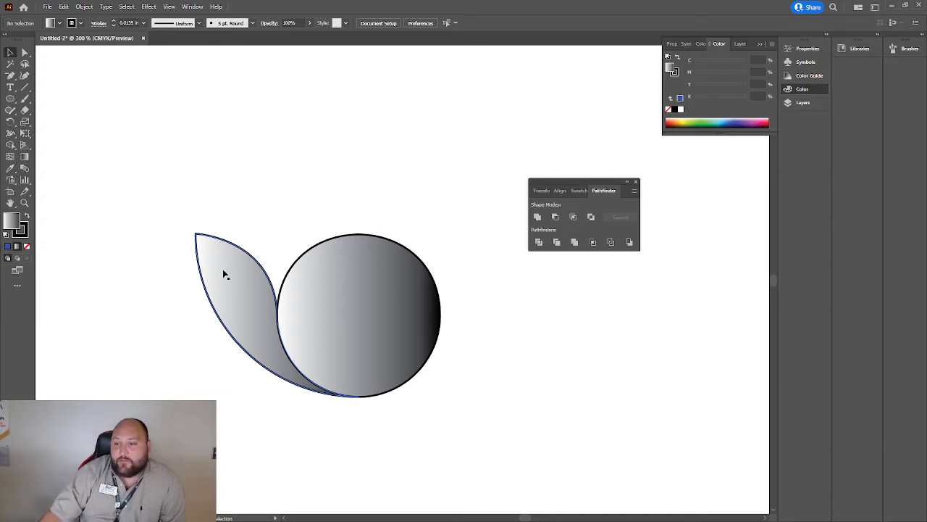
click(224, 272)
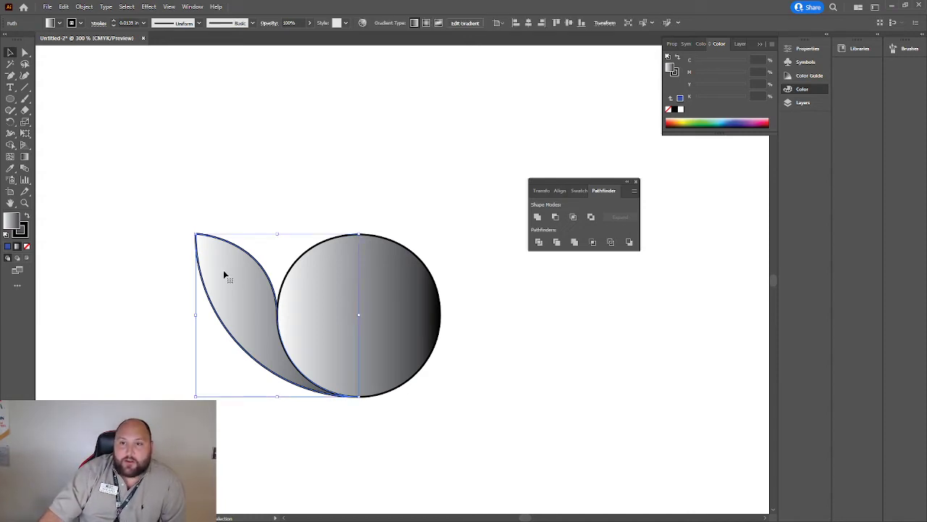
click(10, 125)
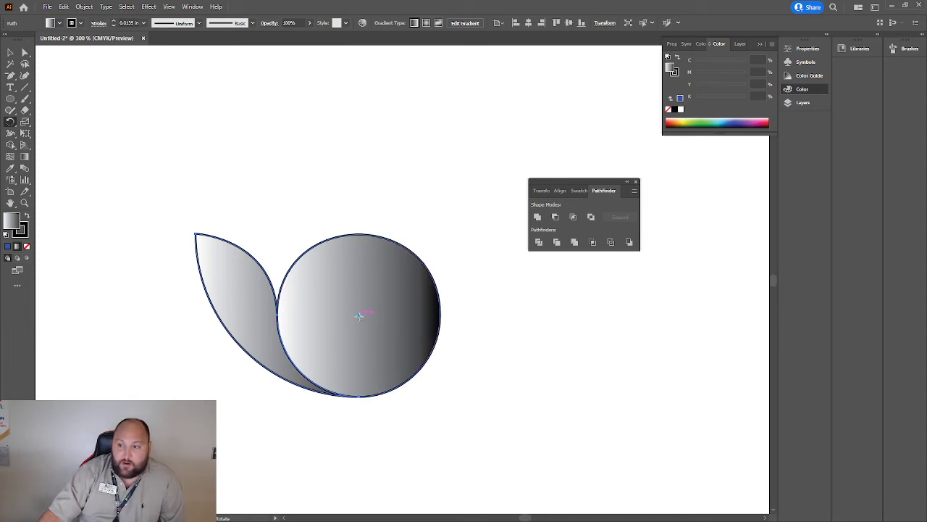
alt+click(358, 316)
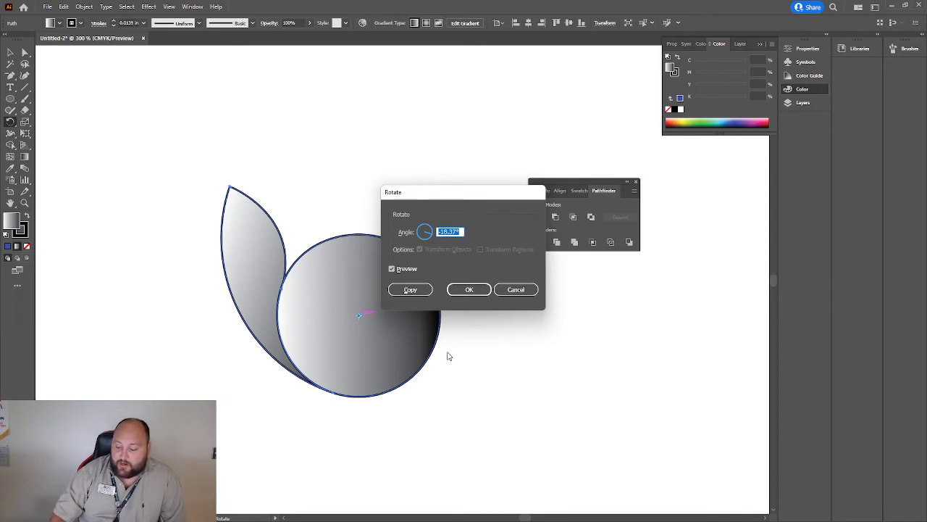
text(20)
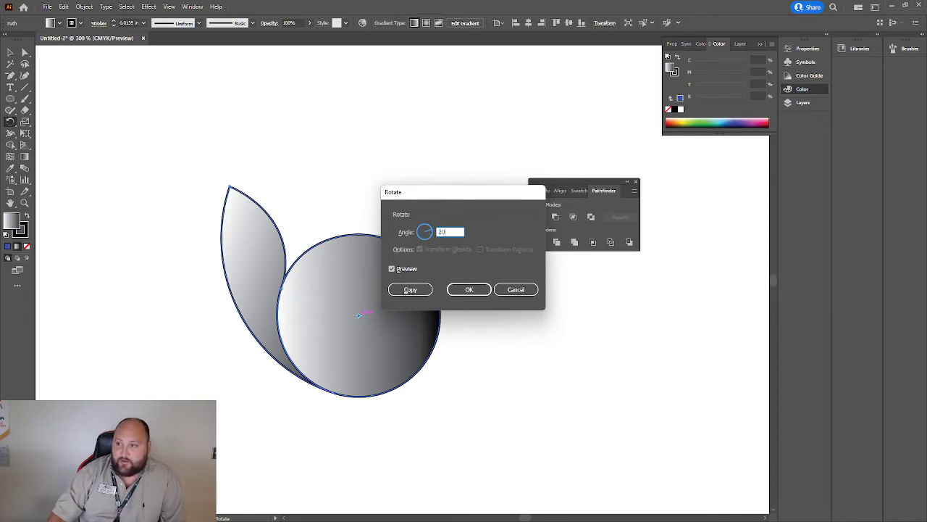
click(418, 295)
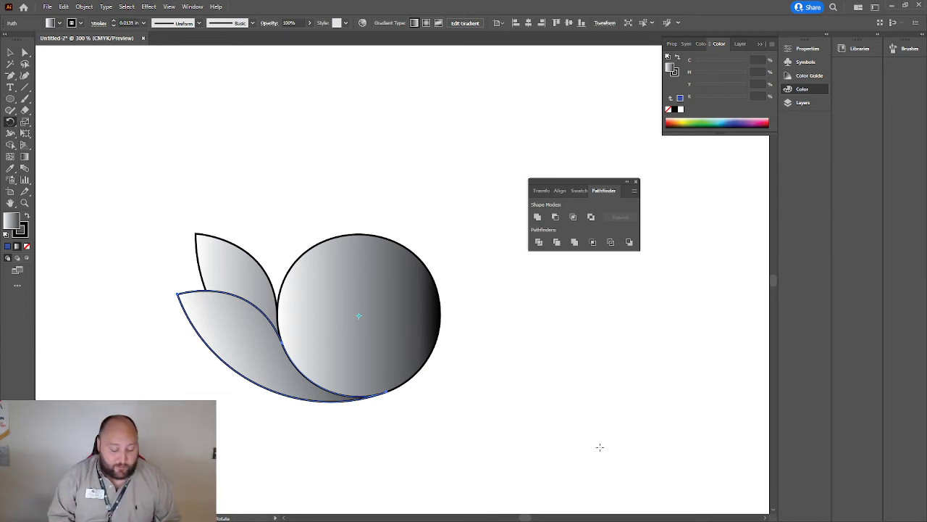
- Repeat the rotated leaf copy eight more times counterclockwise around the circle
key(v)
key(ctrl+d)
key(ctrl+d)
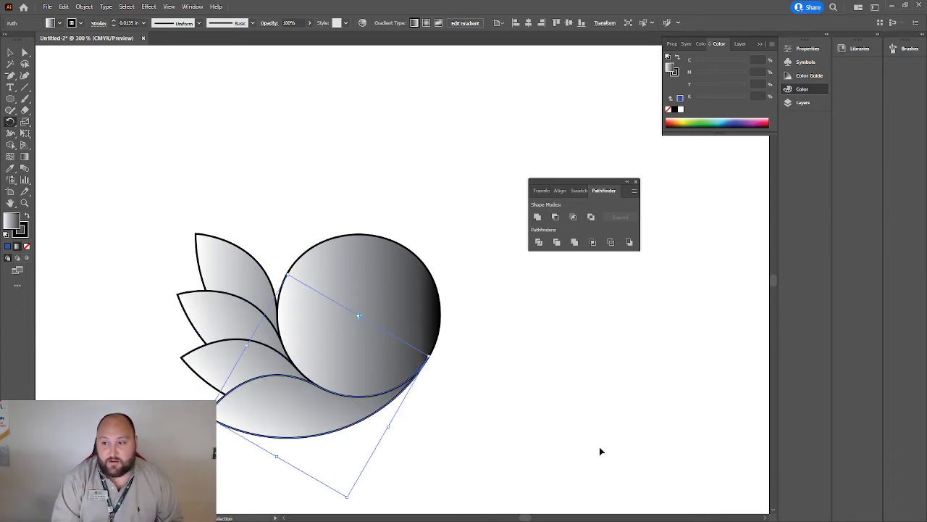
key(ctrl+d)
key(ctrl+d)
key(r)
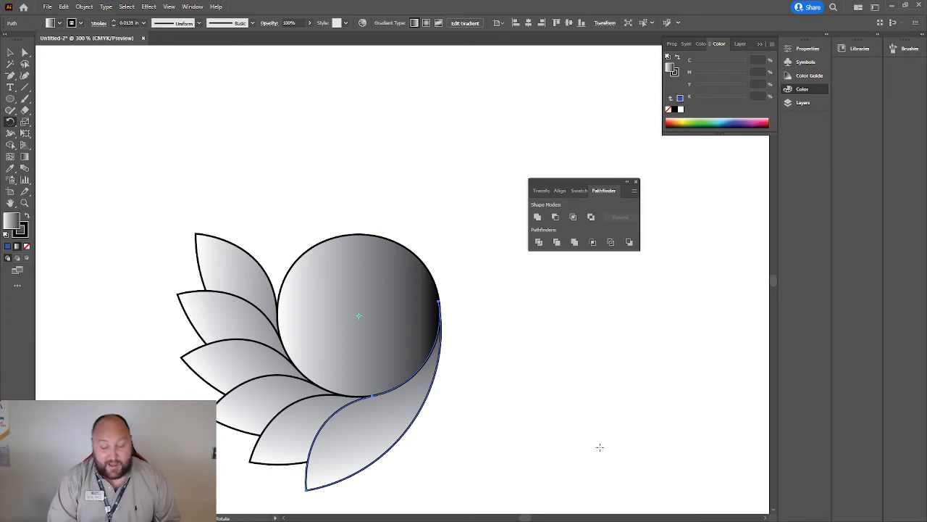
key(v)
key(ctrl+d)
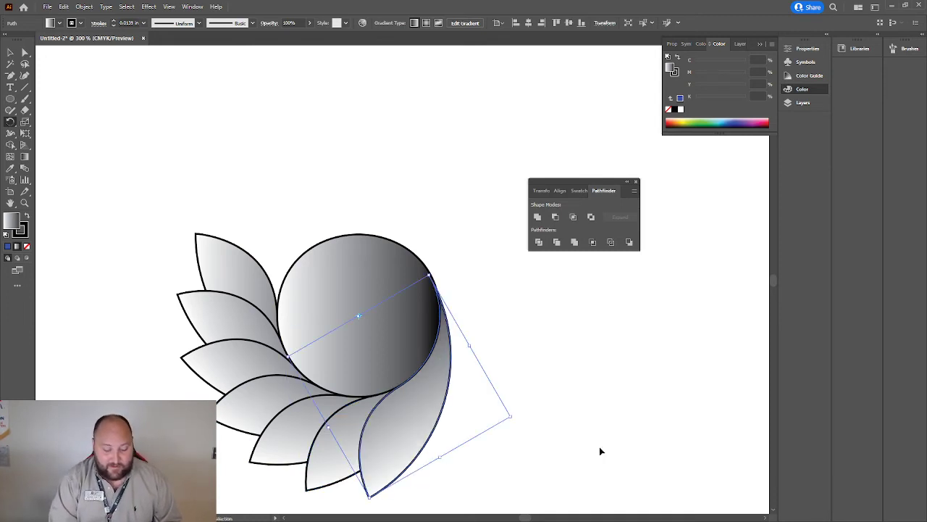
key(ctrl+d)
key(ctrl+d)
key(ctrl+d)
key(r)
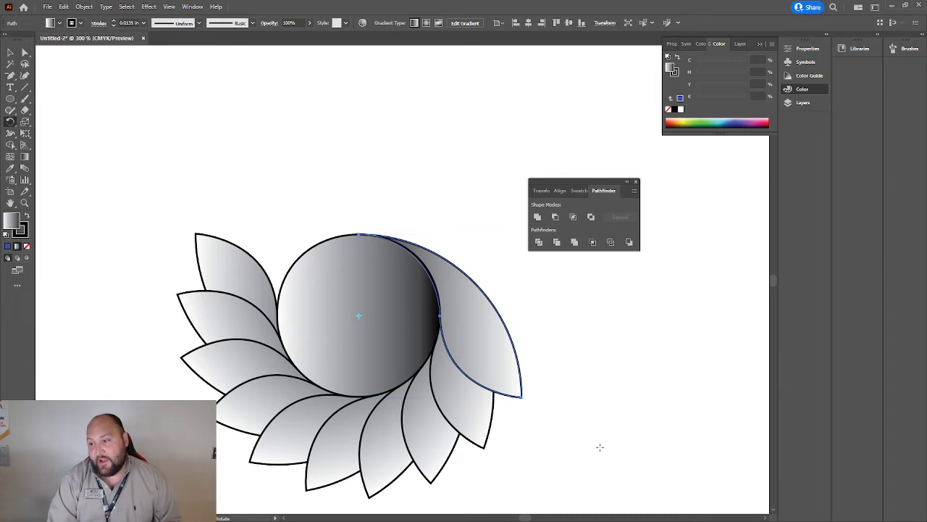
- Undo all the rotated leaf copies so only the original leaf and the circle remain
key(v)
key(ctrl+z)
key(ctrl+z)
key(ctrl+z)
key(ctrl+z)
key(ctrl+z)
key(ctrl+z)
key(ctrl+z)
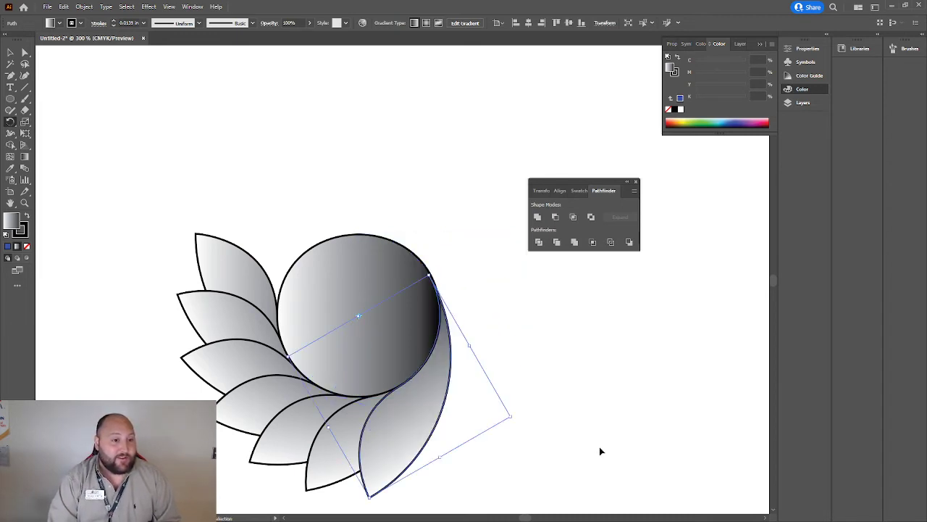
key(ctrl+z)
key(ctrl+z)
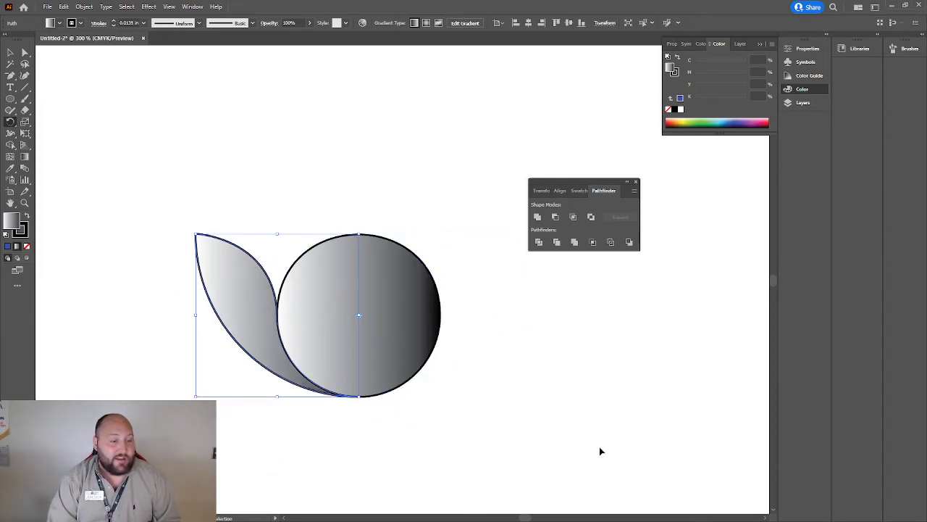
key(r)
key(v)
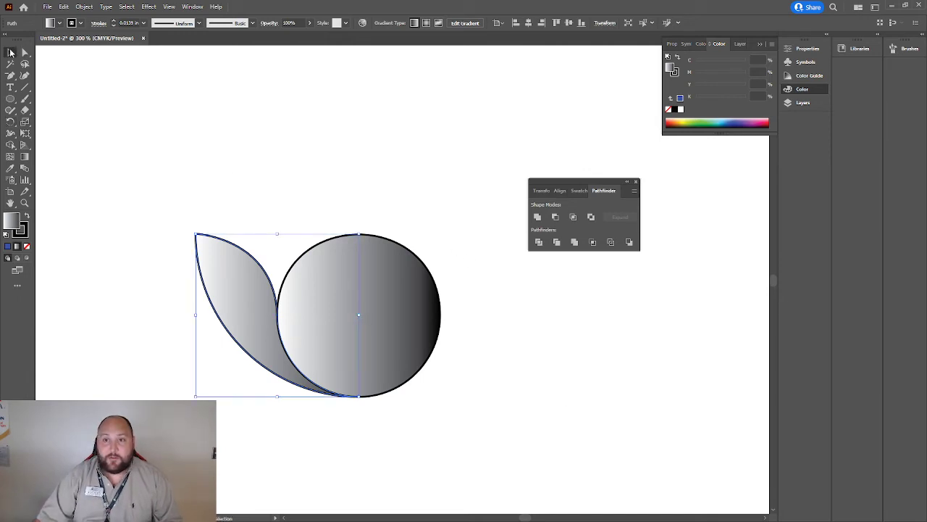
- Make a copy of the leaf rotated clockwise about the circle's centre, using a negative angle
click(234, 194)
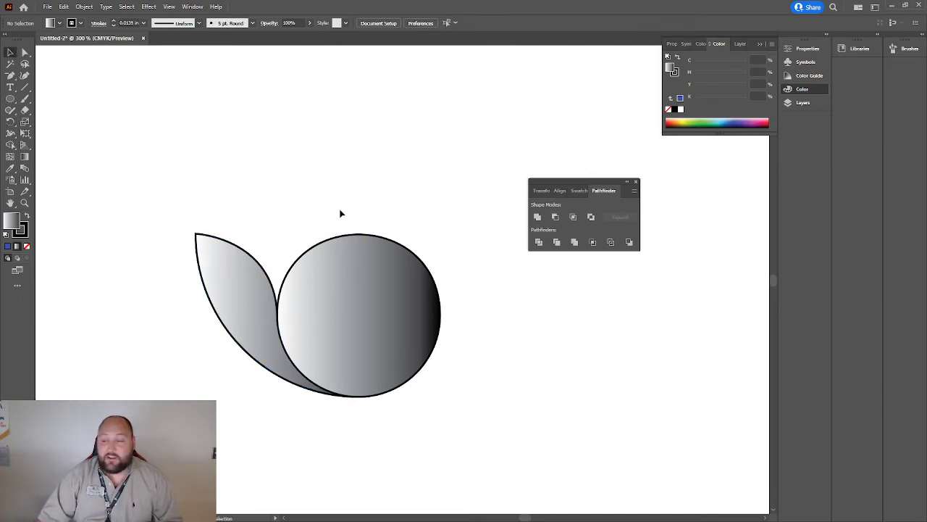
click(245, 279)
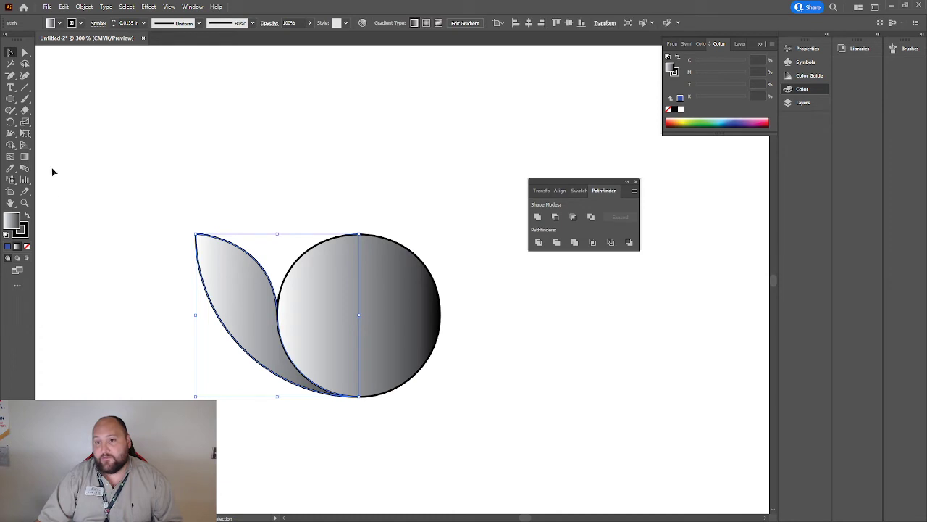
click(10, 123)
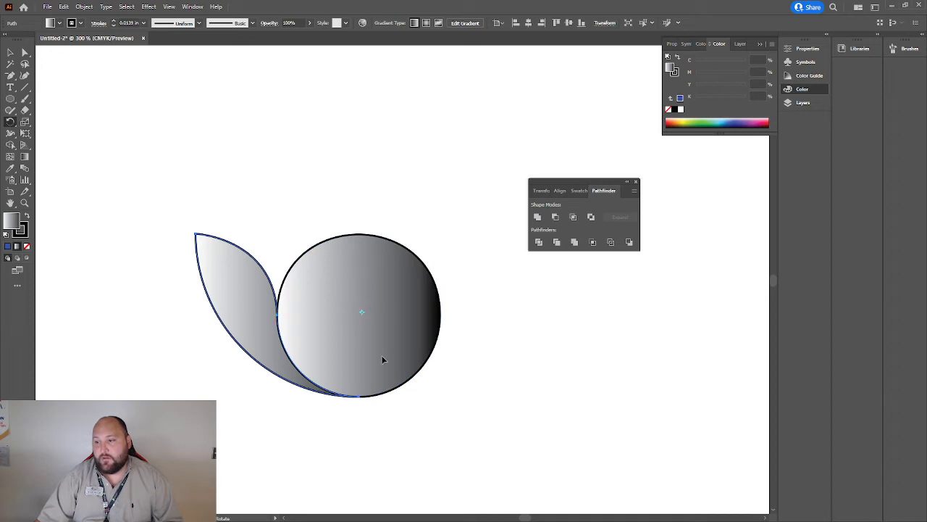
alt+click(361, 311)
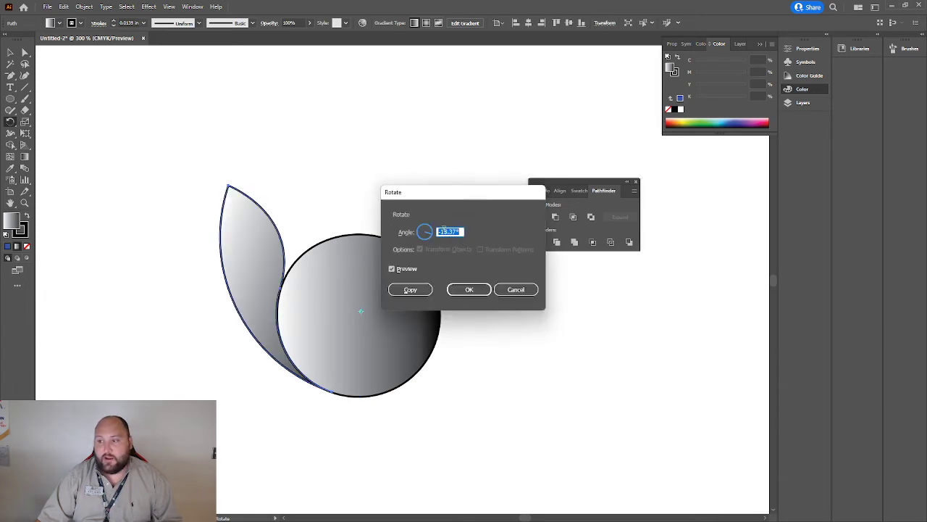
text(2)
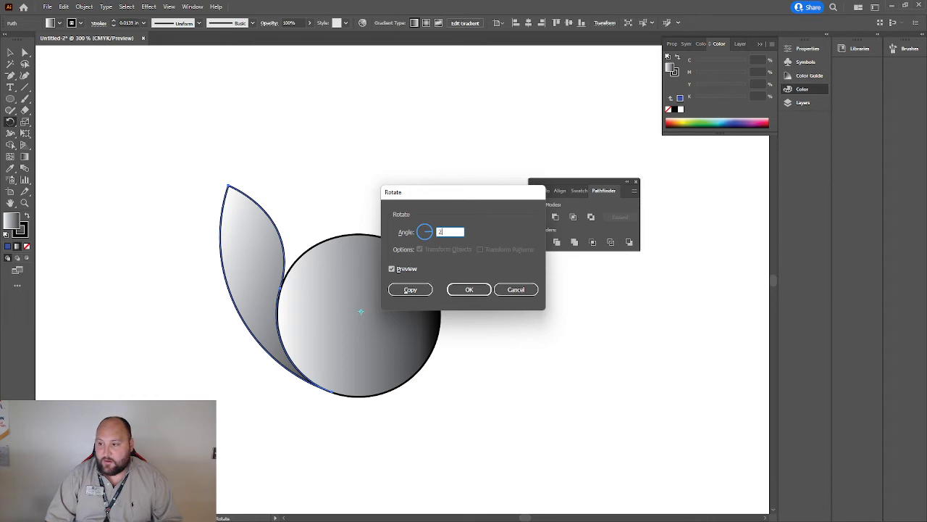
key(BackSpace)
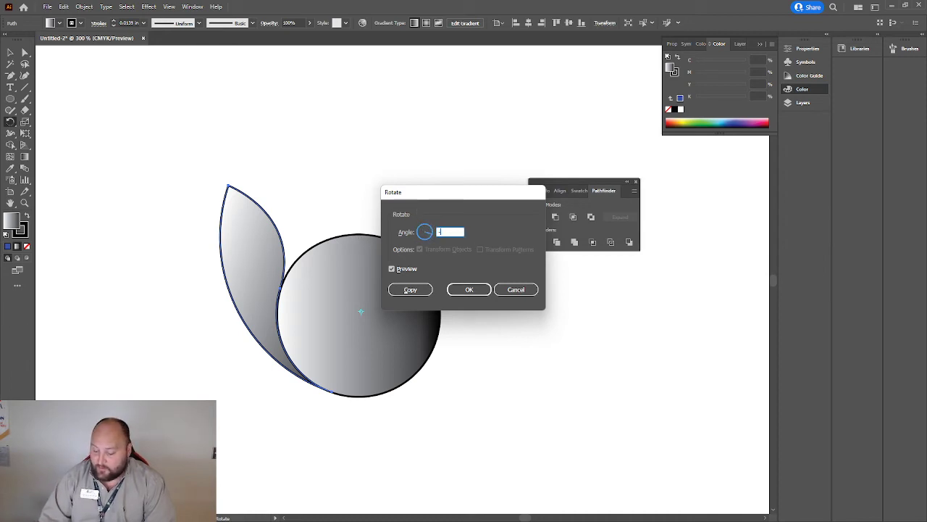
click(410, 289)
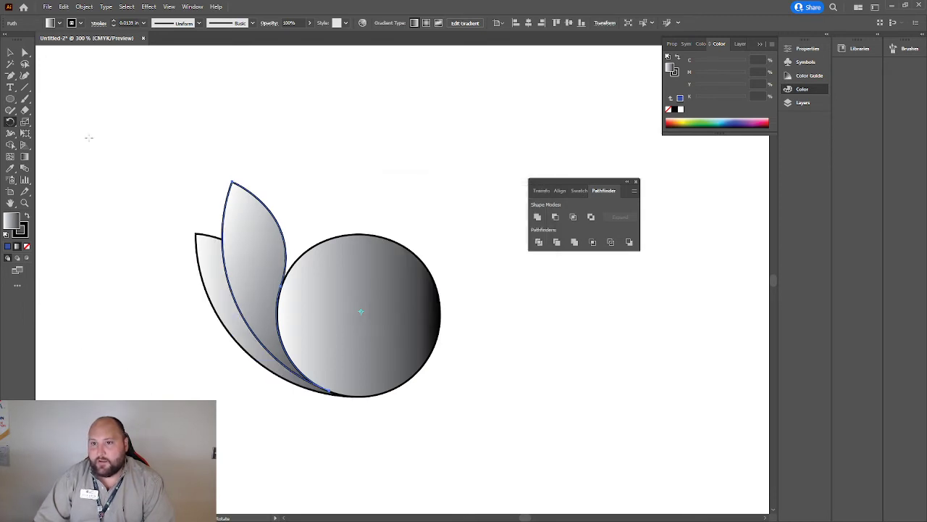
- Repeat the rotated leaf copy four more times clockwise over the circle's top, and deselect
key(ctrl+d)
key(ctrl+d)
key(ctrl+d)
key(ctrl+d)
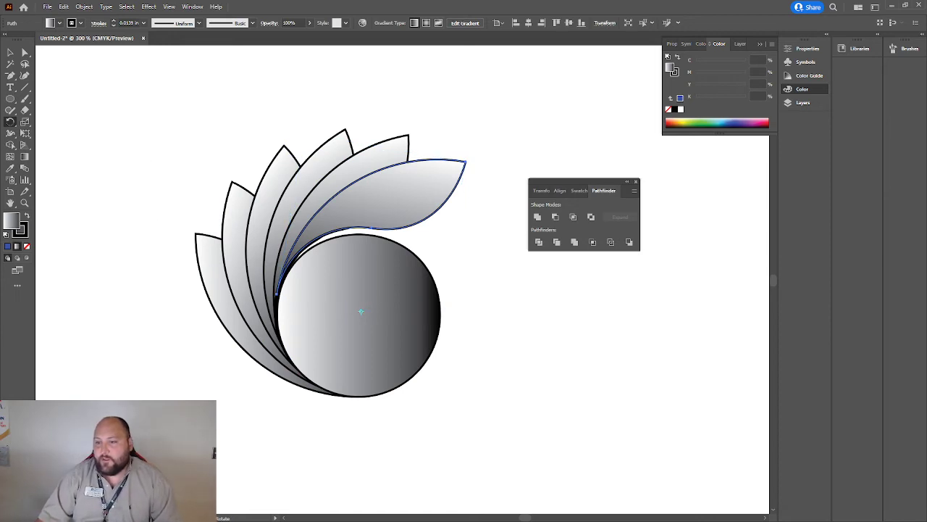
click(10, 52)
click(156, 168)
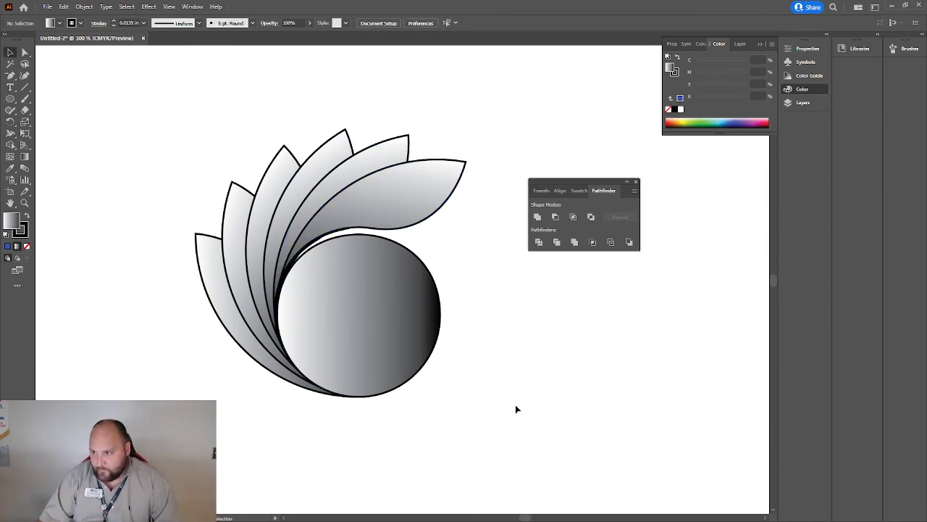
- Delete the circle inside the fan of leaves and move the Pathfinder panel clear of the artwork
click(395, 314)
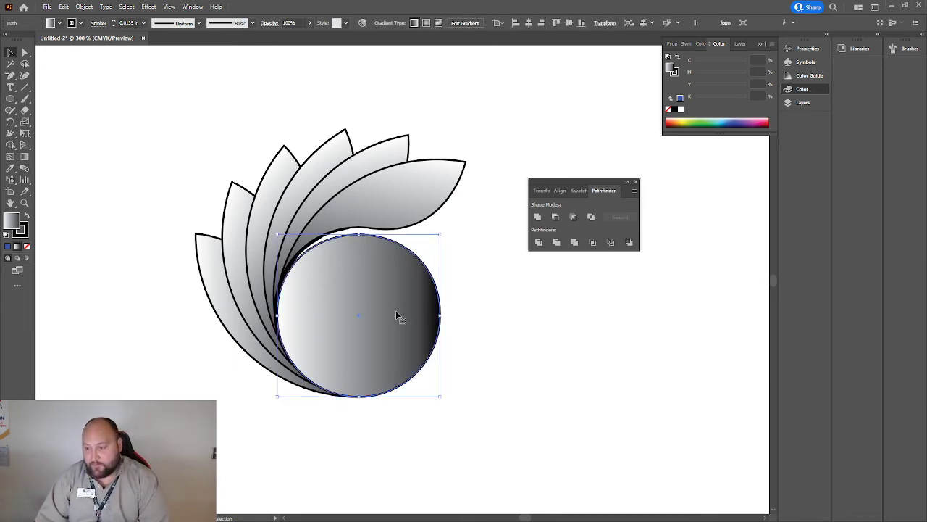
key(Delete)
drag(606, 182, 818, 185)
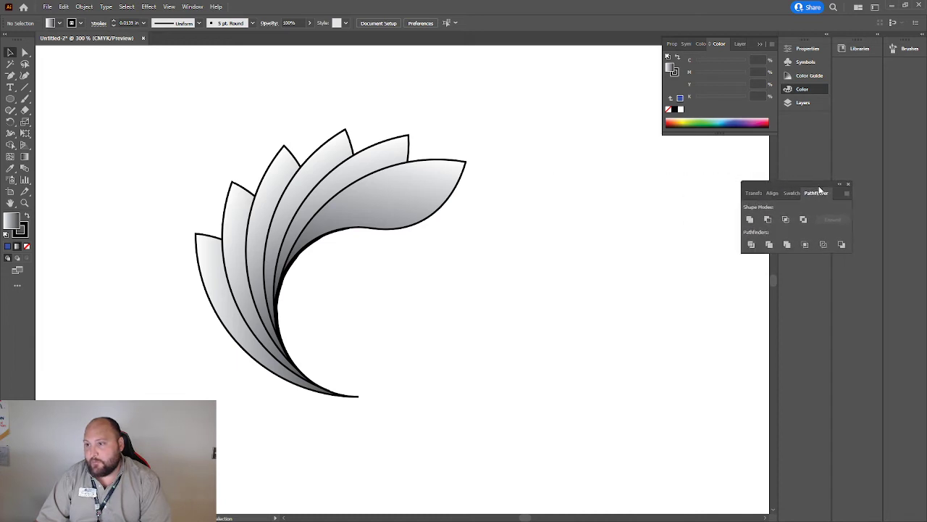
- Try splitting all the overlapping leaves with Pathfinder Divide, and undo the division
click(348, 213)
click(281, 202)
click(207, 331)
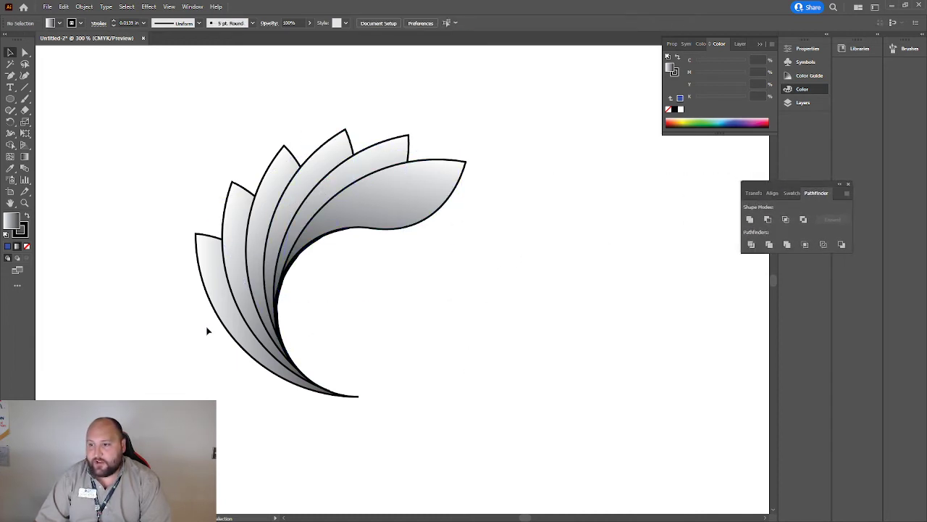
drag(496, 420, 147, 95)
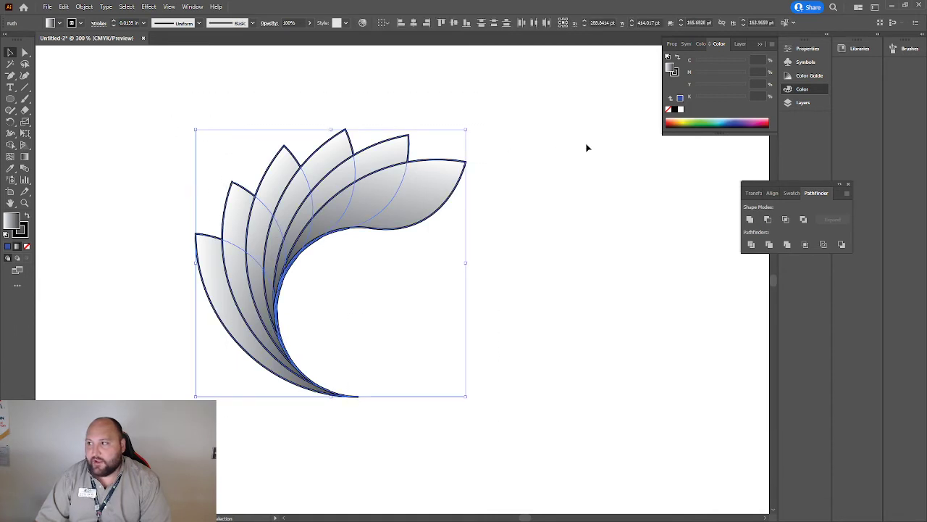
click(752, 246)
click(402, 288)
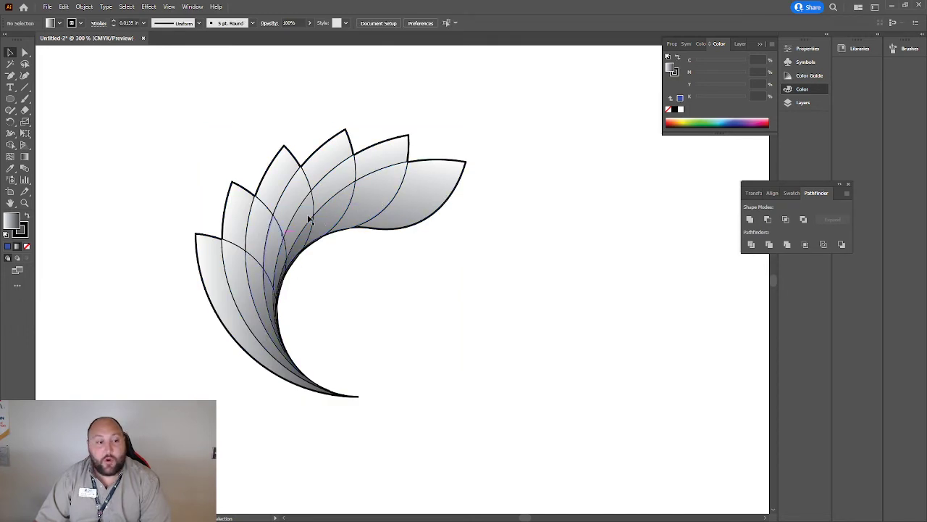
key(ctrl+a)
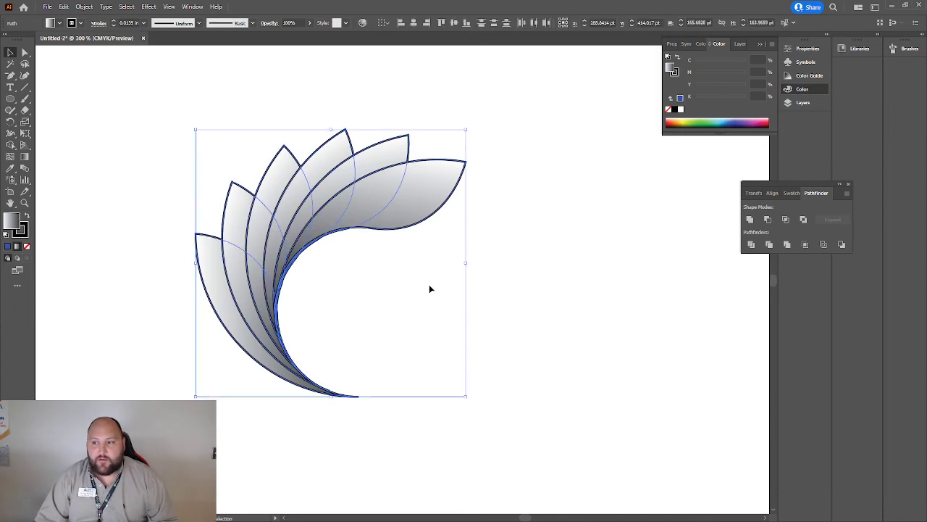
click(594, 299)
- Try replacing the rightmost leaf's gradient with a solid crimson fill
click(403, 201)
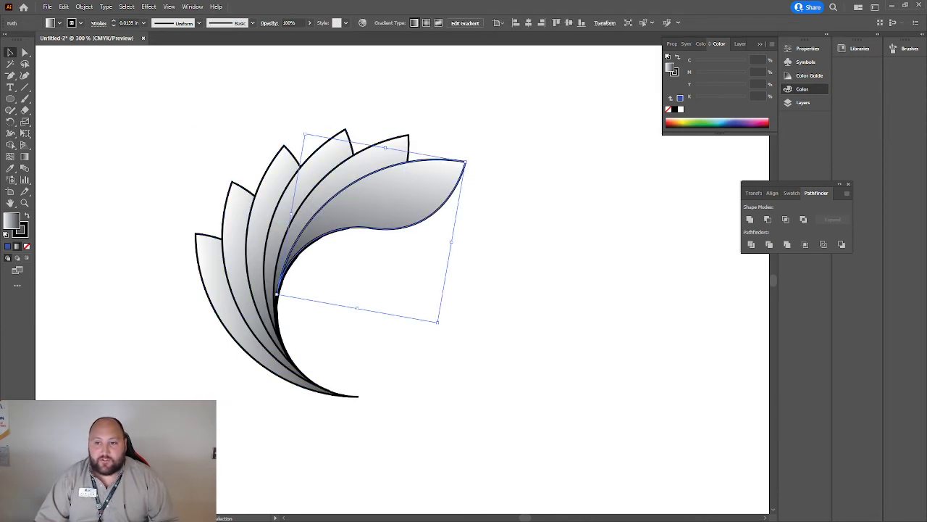
double_click(346, 216)
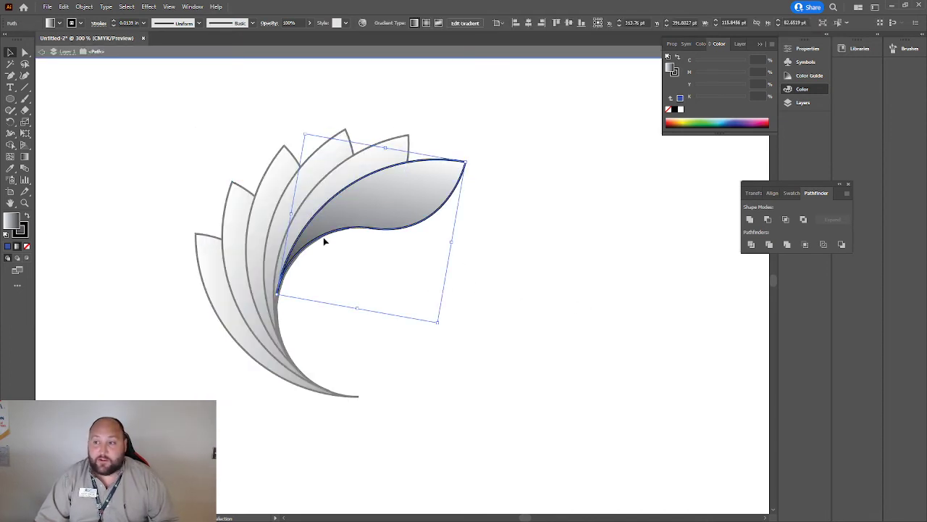
key(Escape)
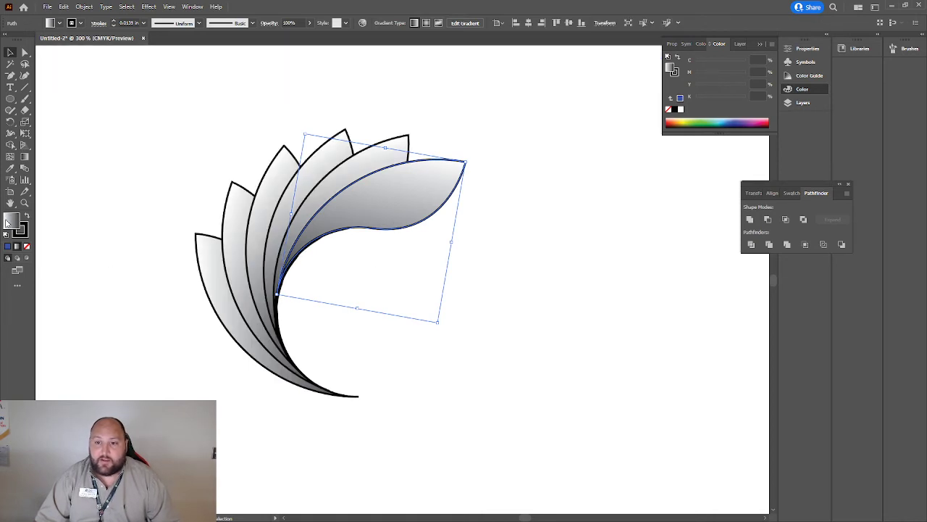
double_click(7, 221)
click(212, 139)
click(328, 134)
click(482, 248)
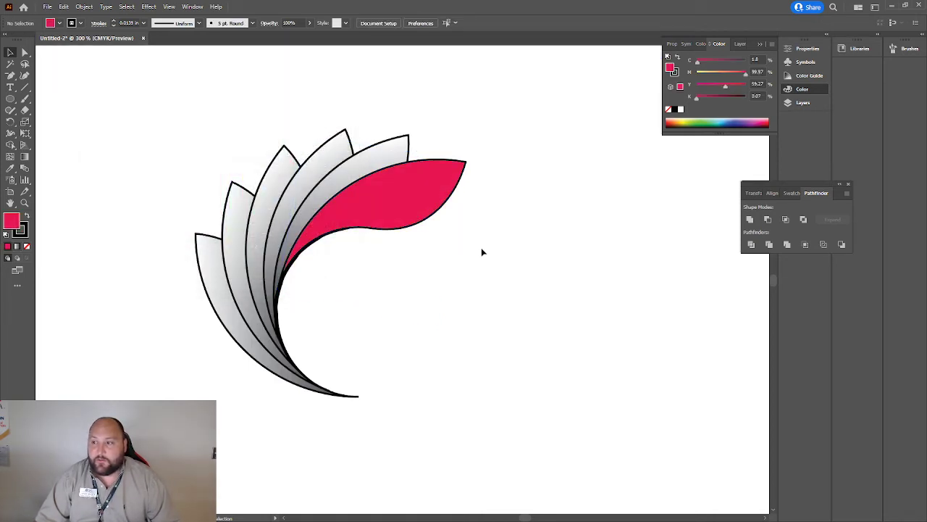
- Try filling the leaf behind the crimson one with black, and undo the black fill
click(297, 232)
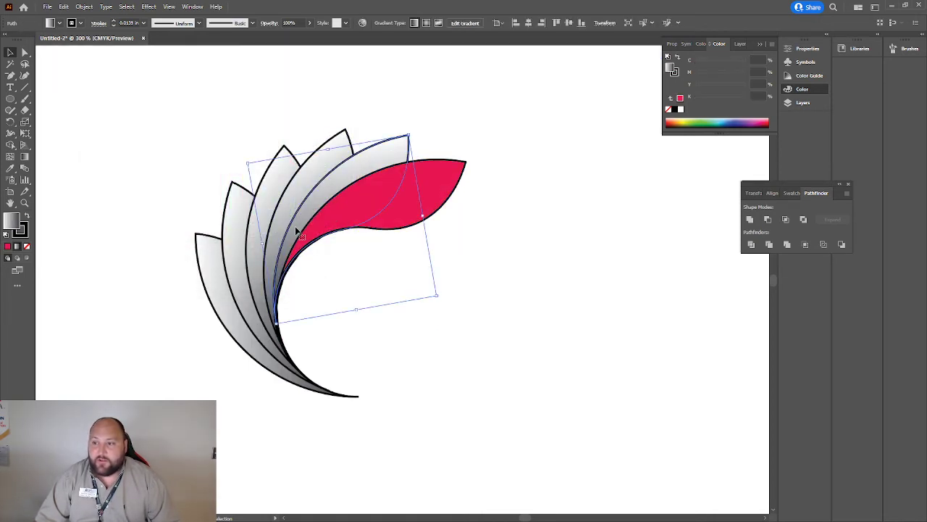
double_click(11, 222)
click(236, 175)
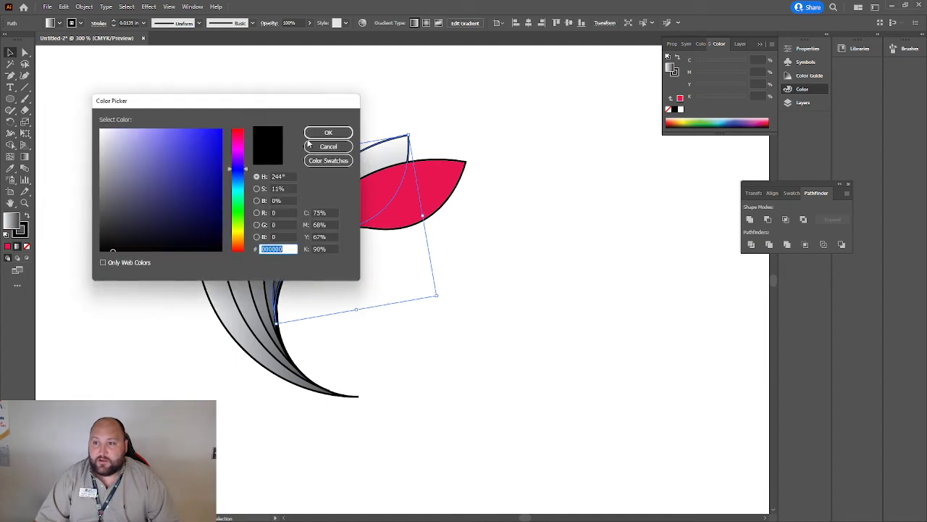
click(328, 133)
click(475, 355)
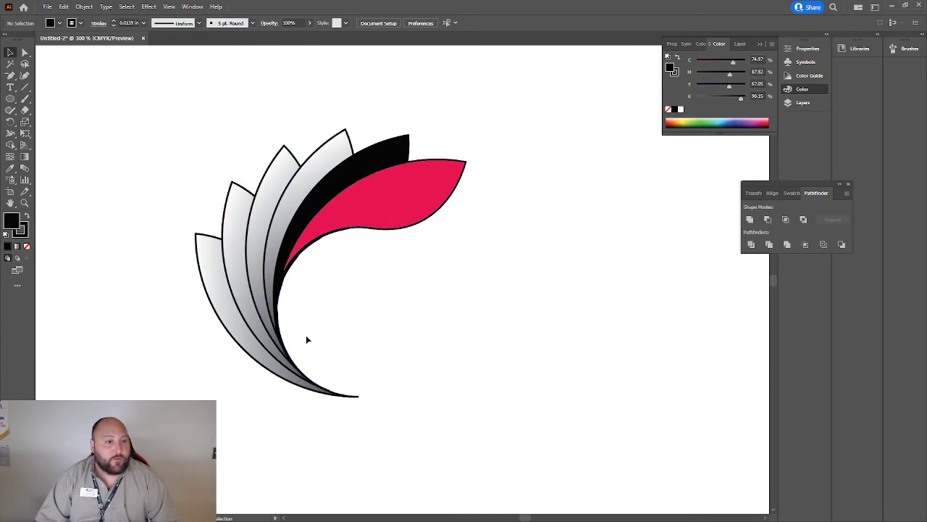
key(ctrl+z)
key(ctrl+z)
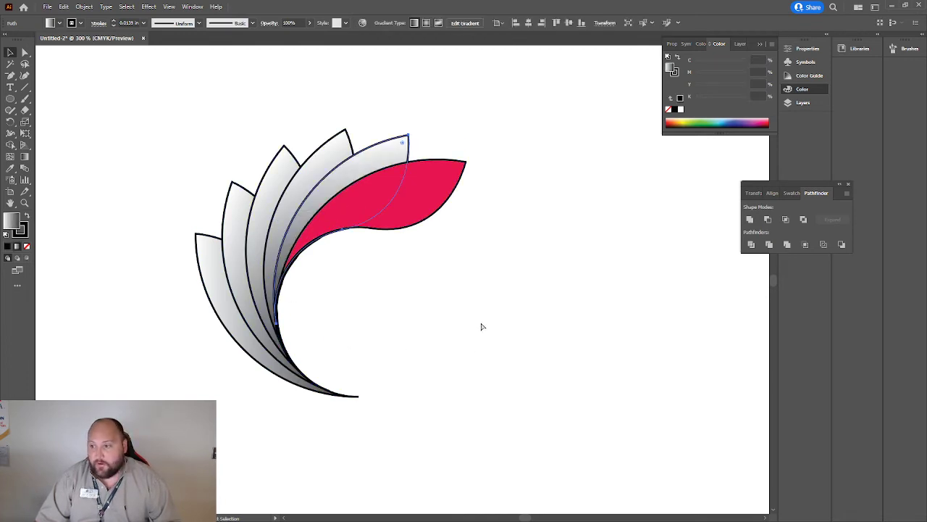
click(388, 259)
- Split all the overlapping leaves into separate pieces with Pathfinder Divide
drag(526, 439, 123, 75)
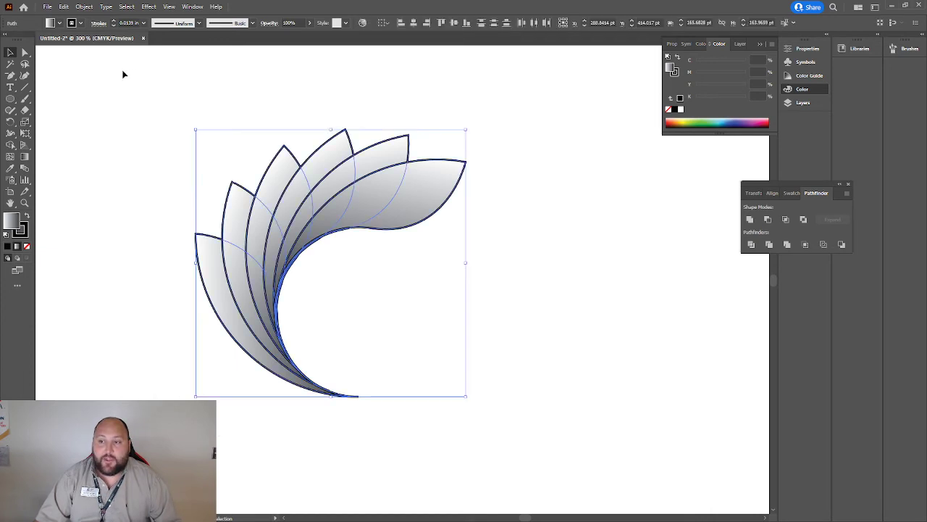
click(752, 245)
click(427, 259)
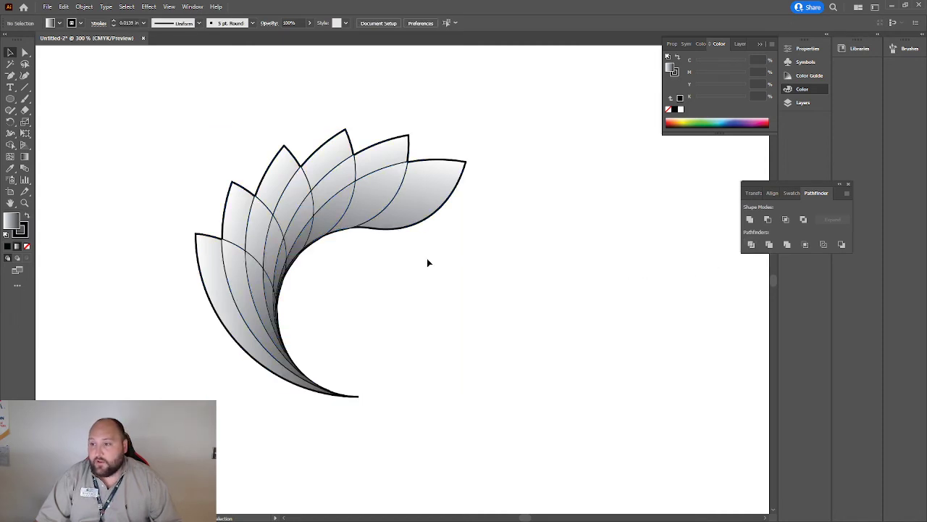
- Ungroup the divided leaf pieces so each can be selected individually, and deselect them
click(414, 213)
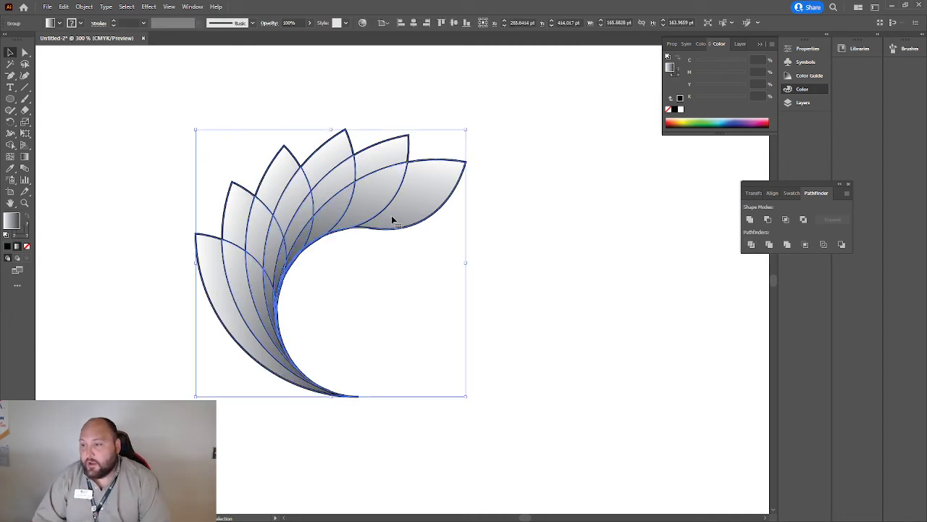
click(356, 223)
click(338, 210)
right_click(337, 210)
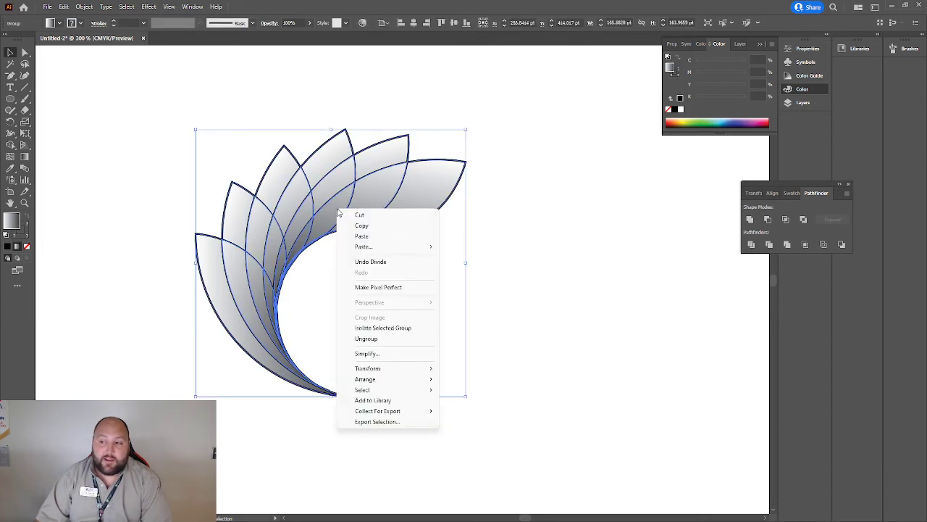
click(424, 339)
click(392, 258)
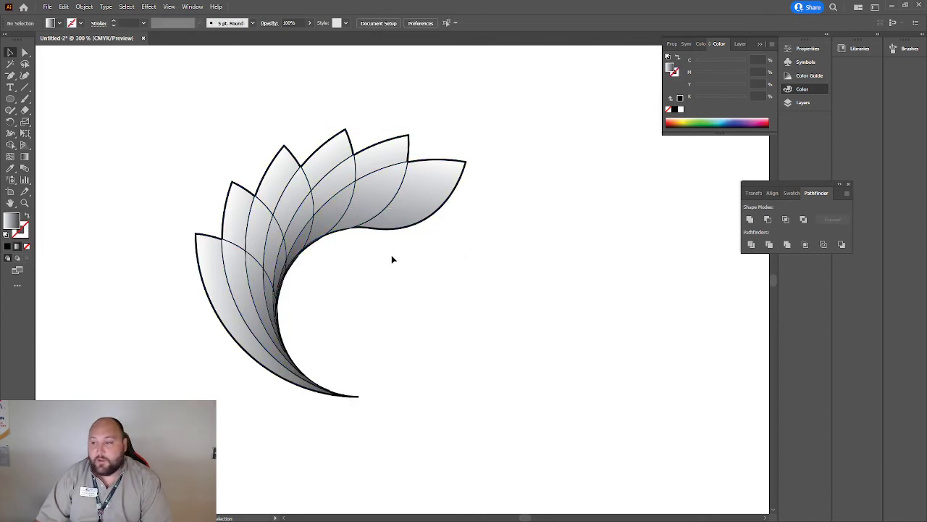
- Delete the overlap piece just inside the rightmost leaf's tip, above the inner curve
click(390, 205)
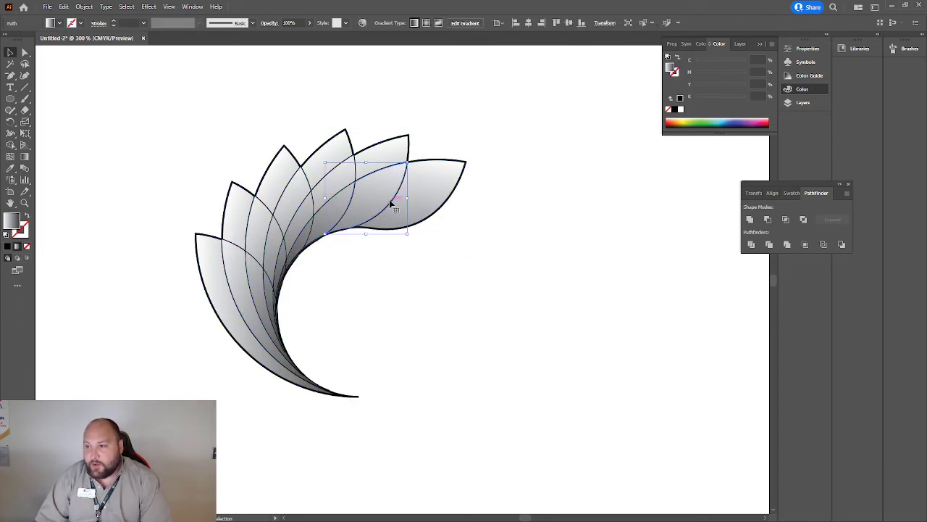
click(463, 272)
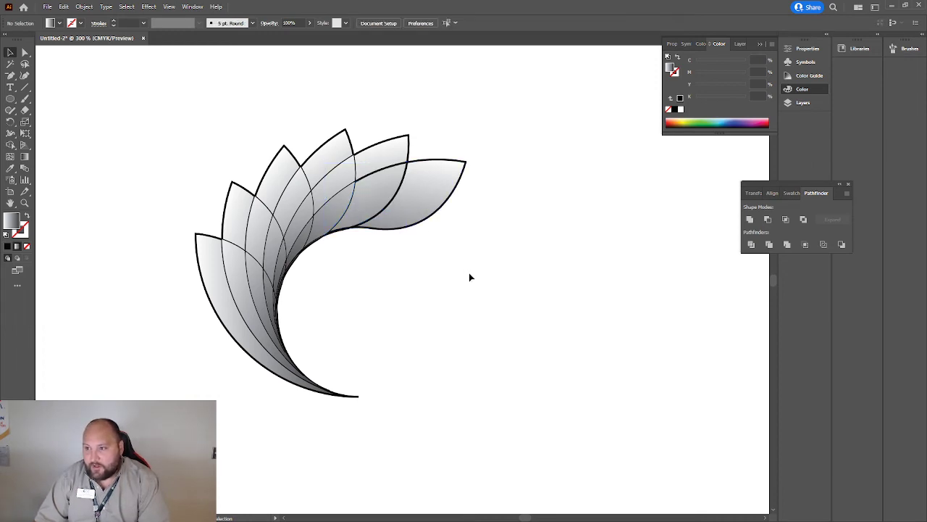
click(387, 194)
key(Delete)
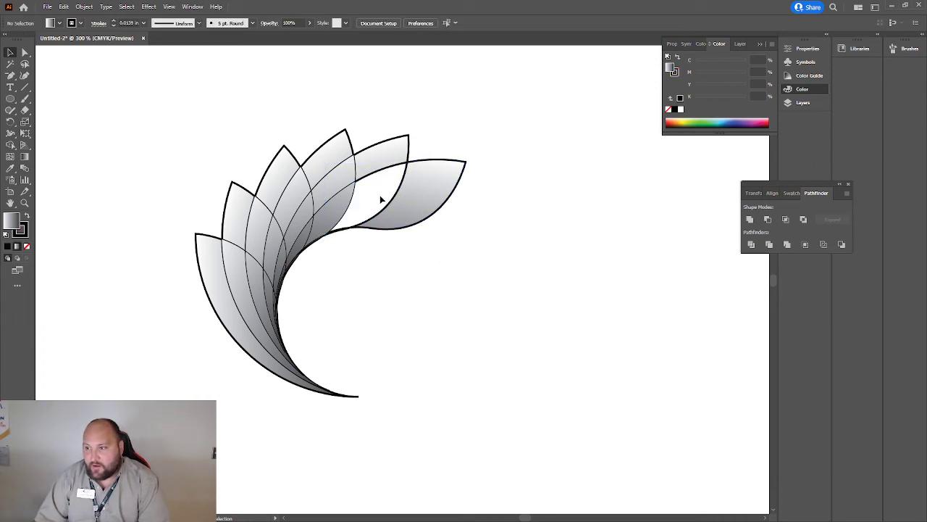
- Delete the narrow curved overlap piece near the middle of the fan, close to the inner curve
click(309, 210)
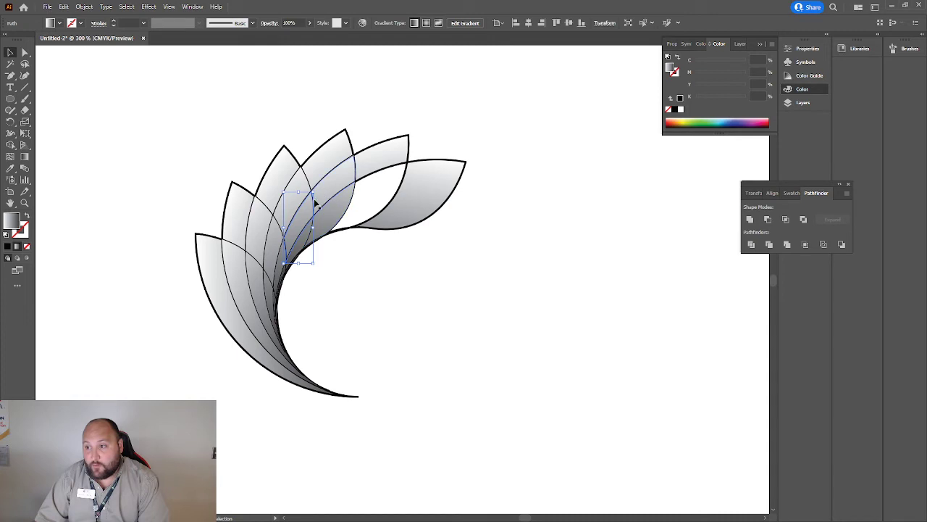
click(422, 286)
click(303, 218)
click(377, 300)
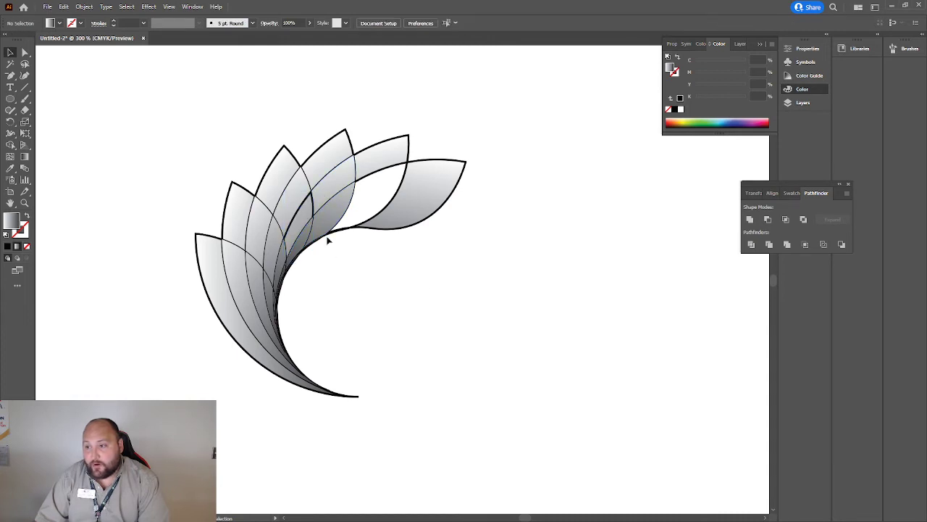
click(304, 216)
key(Delete)
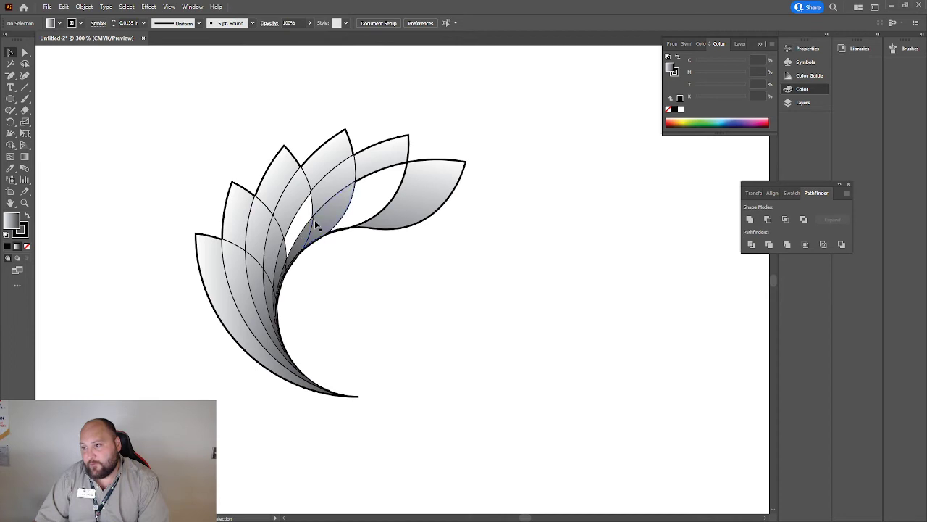
- Delete the long slender overlap piece on the inner side of the two lowest leaves
click(255, 268)
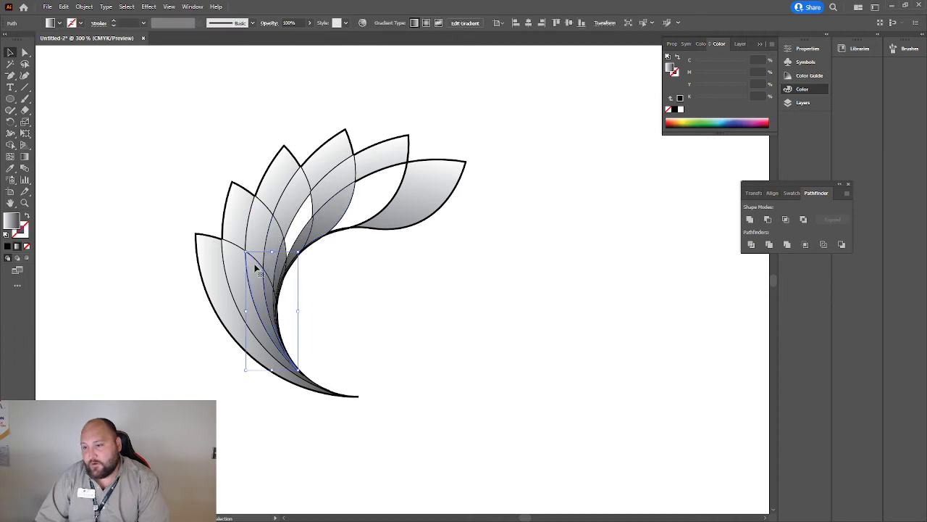
click(383, 271)
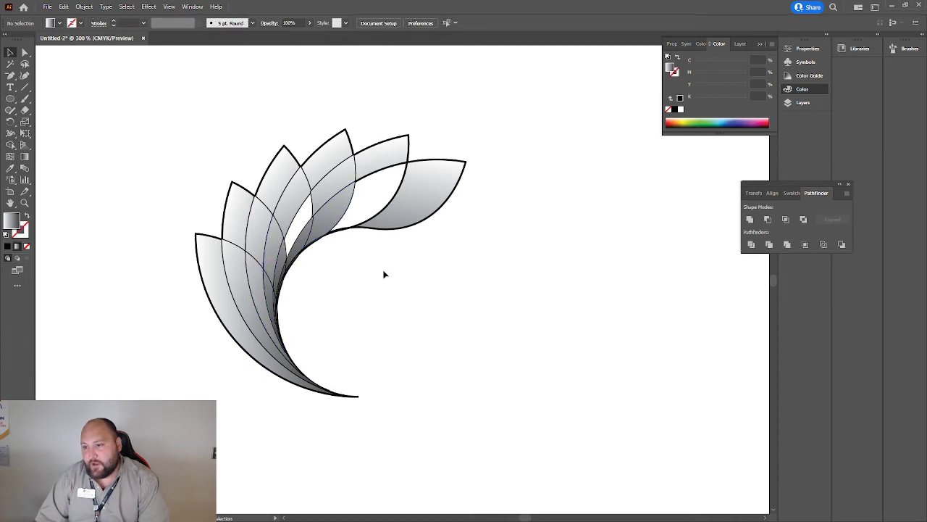
click(253, 276)
key(Delete)
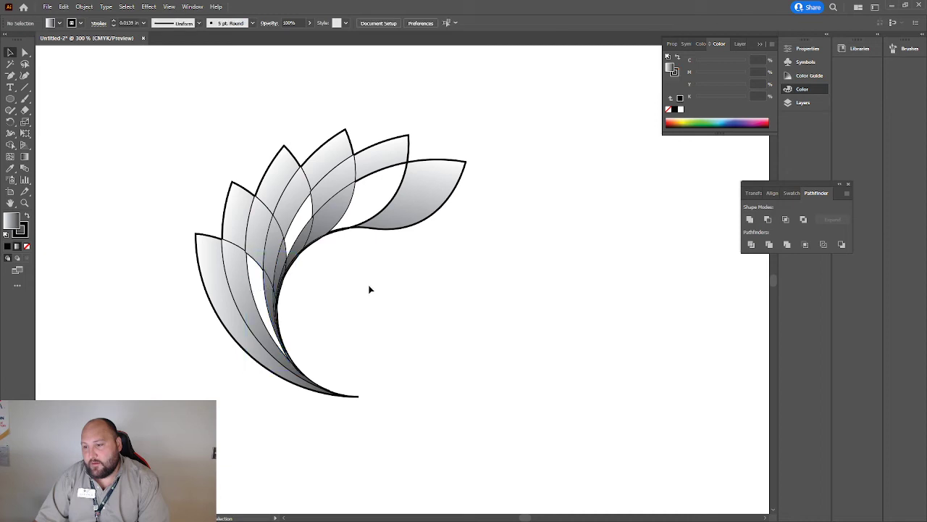
- Try deleting the outer piece of the leftmost leaf, undo the deletion, and deselect
click(226, 304)
key(Delete)
key(ctrl+z)
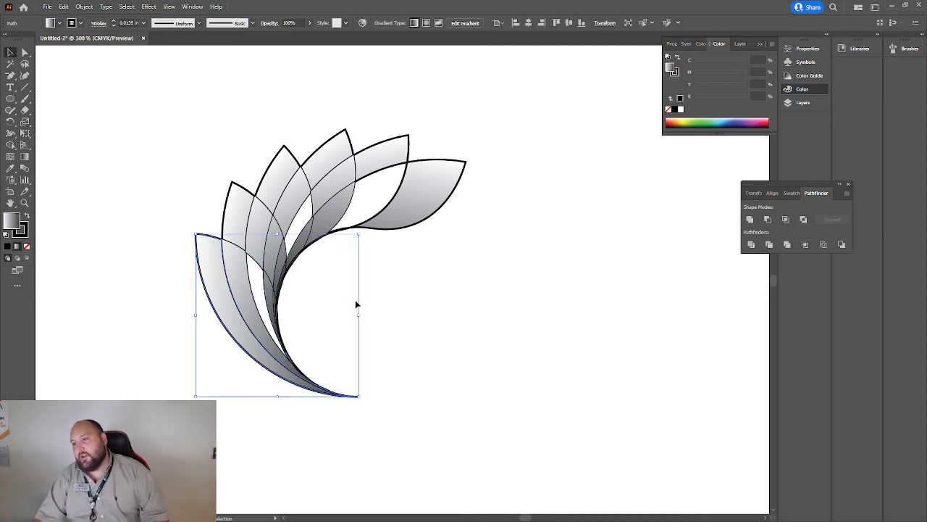
click(447, 336)
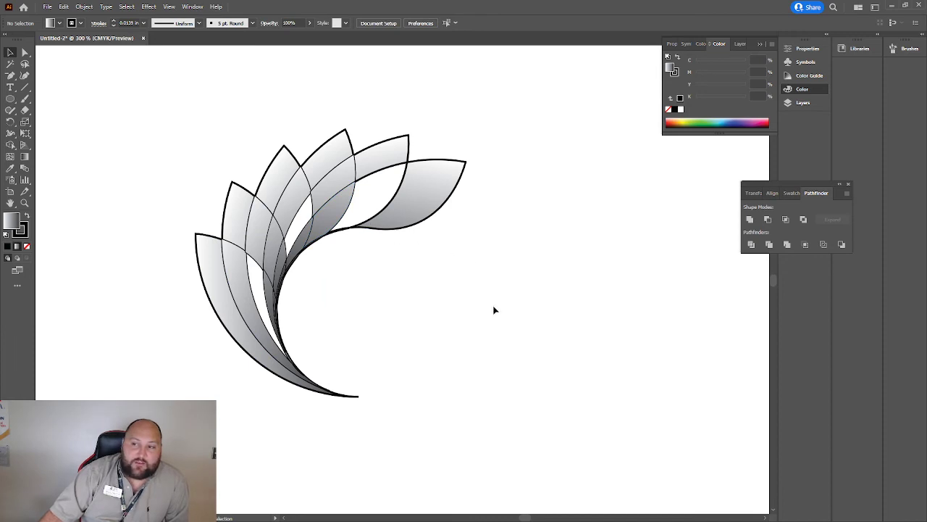
- Fill the tip piece of the rightmost leaf with solid blue 001EF4
click(439, 208)
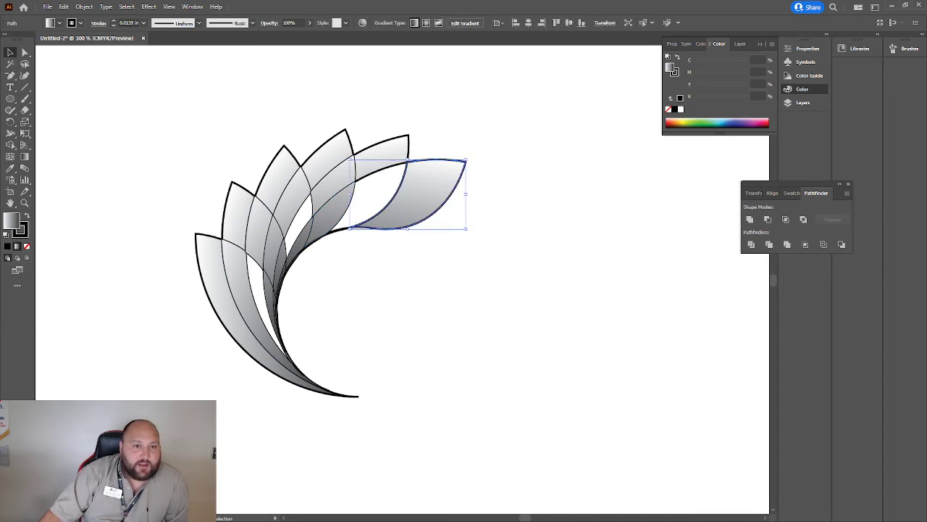
double_click(11, 221)
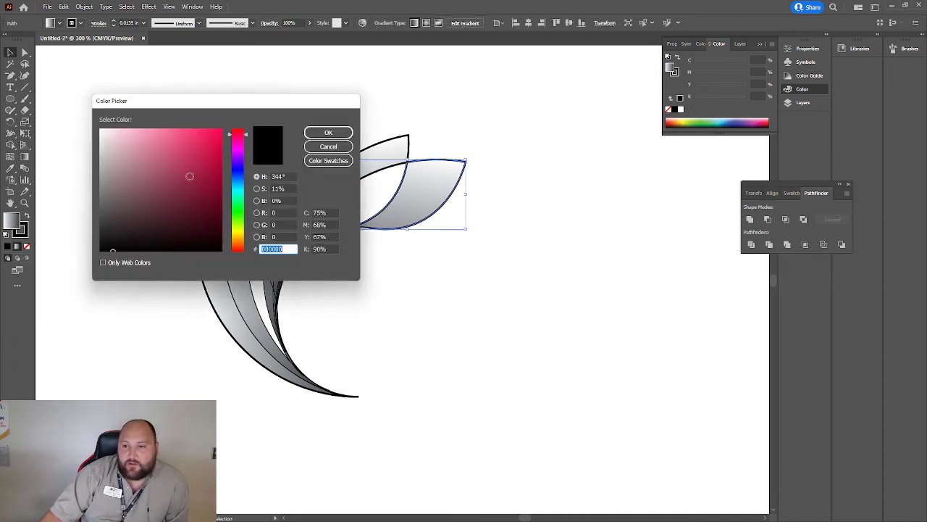
click(240, 171)
click(220, 133)
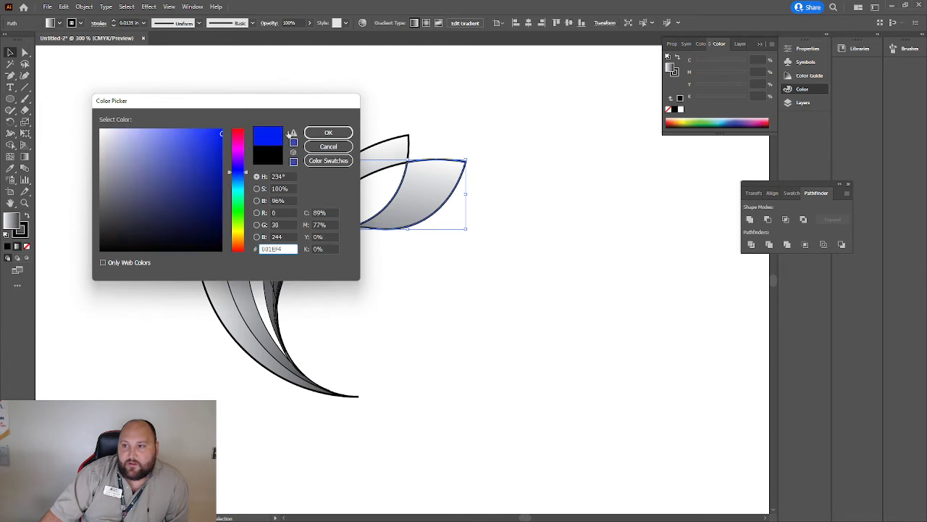
click(328, 133)
double_click(391, 149)
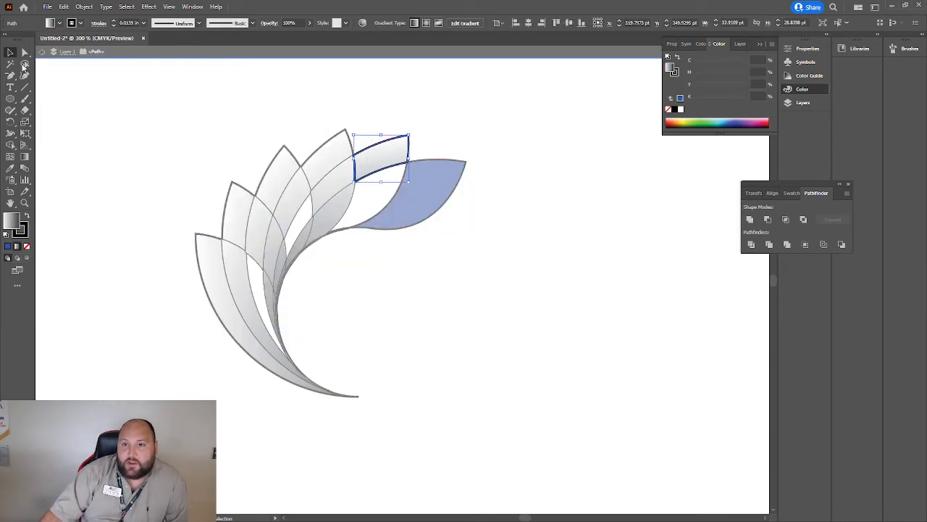
double_click(167, 164)
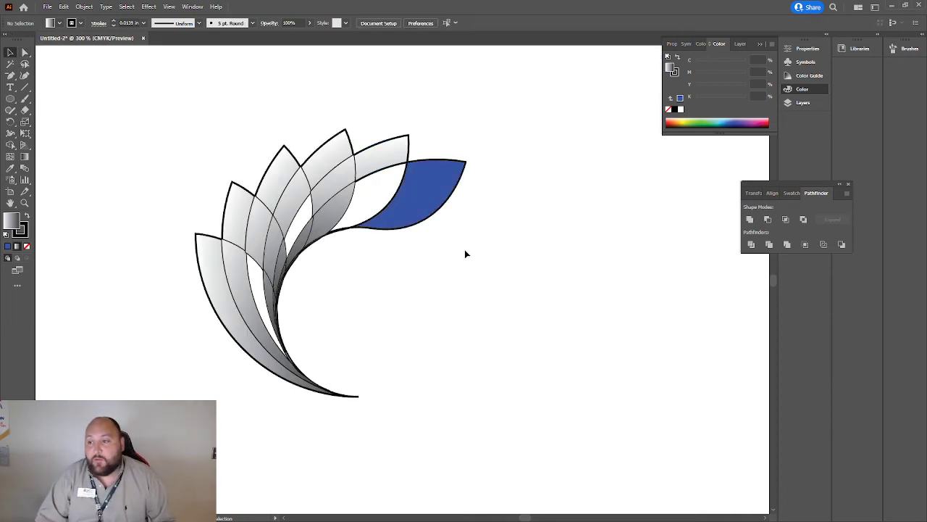
- Unite the tip piece of the second leaf from the right with its adjoining inner piece
click(373, 176)
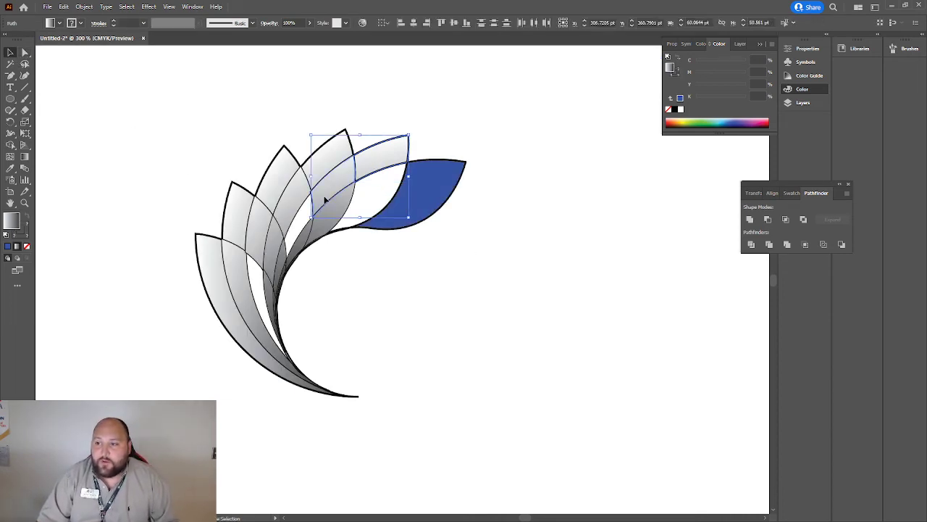
click(750, 219)
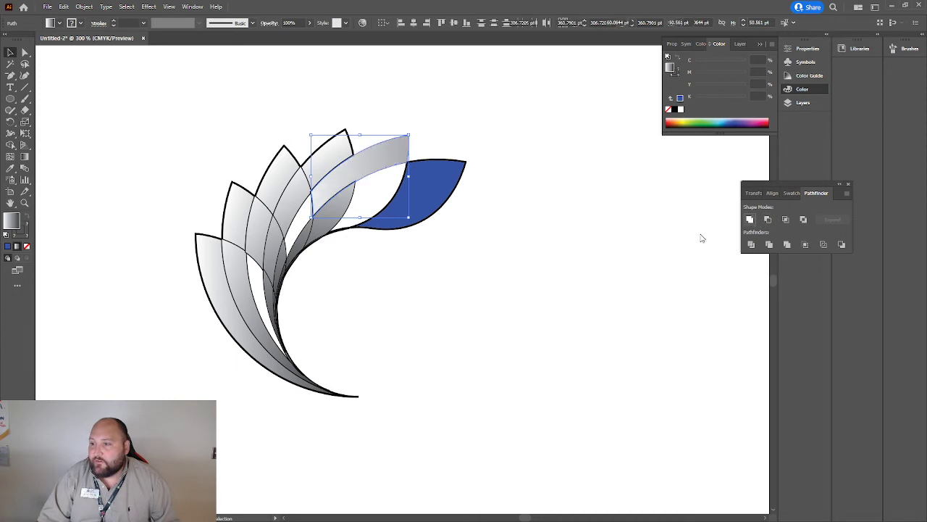
click(701, 237)
- Unite the adjoining dark slivers along the fan's inner curve into one shape, and deselect
click(281, 259)
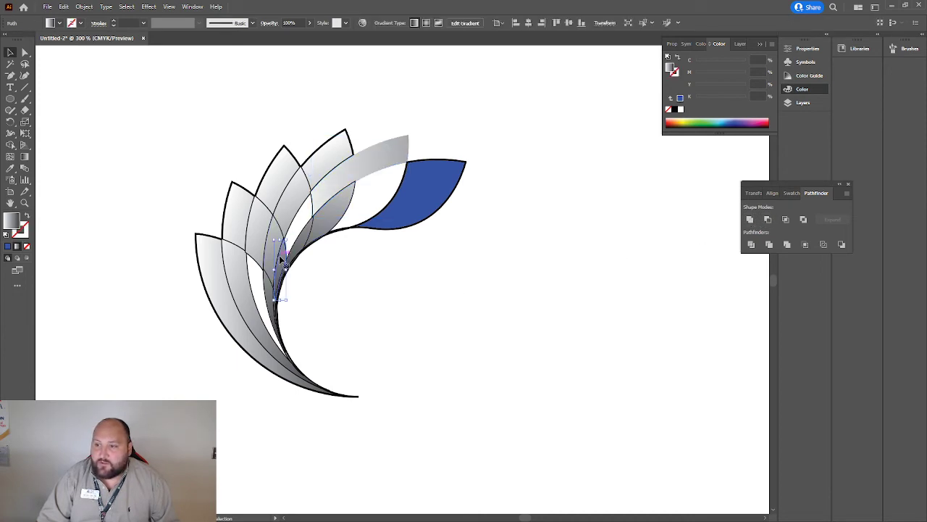
scroll(285, 321, up, 1)
scroll(284, 326, up, 2)
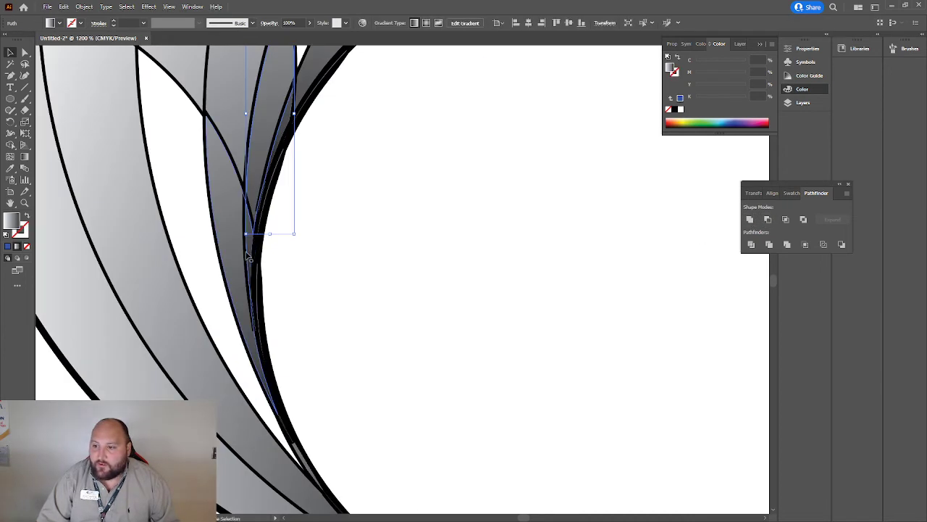
click(750, 219)
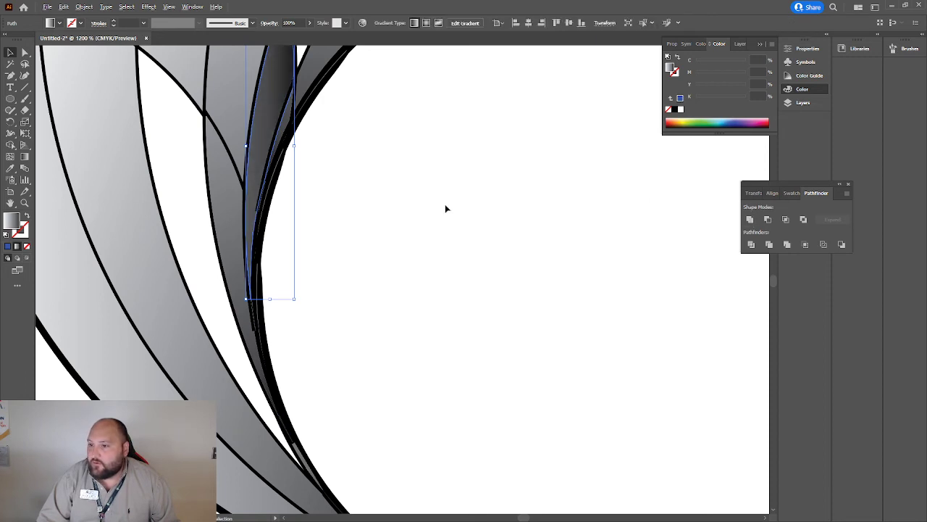
scroll(447, 207, down, 2)
click(447, 208)
scroll(416, 174, down, 2)
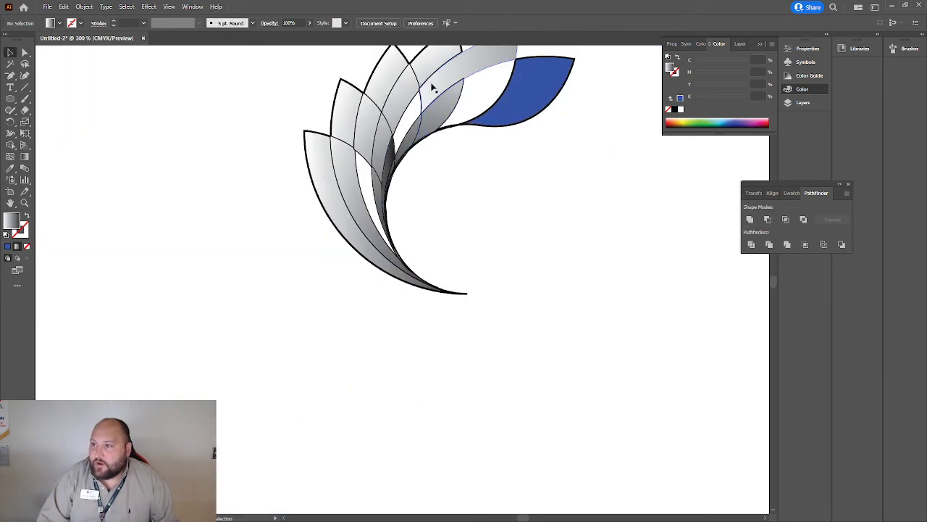
- Fill the united pieces of the second leaf from the right with solid crimson, C 0, M 98.18, Y 57.73, K 0, and deselect
click(429, 86)
click(391, 150)
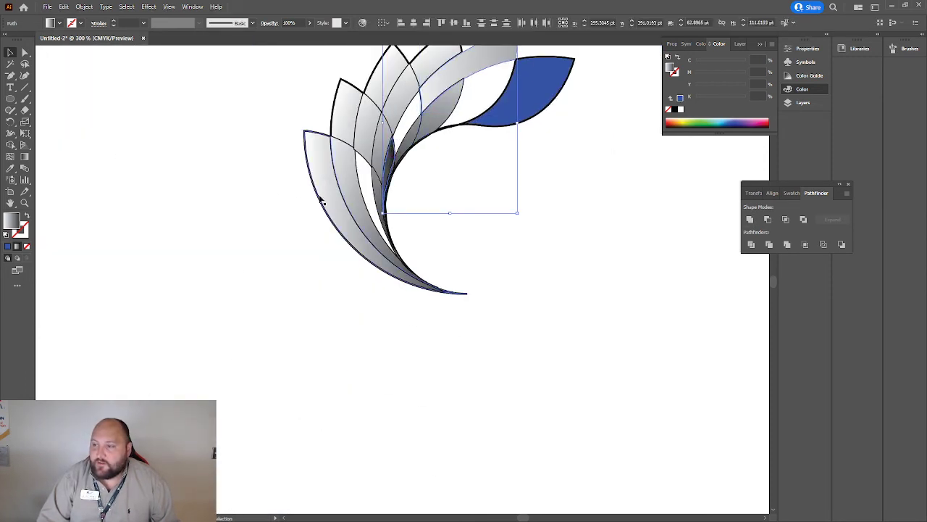
double_click(12, 222)
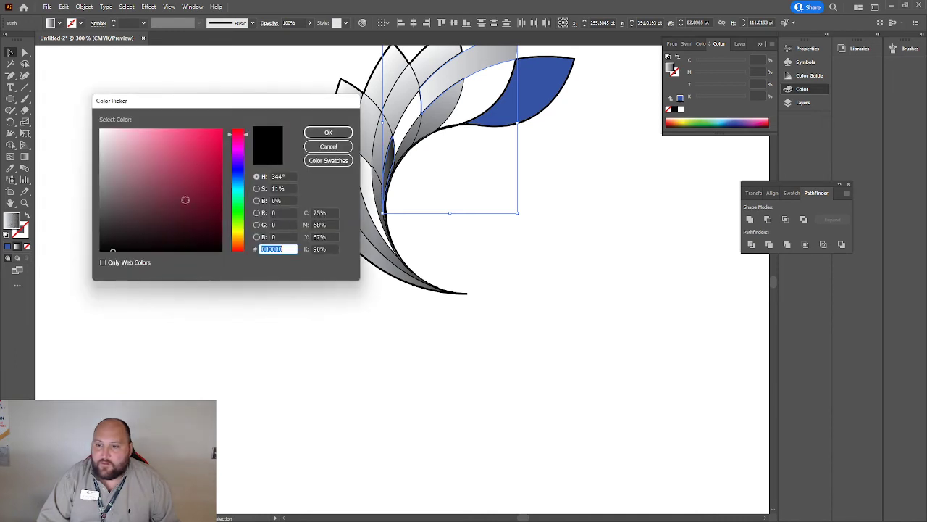
drag(186, 201, 223, 124)
click(323, 134)
click(535, 215)
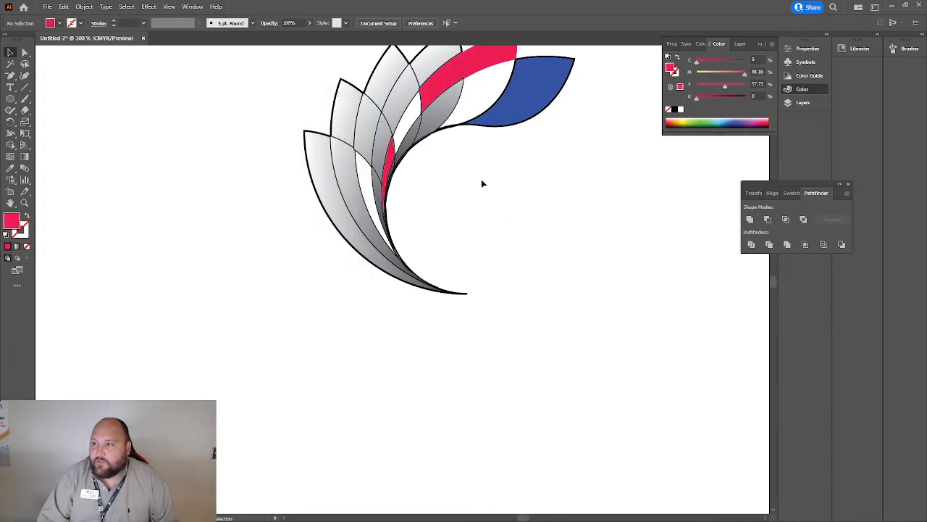
- Undo the recent fills, unions and deletions until all six leaves have their gradient pieces again, and deselect
scroll(435, 125, down, 1)
scroll(434, 121, up, 2)
scroll(462, 152, down, 2)
scroll(462, 149, down, 1)
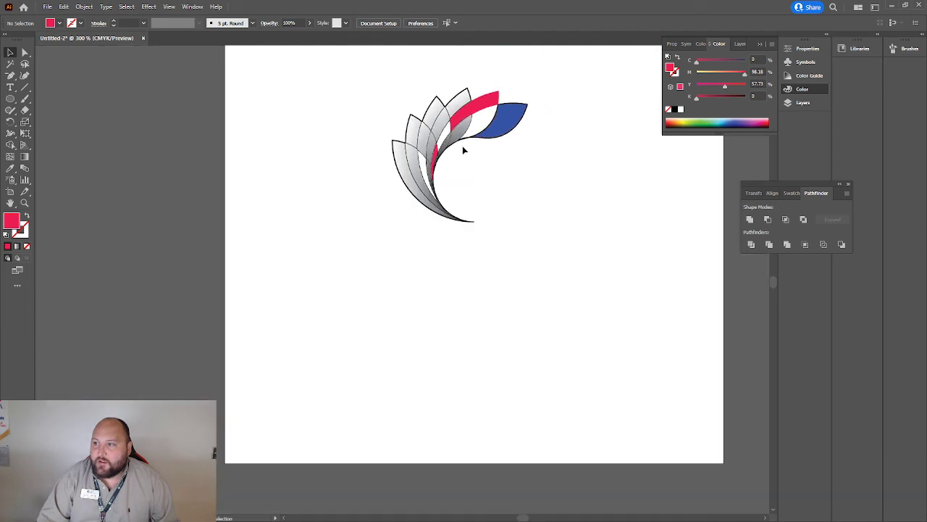
drag(460, 149, 363, 251)
scroll(363, 251, up, 2)
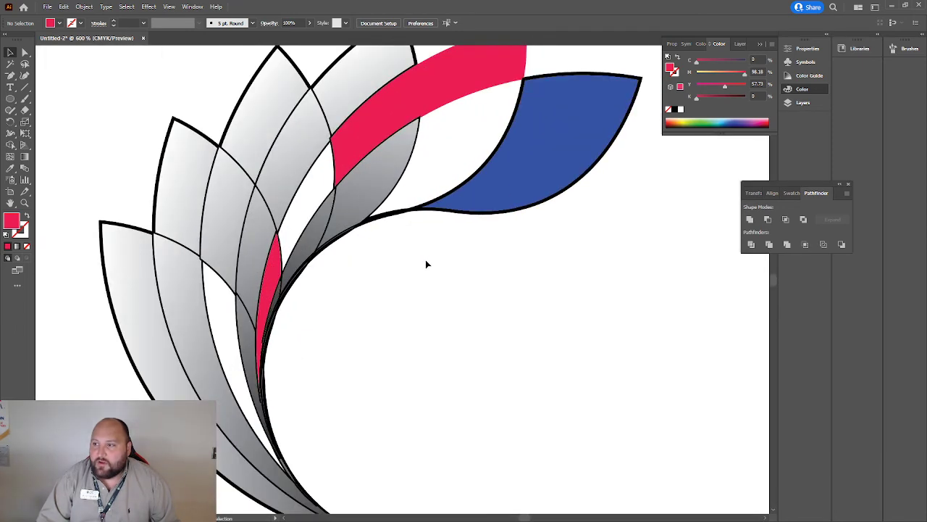
scroll(427, 264, down, 1)
key(ctrl+z)
key(ctrl+z)
key(ctrl+z)
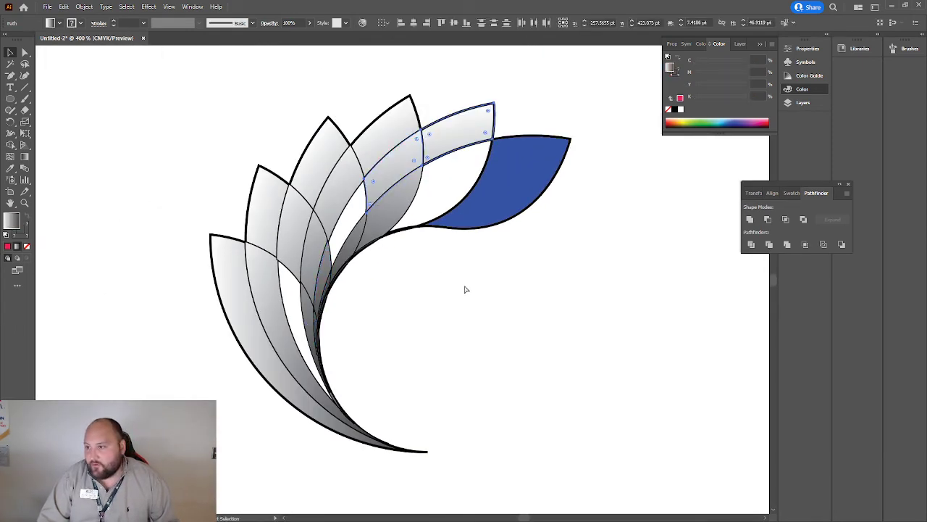
key(ctrl+z)
key(ctrl+z)
key(ctrl+z)
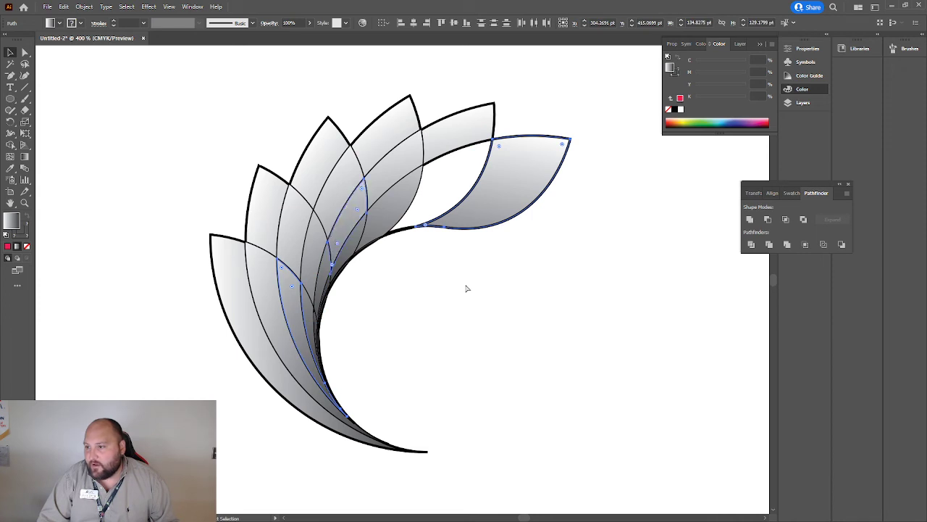
click(468, 285)
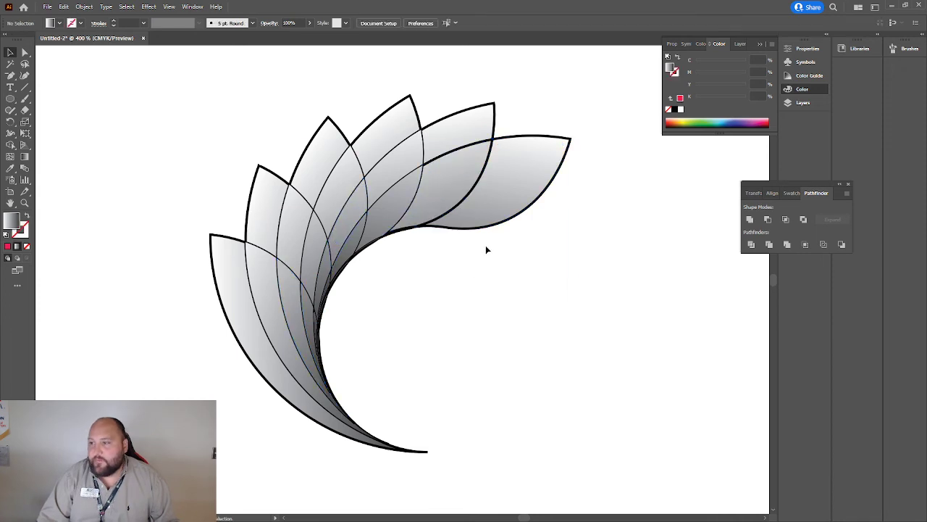
- Unite the pieces of the rightmost leaf into one shape and fill it with the last-used solid crimson
click(483, 207)
shift+click(376, 234)
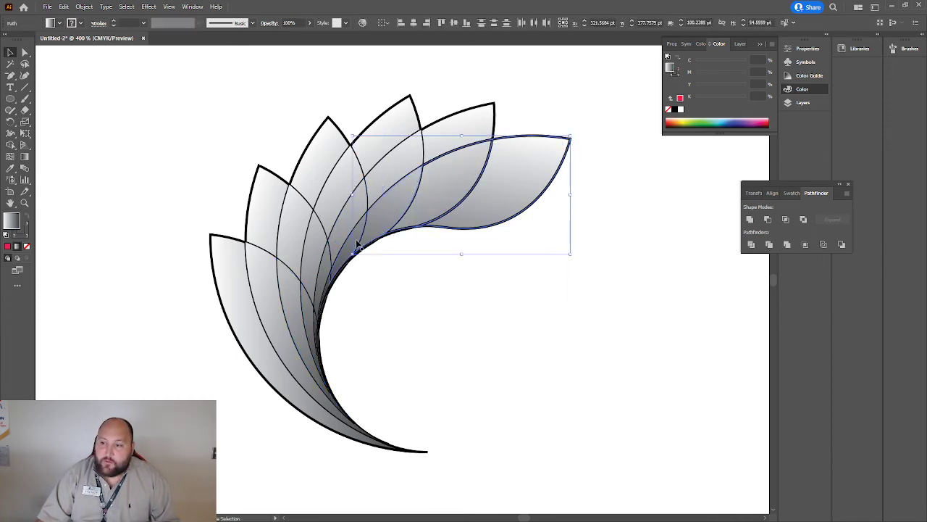
shift+click(330, 284)
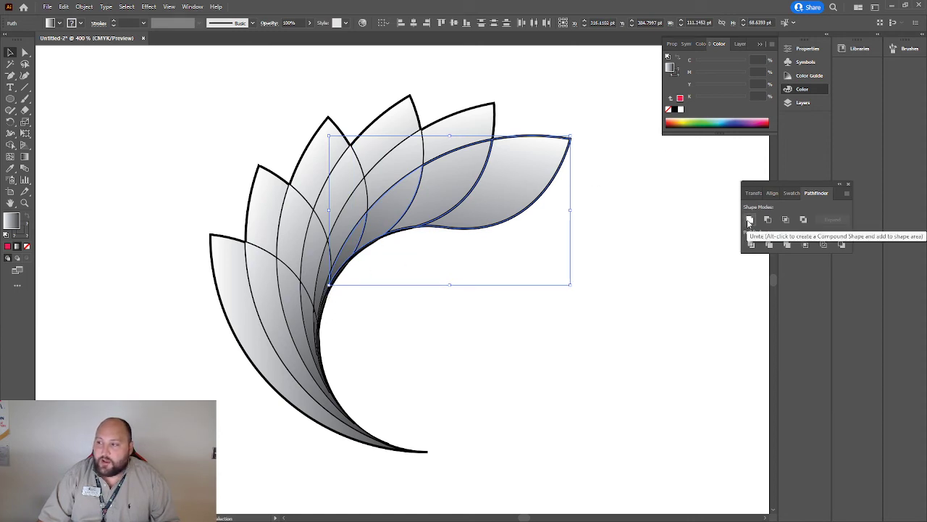
click(749, 221)
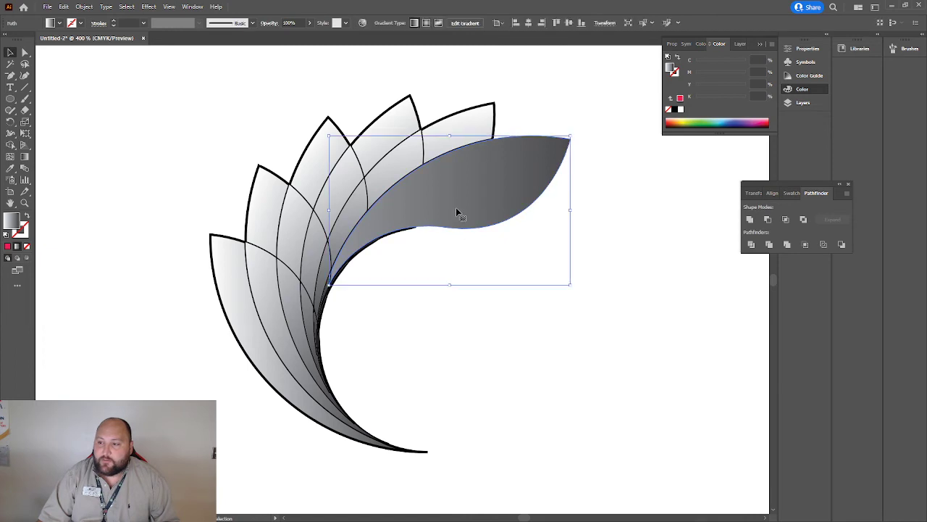
click(7, 246)
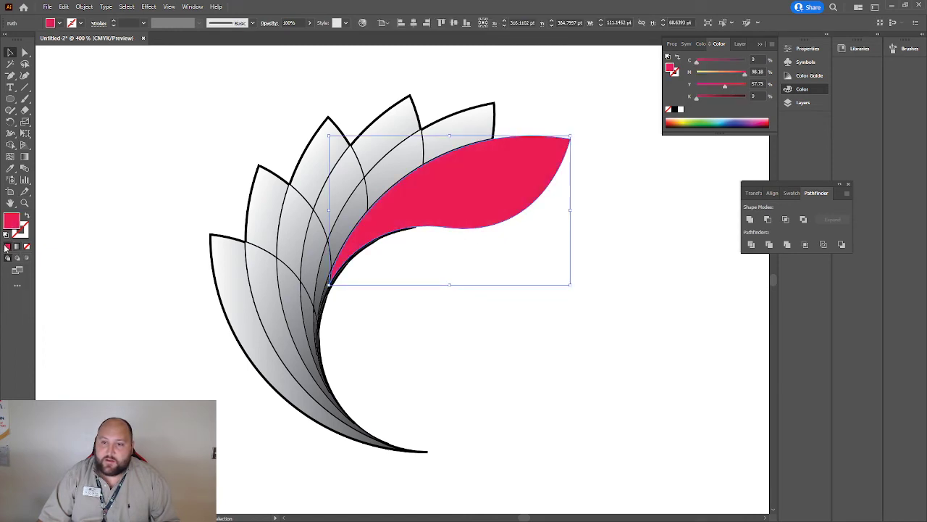
click(431, 317)
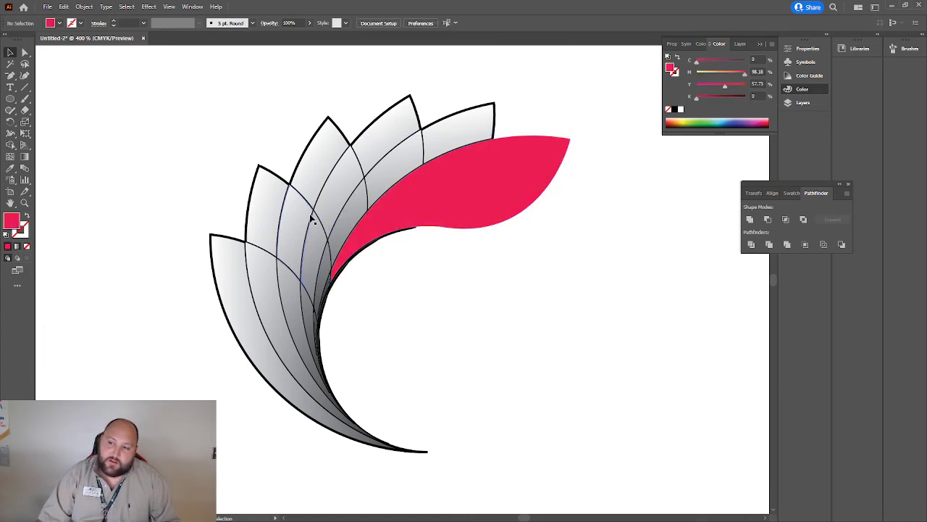
- Unite the pieces of the third leaf from the right into one shape, and deselect
click(319, 160)
click(389, 149)
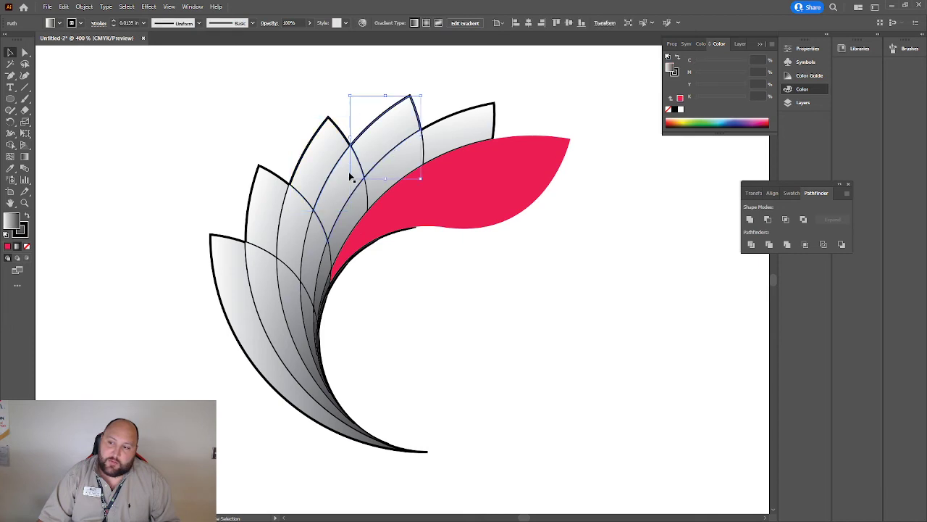
shift+click(315, 299)
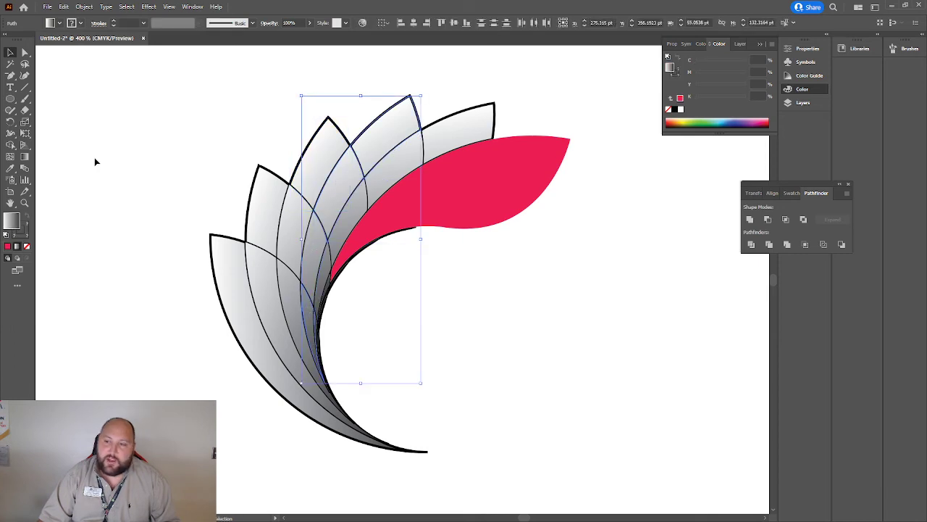
click(746, 220)
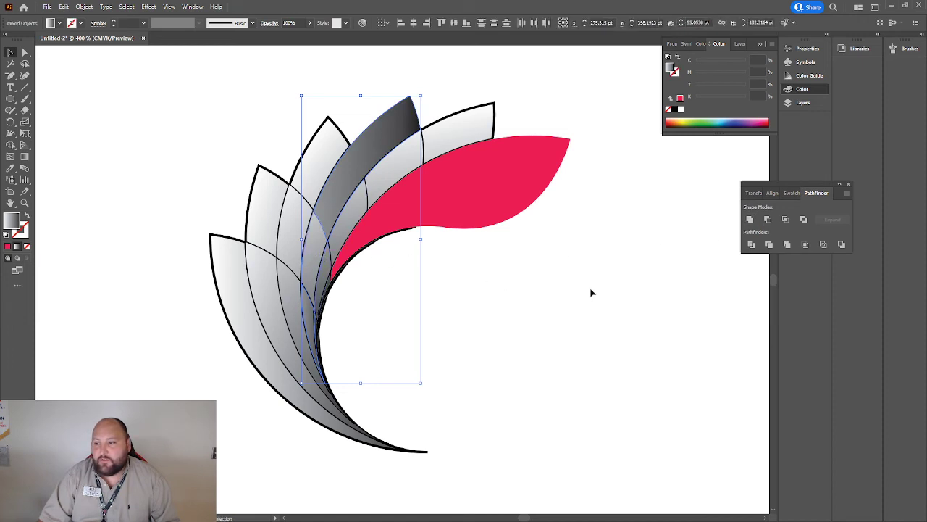
click(604, 301)
click(326, 215)
click(750, 221)
click(557, 281)
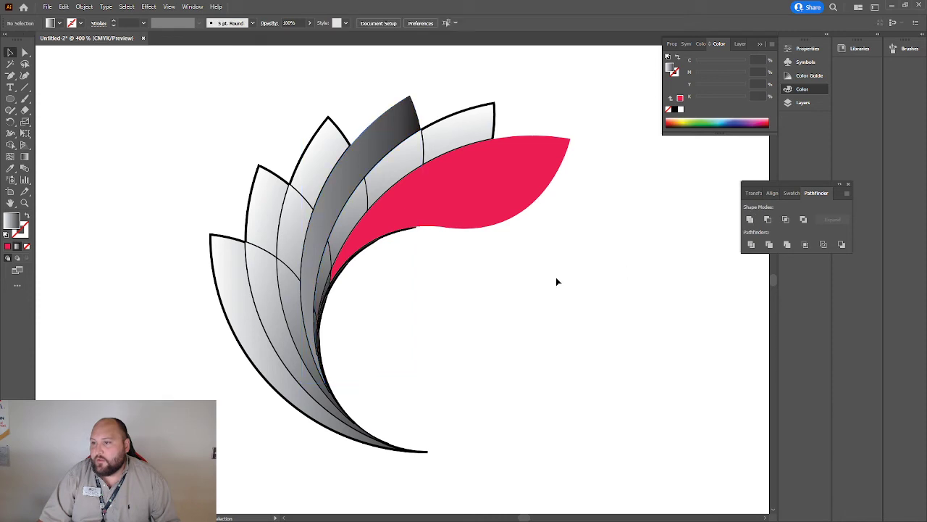
- Fill the united third leaf from the right with solid blue 0000F4, and deselect
click(342, 177)
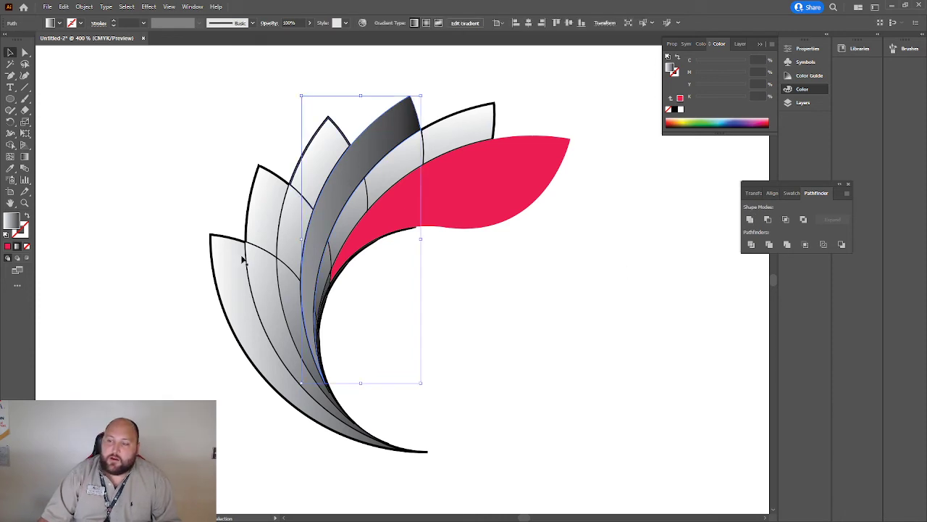
double_click(11, 222)
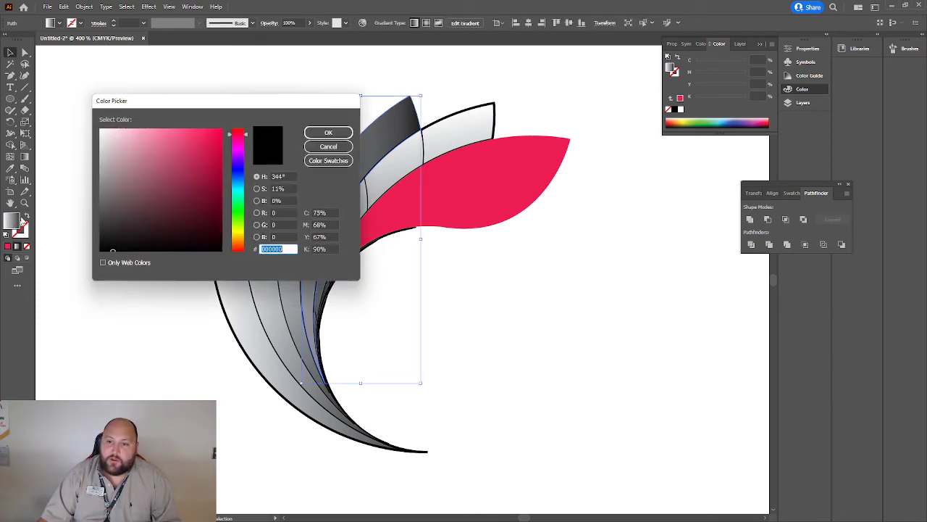
click(236, 168)
drag(194, 145, 234, 134)
click(328, 132)
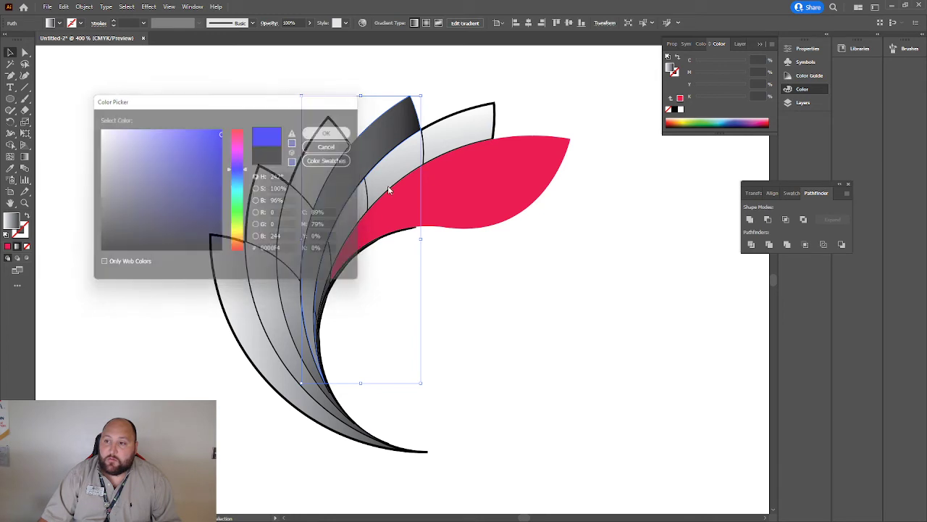
click(445, 388)
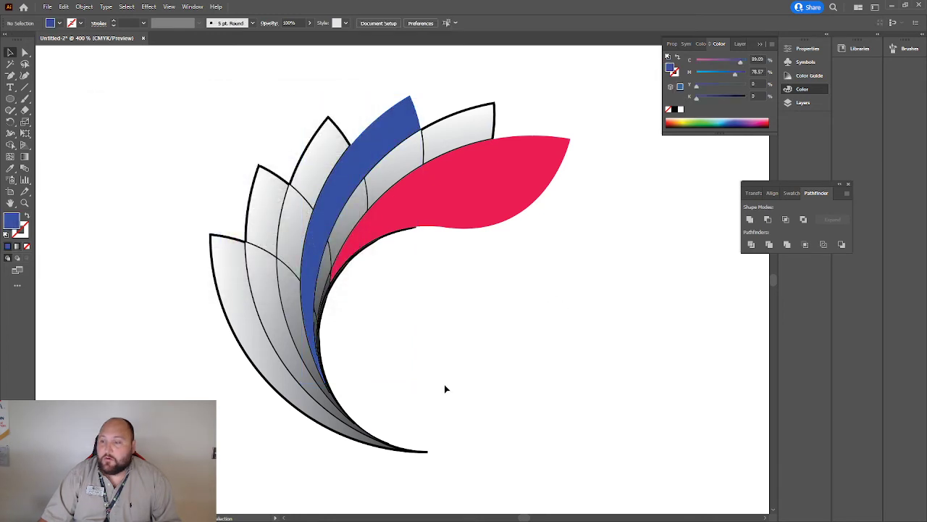
- Unite the tip piece of the second leaf from the left with its adjoining inner piece, and deselect
click(274, 255)
shift+click(268, 274)
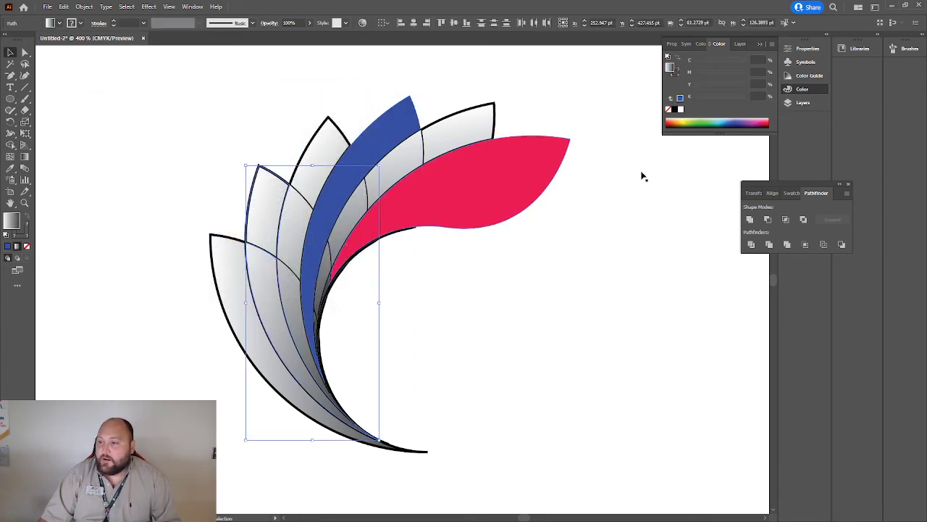
click(751, 220)
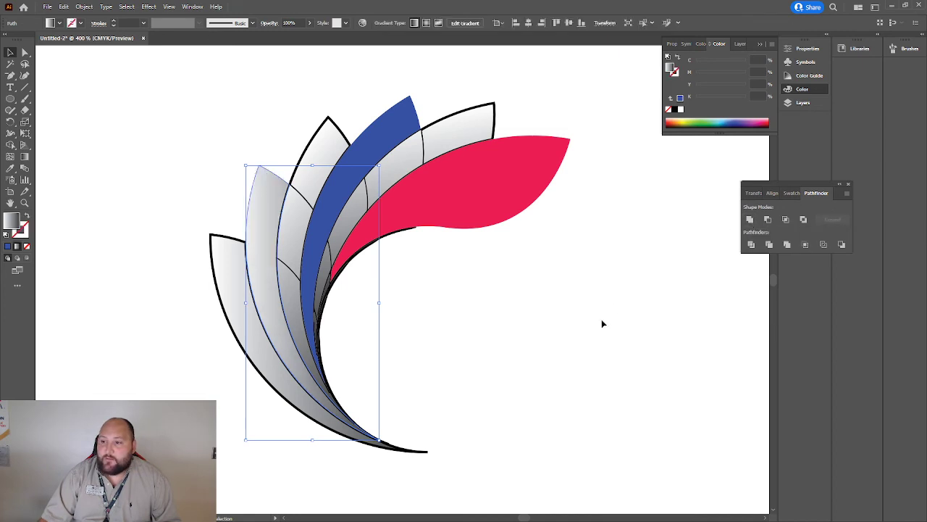
click(602, 323)
- Fill the united second leaf from the left with solid green 00E869, and deselect
click(262, 220)
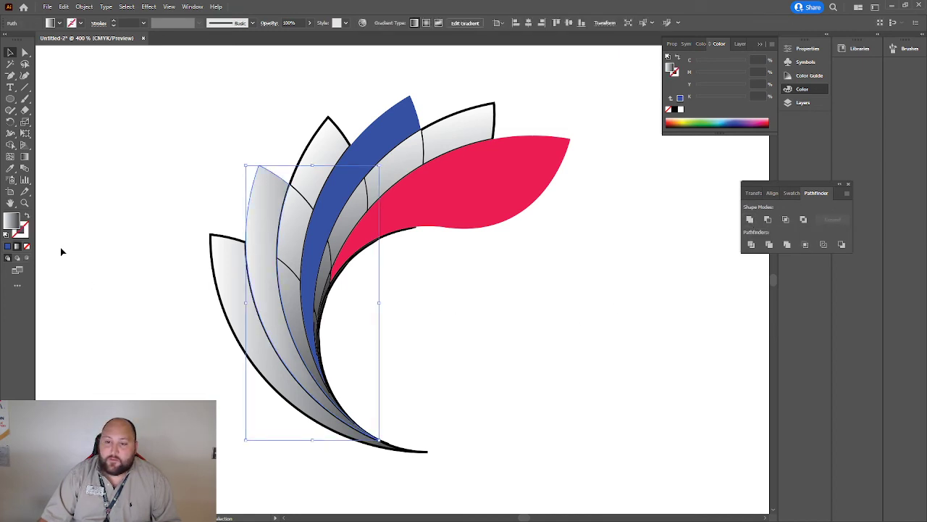
double_click(12, 222)
click(240, 202)
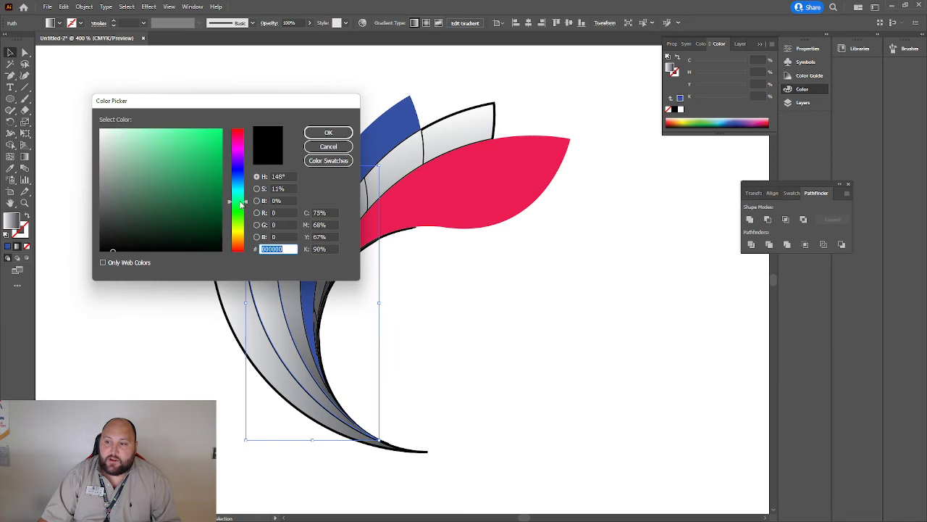
click(210, 148)
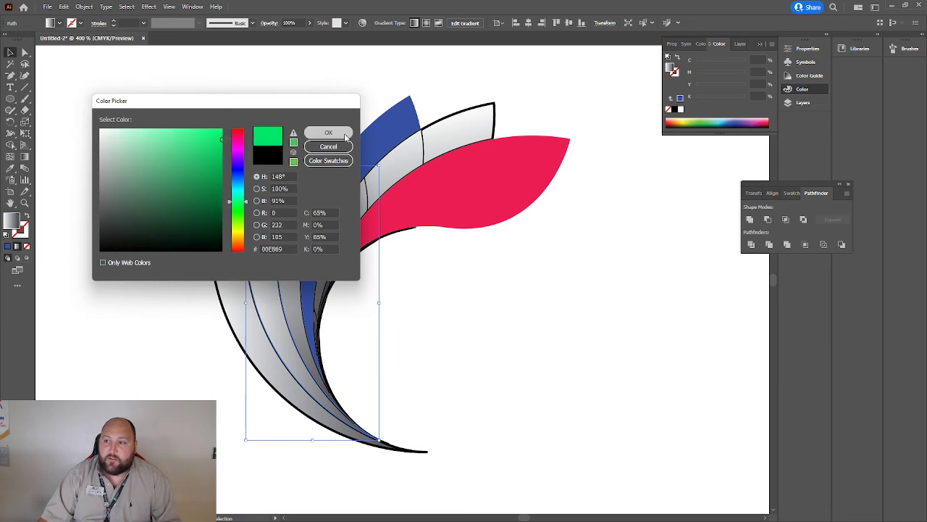
click(329, 132)
click(605, 340)
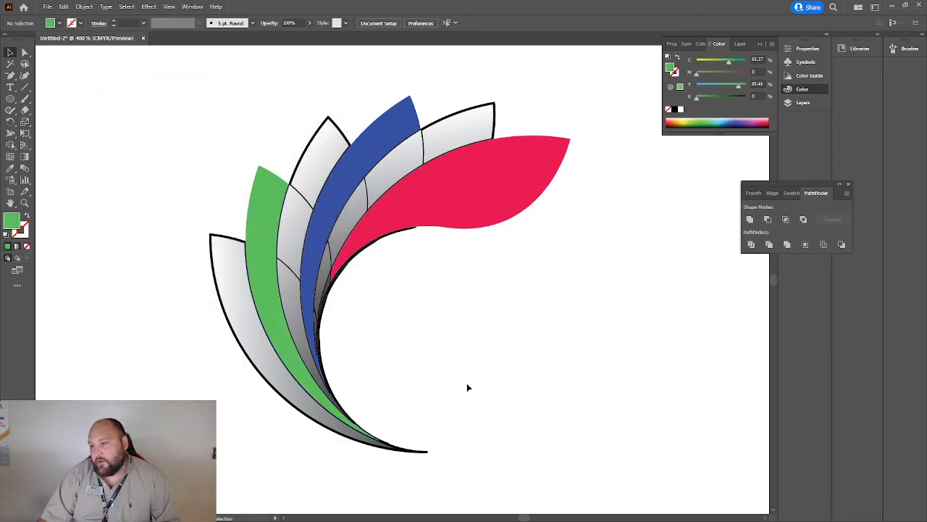
- Unite the gradient pieces between the blue and crimson leaves into one shape, and deselect
scroll(476, 365, down, 2)
drag(488, 358, 286, 340)
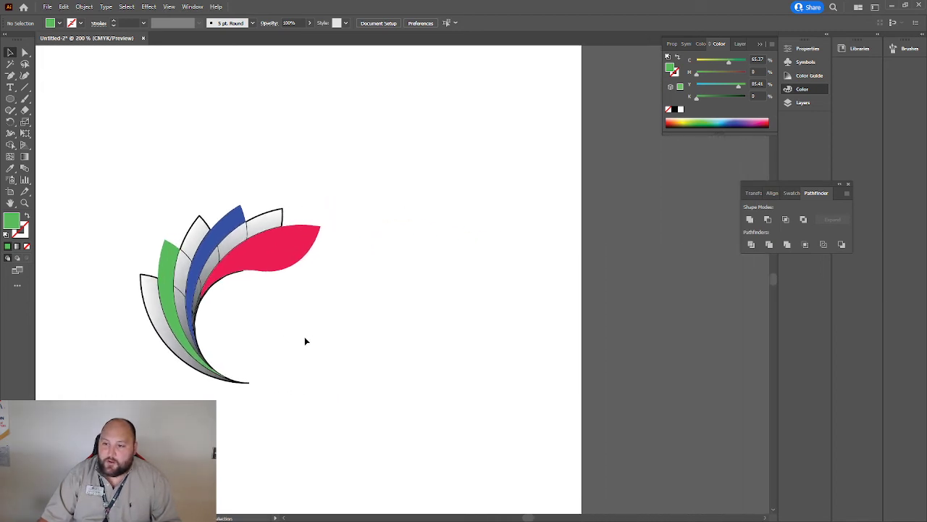
scroll(221, 285, up, 1)
click(246, 206)
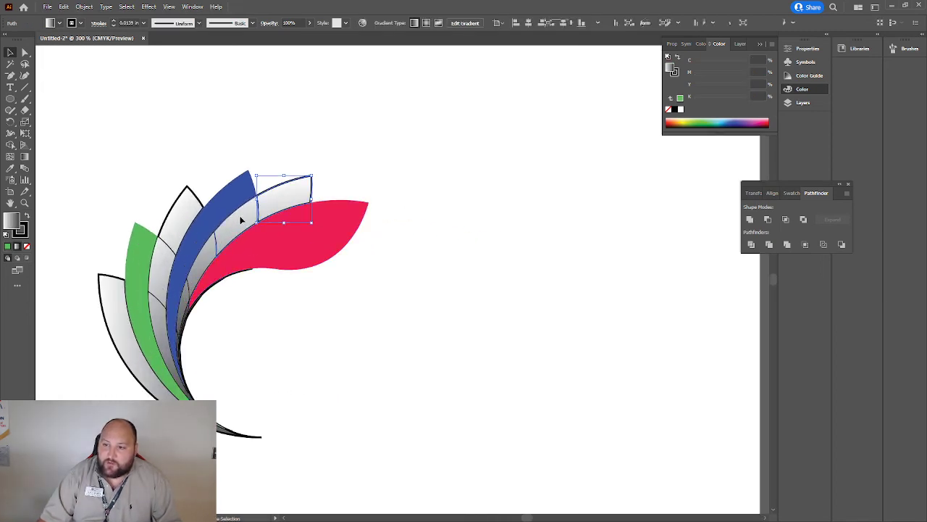
shift+click(204, 262)
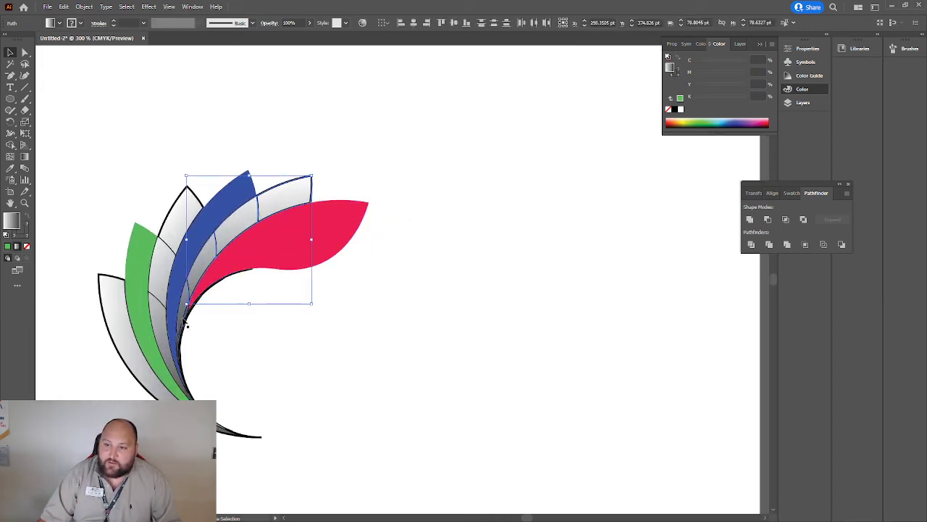
shift+click(180, 347)
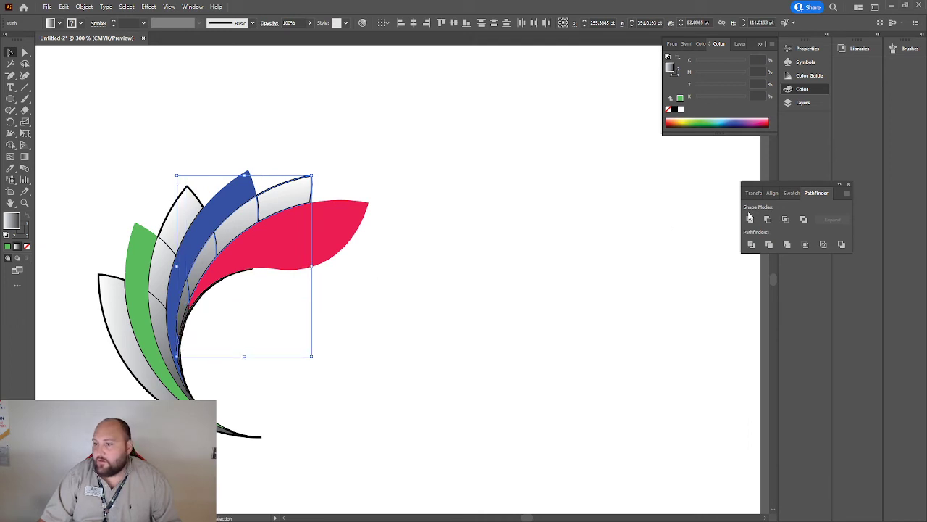
click(750, 218)
click(230, 329)
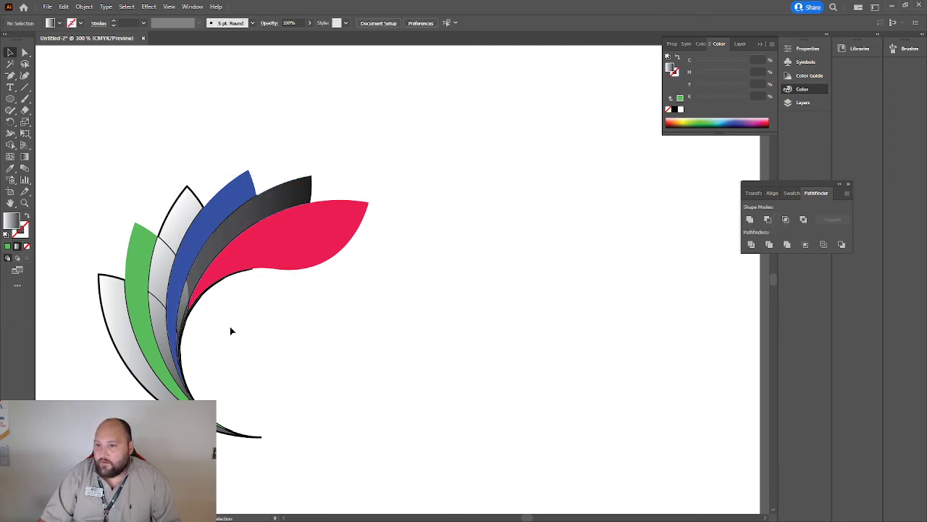
- Merge the dark leaf between the blue and crimson leaves with its remaining inner piece, and deselect
scroll(205, 317, up, 1)
scroll(182, 332, up, 5)
scroll(199, 329, down, 10)
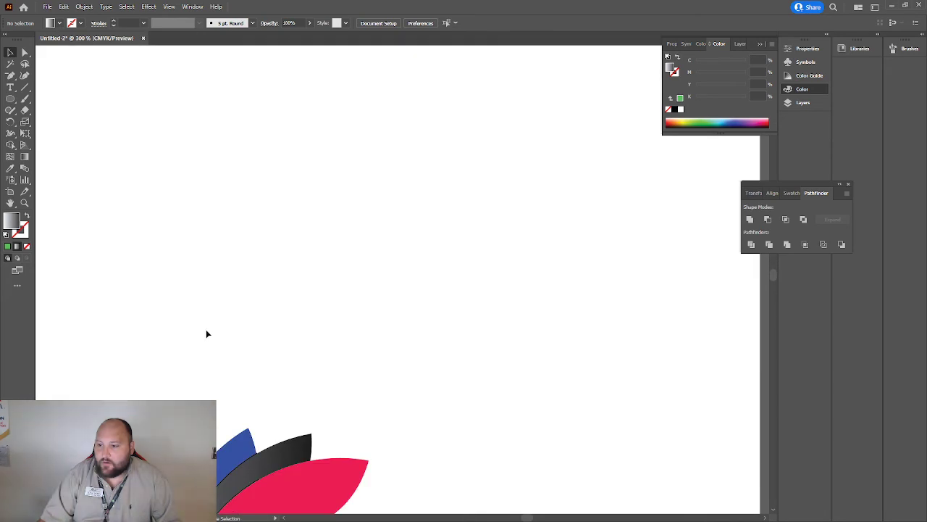
scroll(218, 332, up, 3)
click(206, 304)
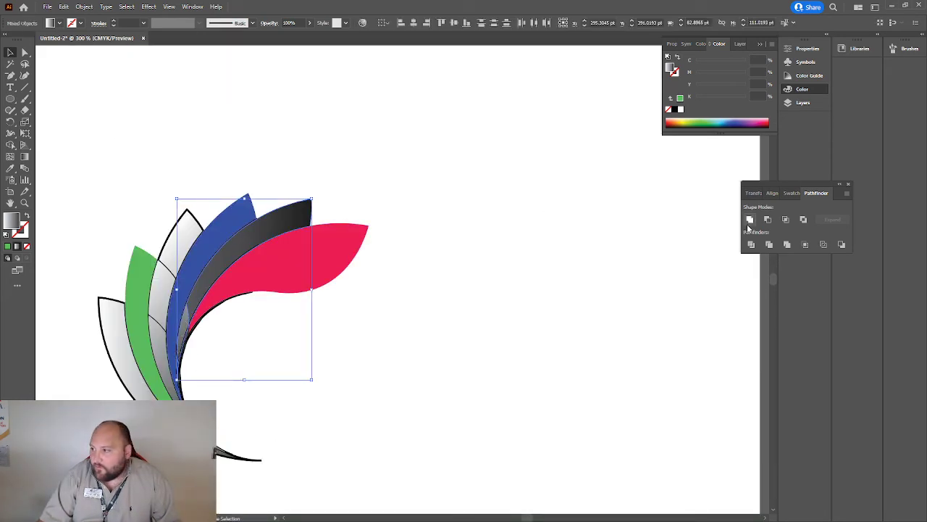
click(323, 336)
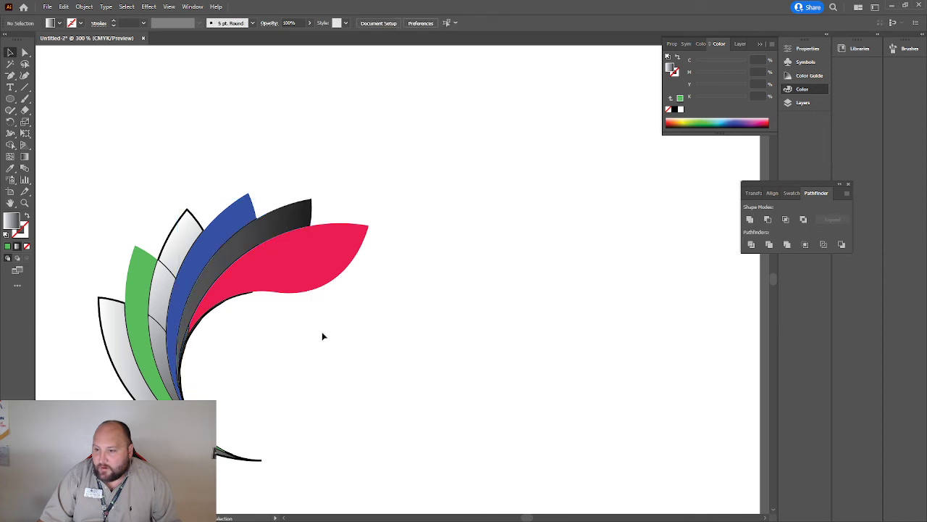
- Unite the tip and base pieces of the gradient leaf between the green and blue leaves, and deselect
click(162, 269)
shift+click(161, 339)
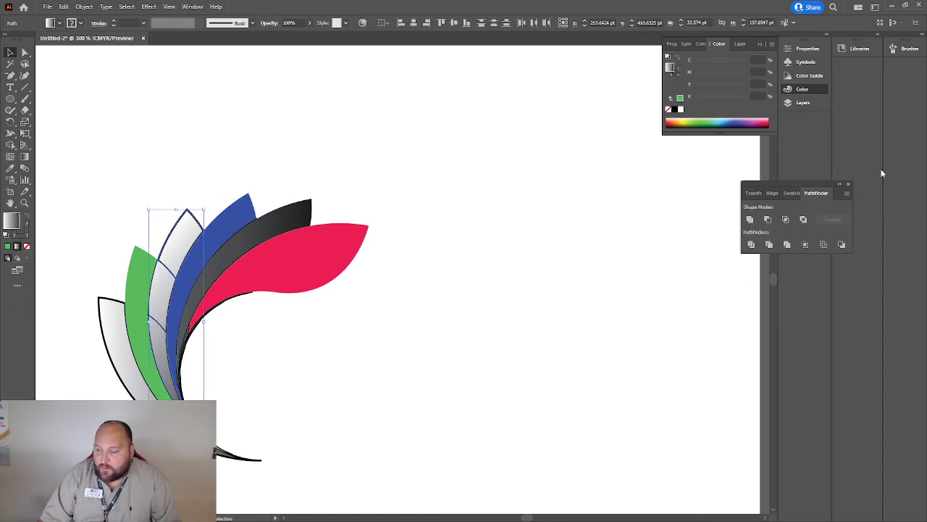
click(749, 219)
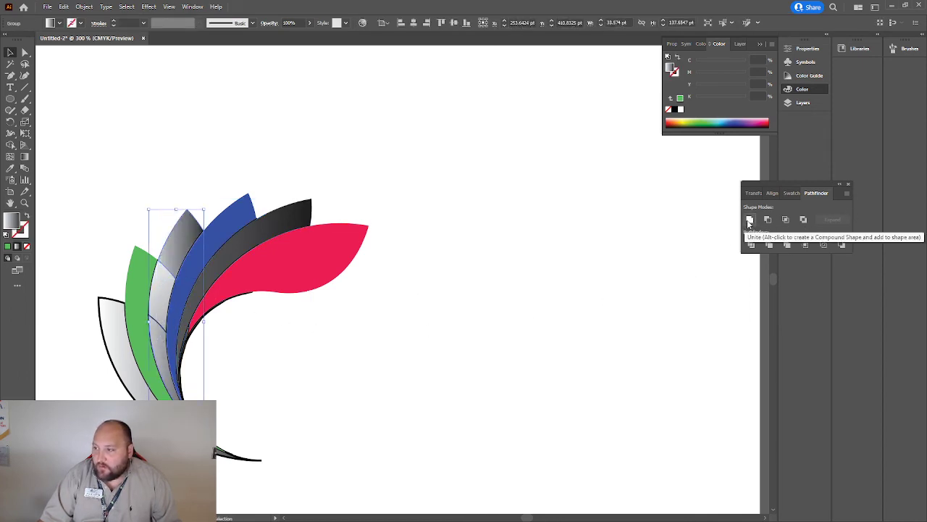
click(601, 288)
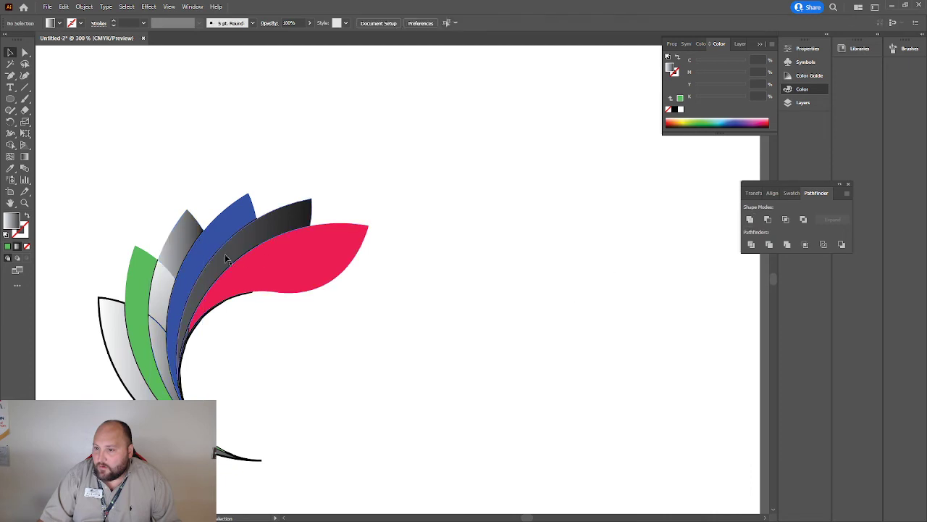
- Unite the middle piece of the gradient leaf between the green and blue leaves with the rest of that leaf, and deselect
click(173, 252)
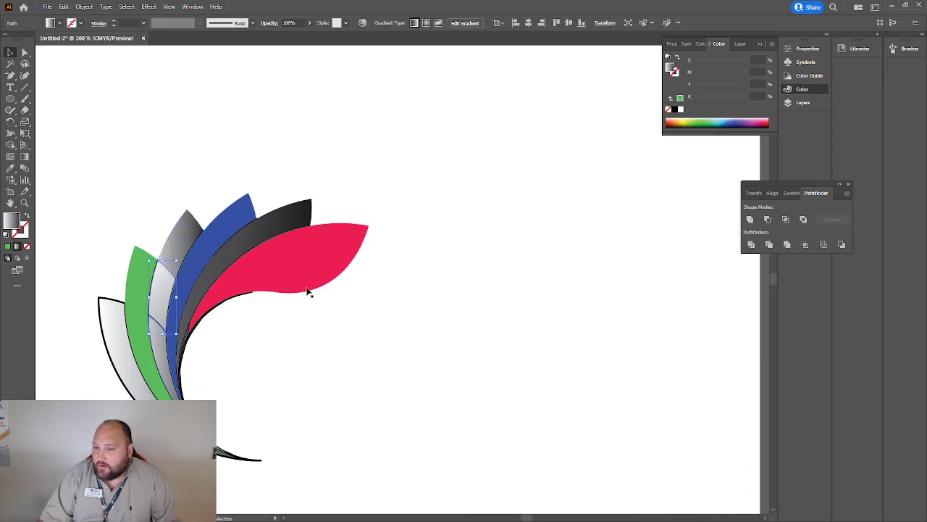
click(512, 382)
click(156, 308)
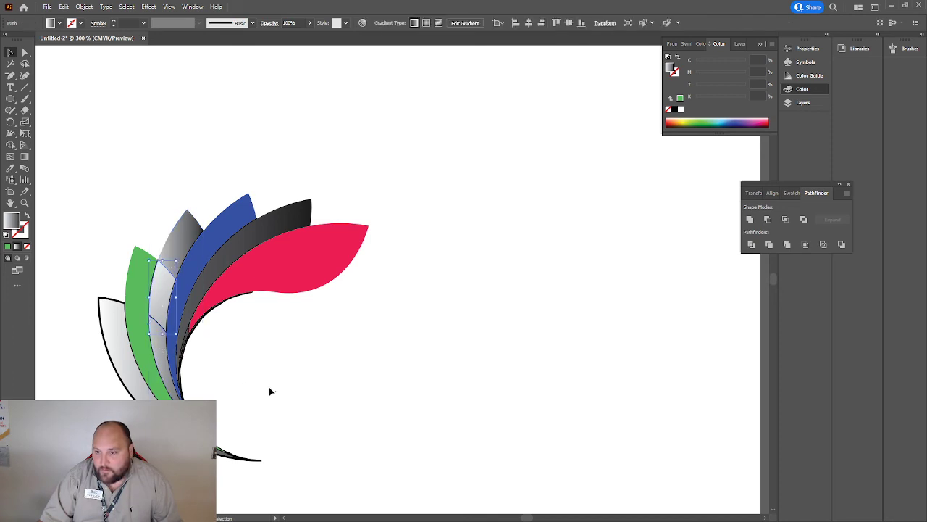
shift+click(174, 250)
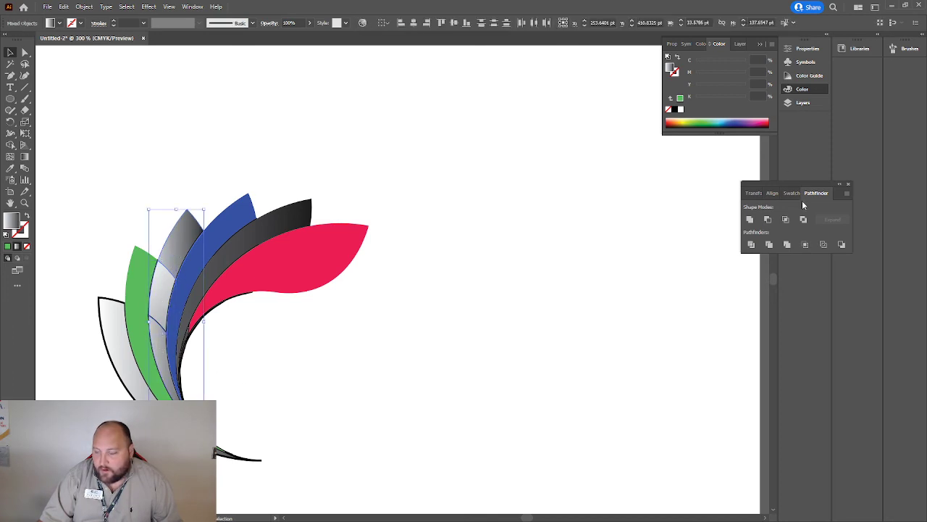
click(750, 219)
click(201, 360)
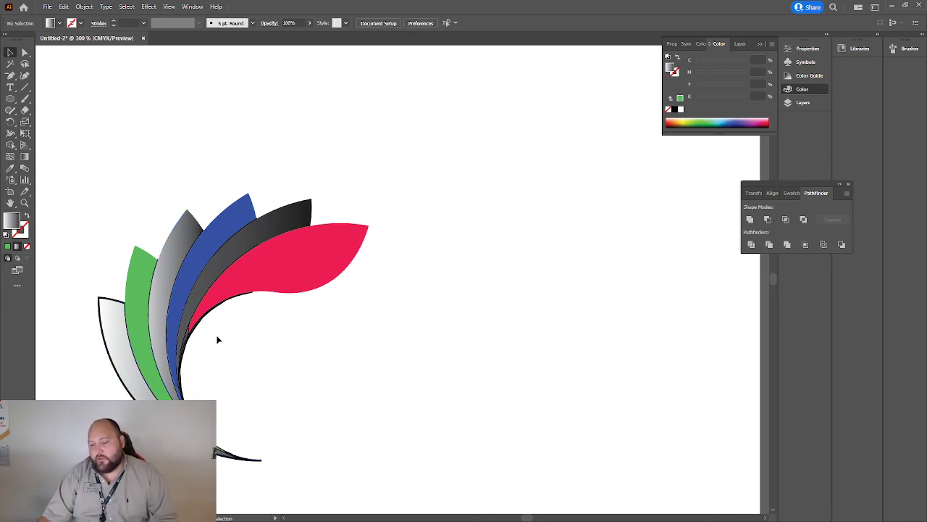
- Fill the gradient sliver at the crimson leaf's narrow end with the leaf's solid crimson, unite both into one shape, and deselect
scroll(215, 336, up, 4)
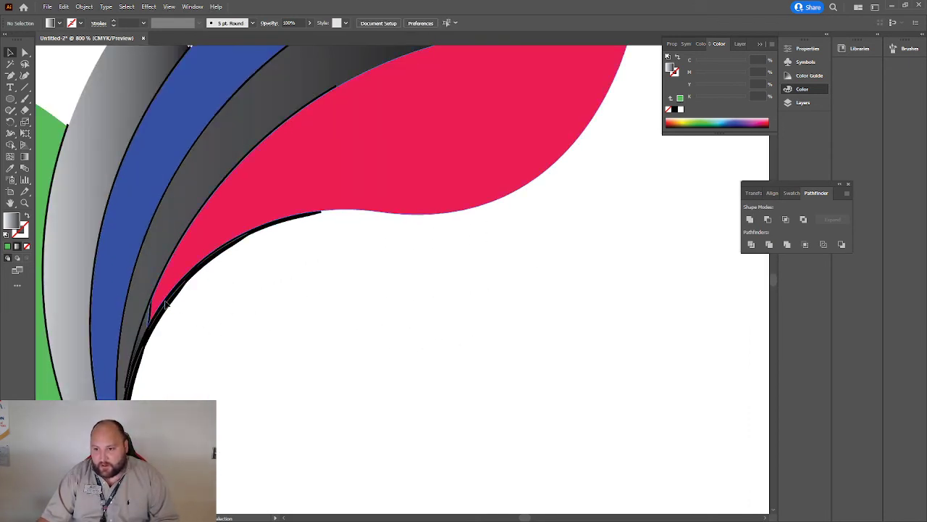
click(167, 308)
click(168, 311)
click(205, 326)
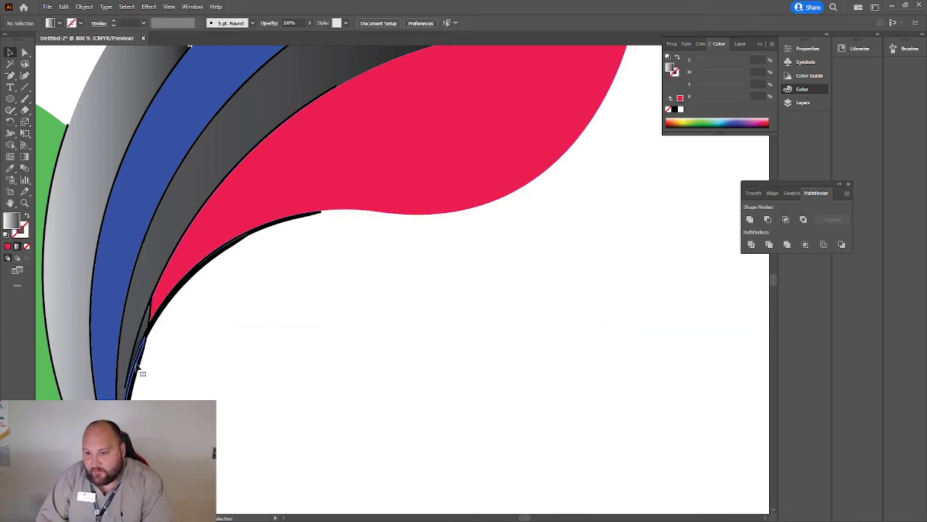
click(144, 342)
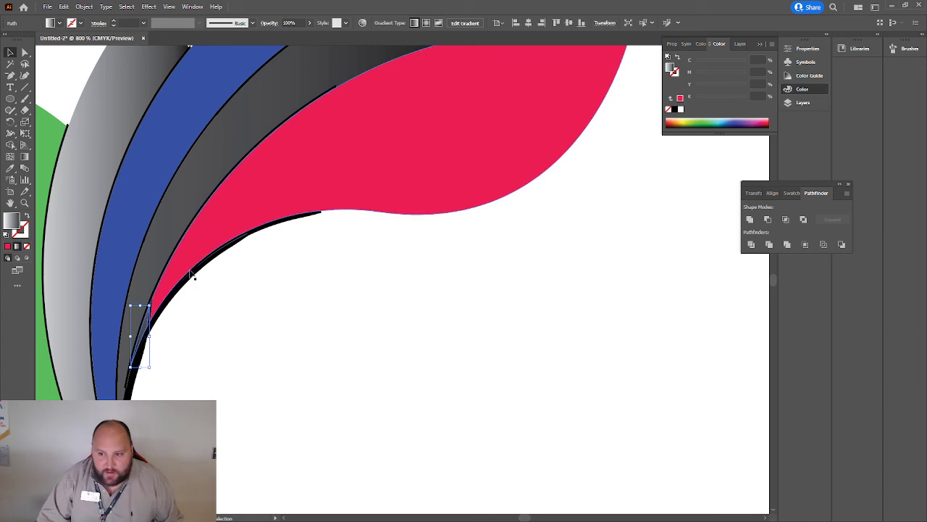
shift+click(192, 269)
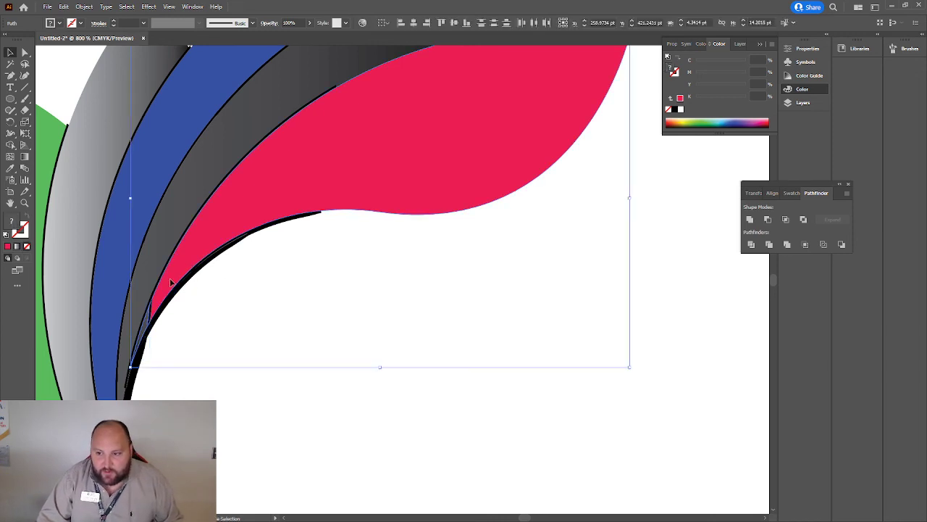
click(8, 247)
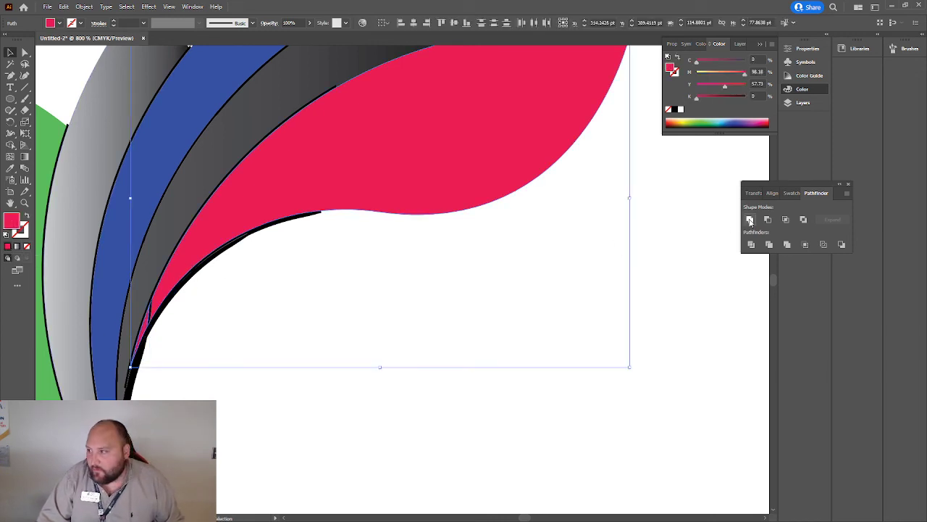
click(750, 220)
click(386, 431)
- Add a wide area-text frame beside the leaves, below the crimson leaf, reading Floral Engagement
scroll(168, 415, down, 3)
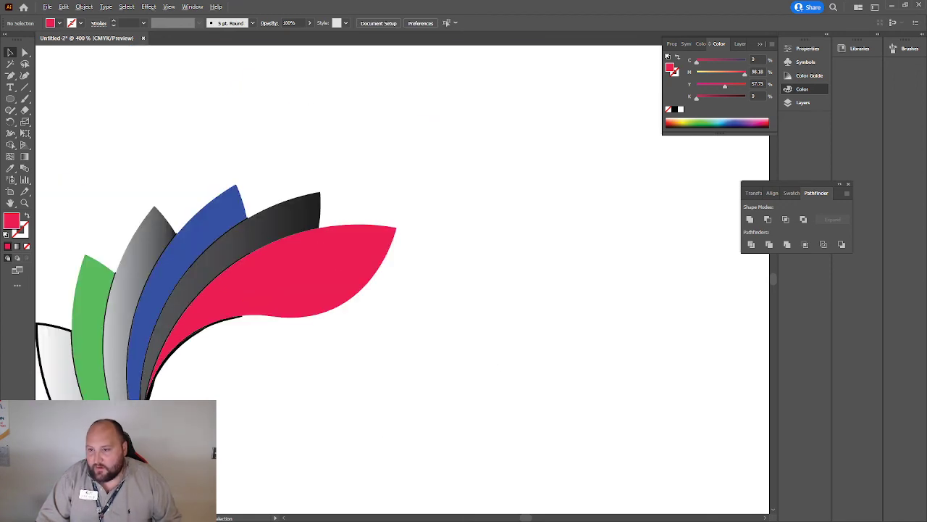
drag(197, 400, 307, 270)
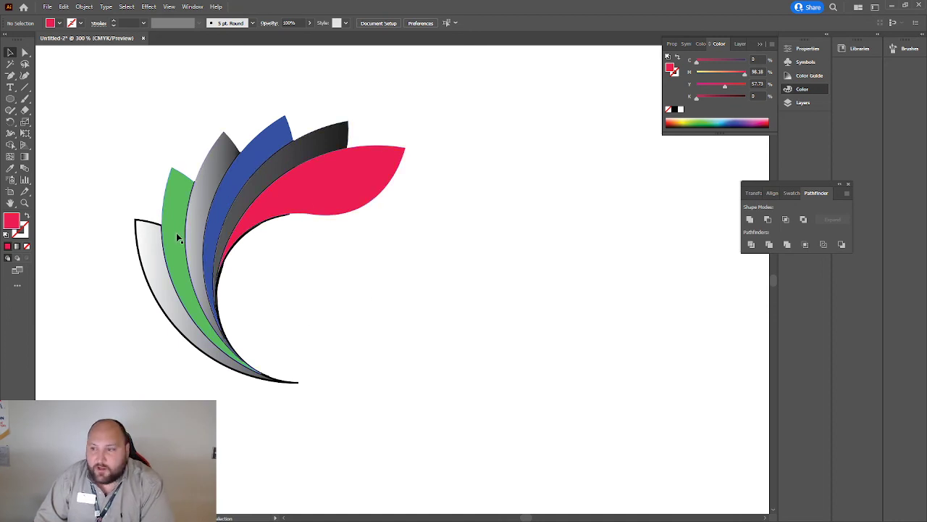
click(11, 87)
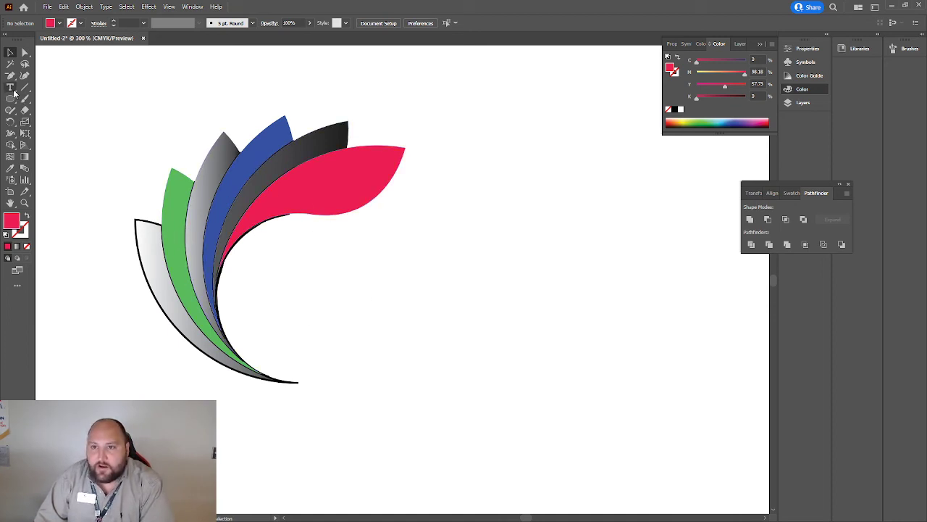
drag(260, 239, 710, 376)
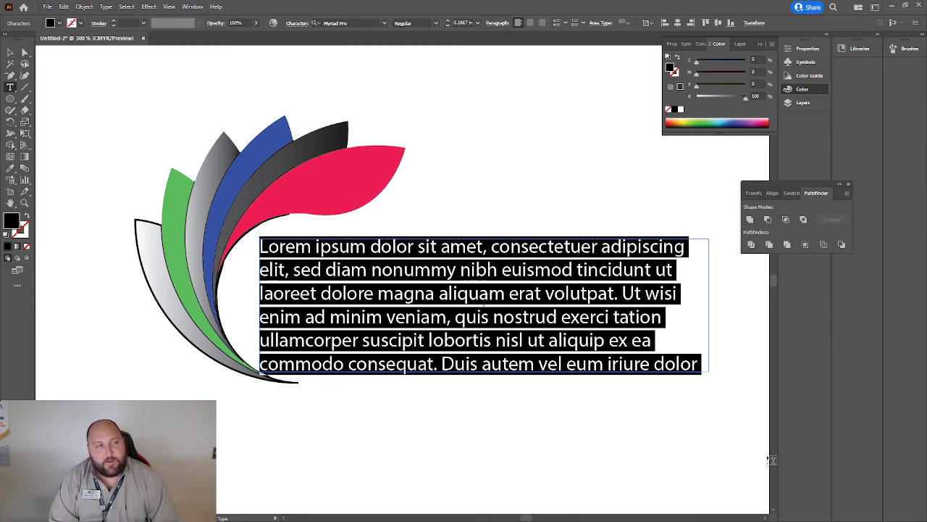
text(Flor)
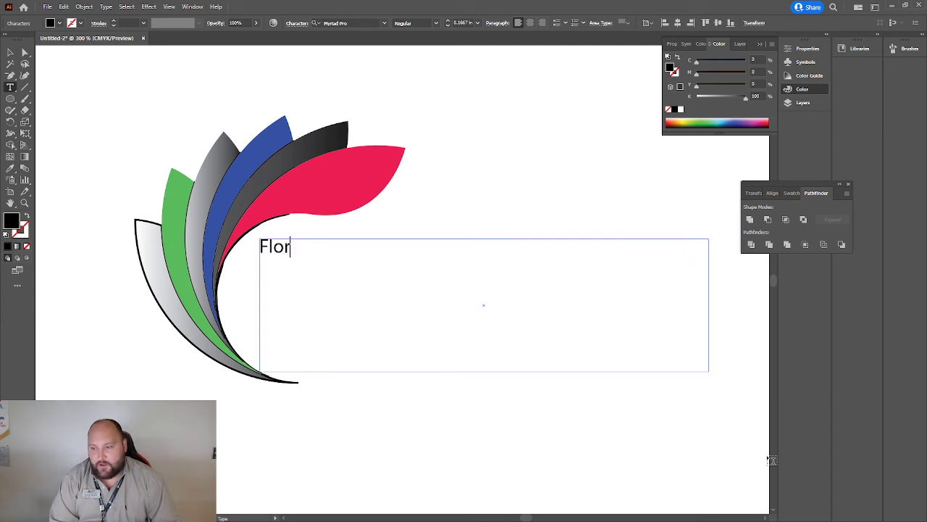
text(al Engagement)
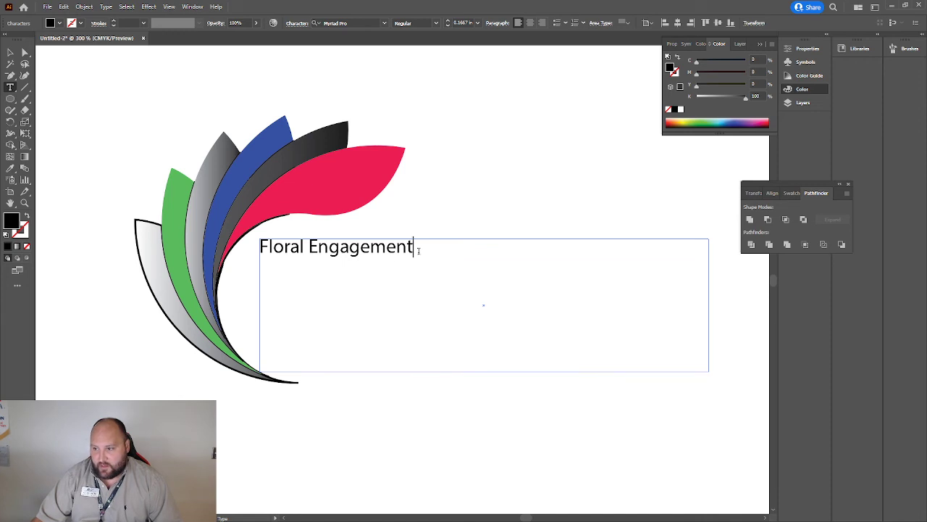
- Set the font size of the whole Floral Engagement text to 0.5 in
drag(418, 250, 206, 250)
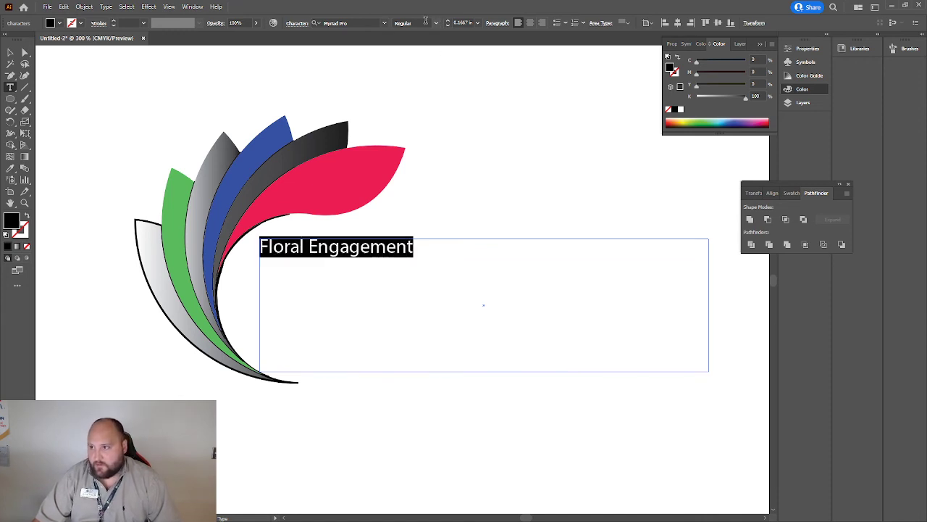
click(447, 21)
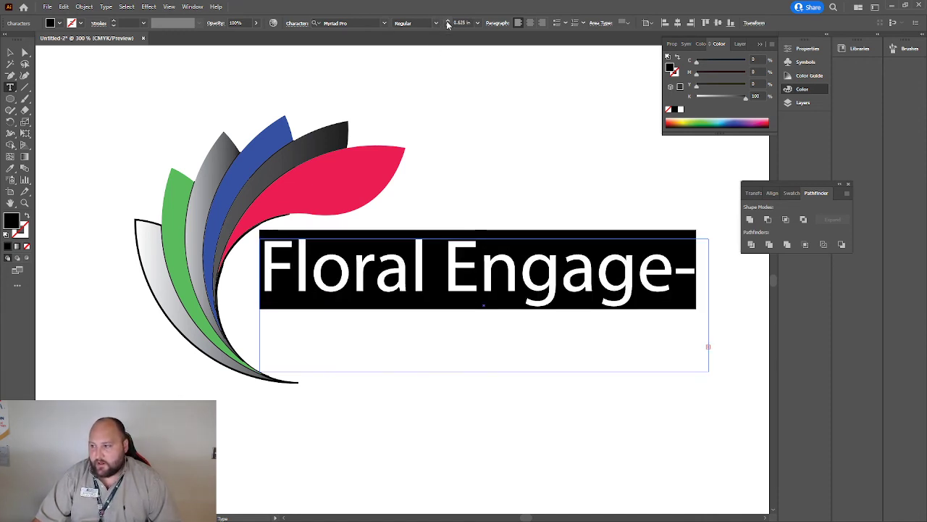
click(448, 25)
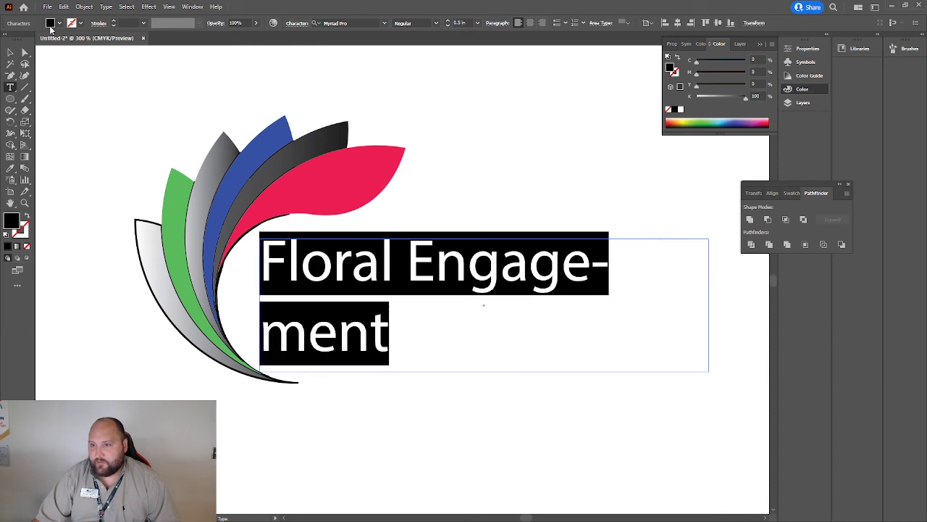
- Resize the text frame to hold Floral Engagement on a single line, move it lower beside the leaves, and deselect
click(10, 52)
drag(709, 305, 758, 305)
drag(510, 373, 488, 315)
click(503, 300)
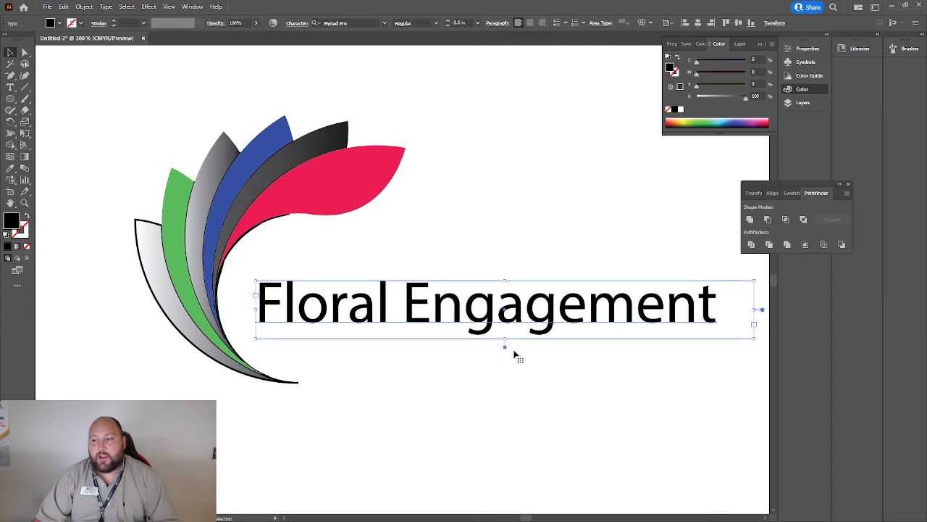
click(518, 373)
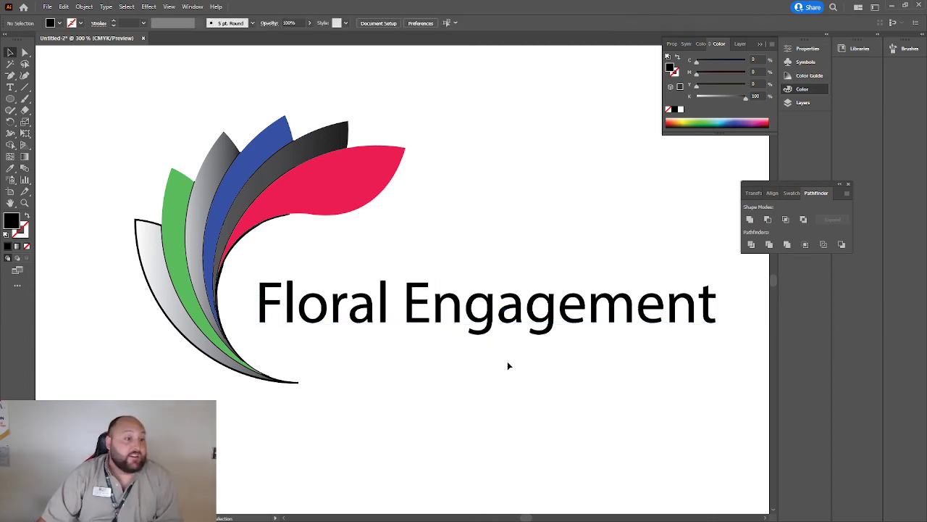
- Try Archivo Black Regular on the Floral Engagement text, and set its font to Century Schoolbook
triple_click(453, 309)
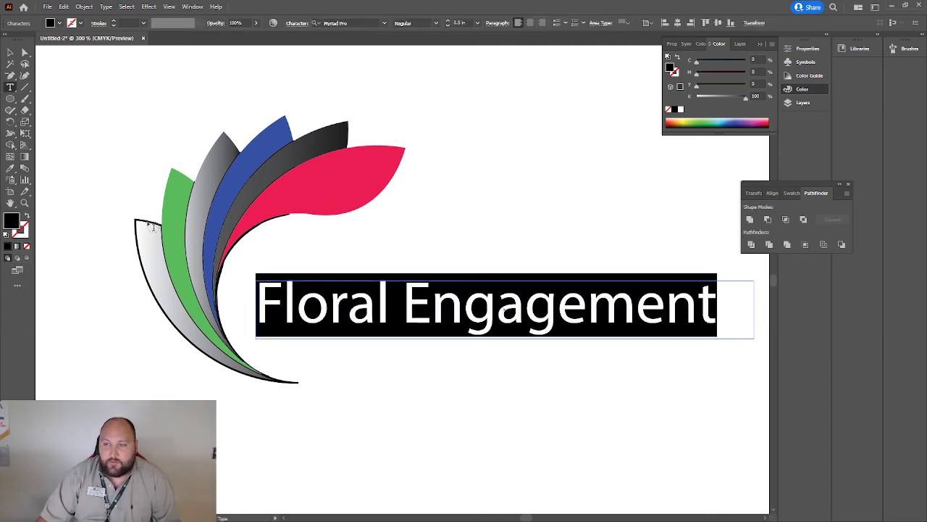
click(383, 24)
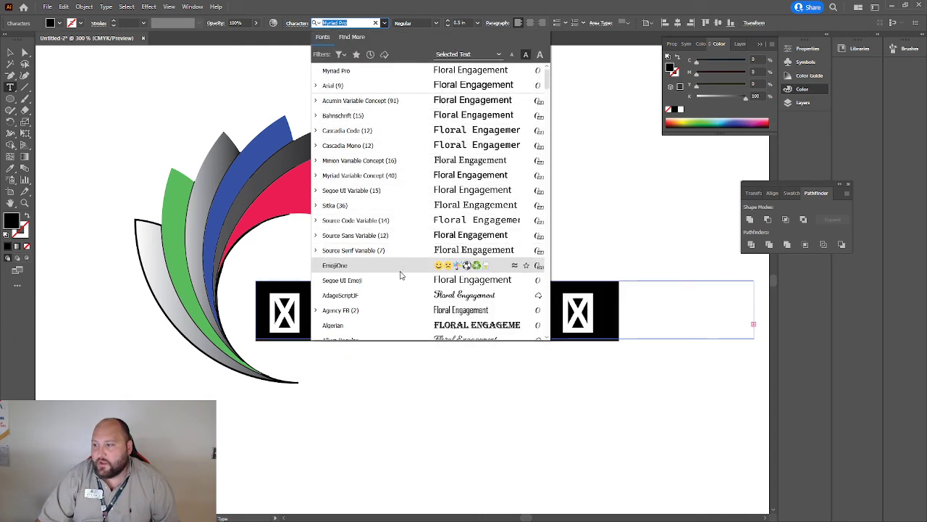
scroll(401, 276, down, 2)
click(467, 270)
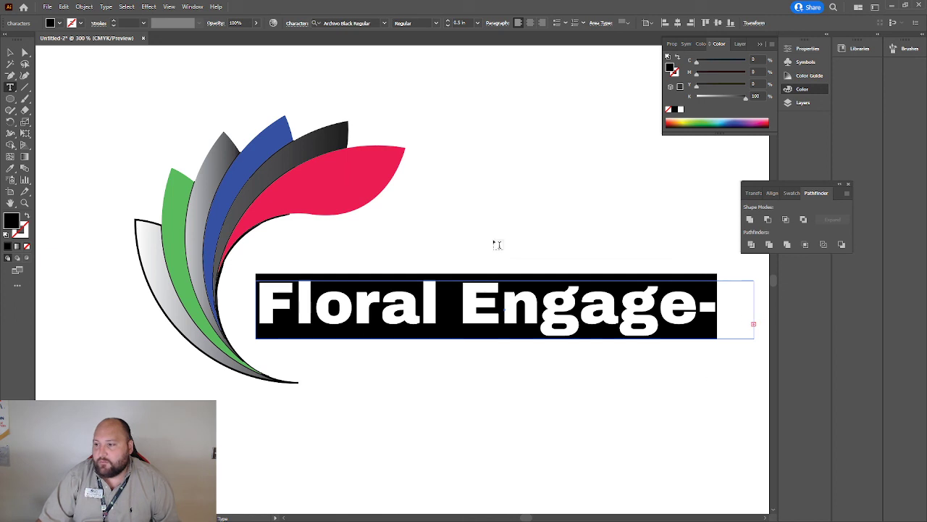
click(384, 23)
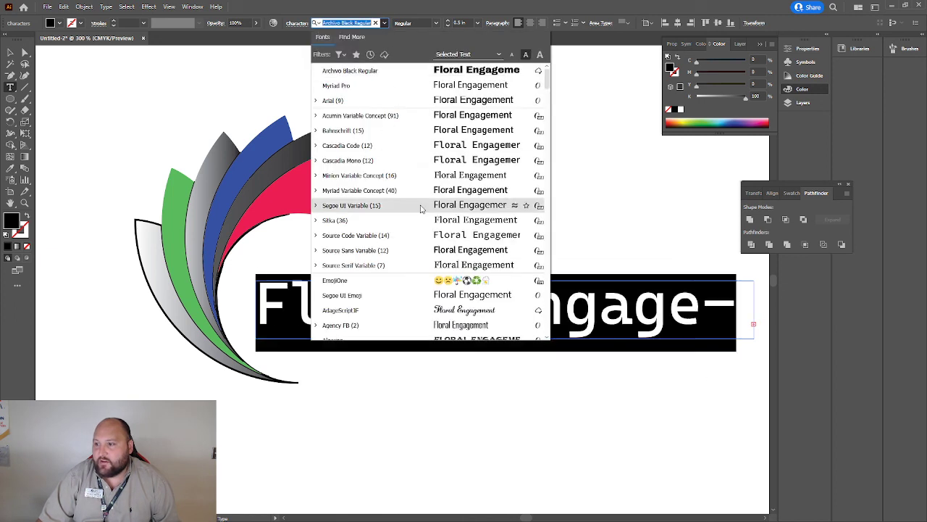
scroll(426, 229, down, 3)
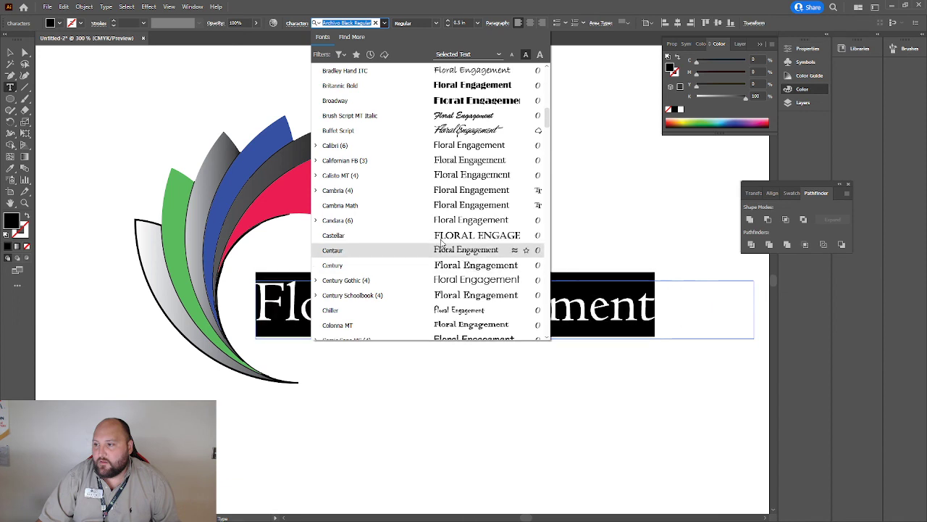
click(459, 302)
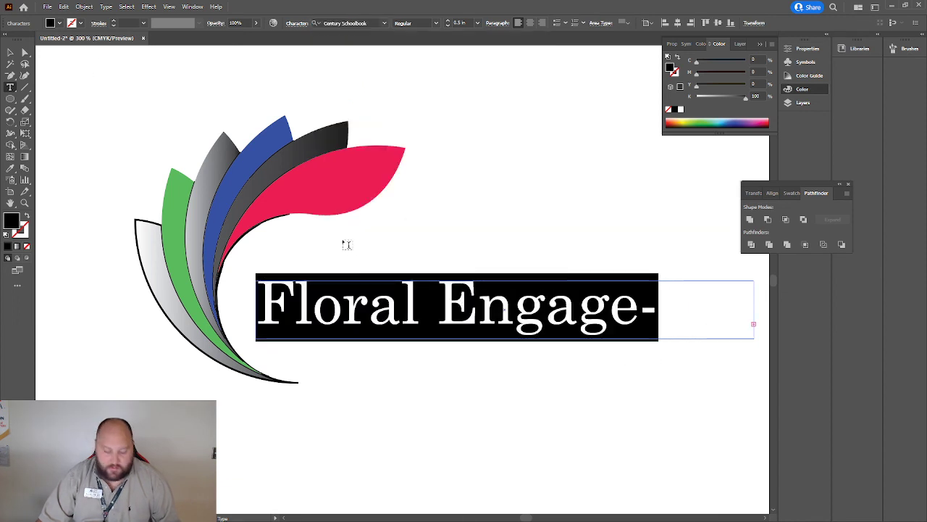
- Widen the text frame until Floral Engagement fits on one line again, and move it closer to the leaves
scroll(348, 246, down, 1)
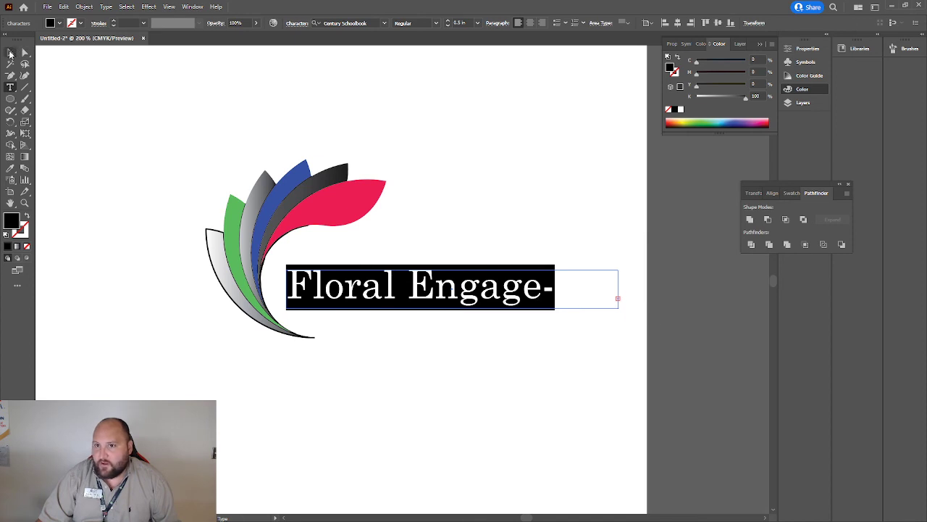
click(10, 52)
drag(618, 288, 649, 288)
click(575, 376)
drag(426, 288, 415, 289)
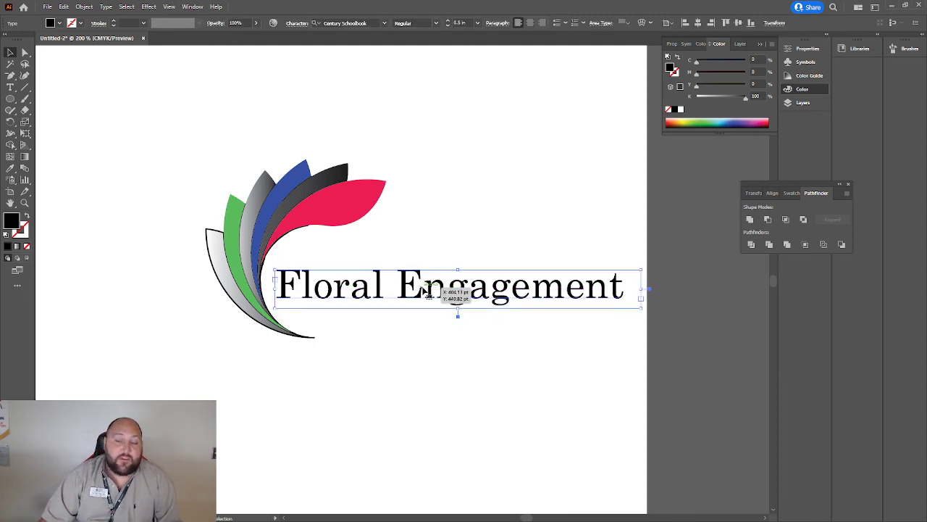
- Convert the Floral Engagement text to outlines, and select the outlined lettering as a group
right_click(406, 287)
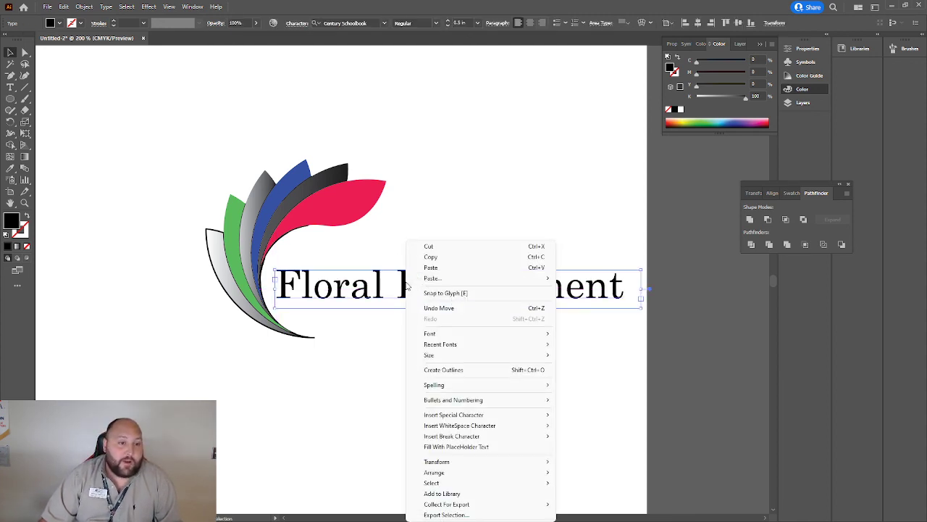
click(464, 371)
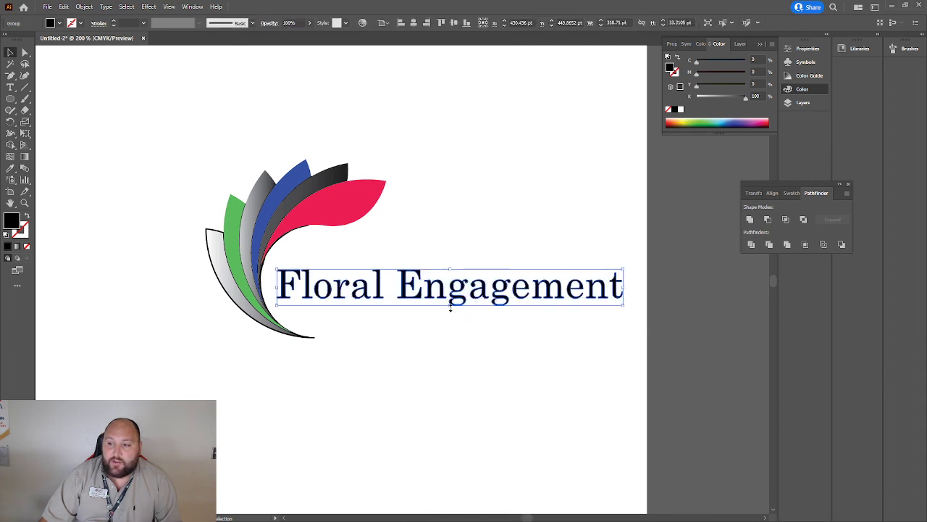
click(444, 331)
click(516, 287)
click(510, 304)
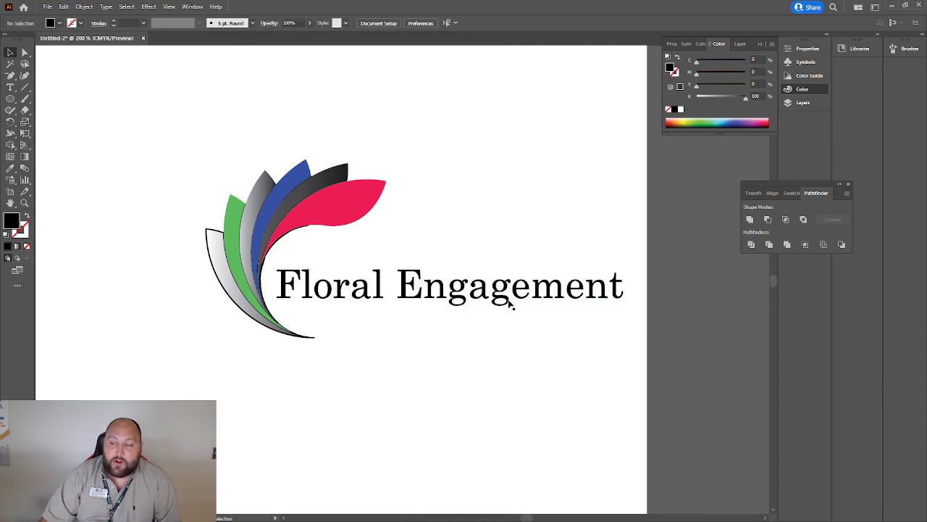
click(410, 287)
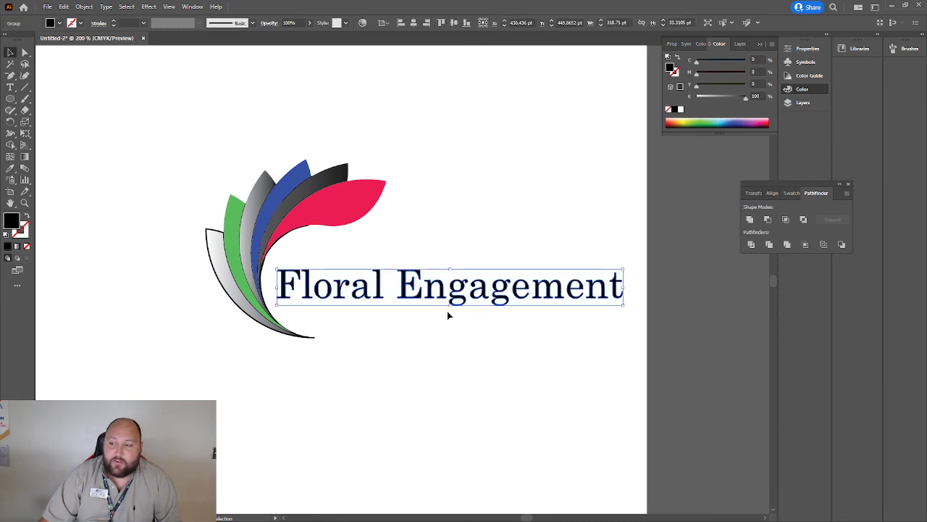
- Stretch the outlined Floral Engagement lettering taller at both its upper and lower edges, and shift it slightly closer to the leaves
drag(452, 307, 458, 329)
drag(452, 269, 453, 247)
click(468, 364)
drag(456, 292, 452, 290)
click(439, 393)
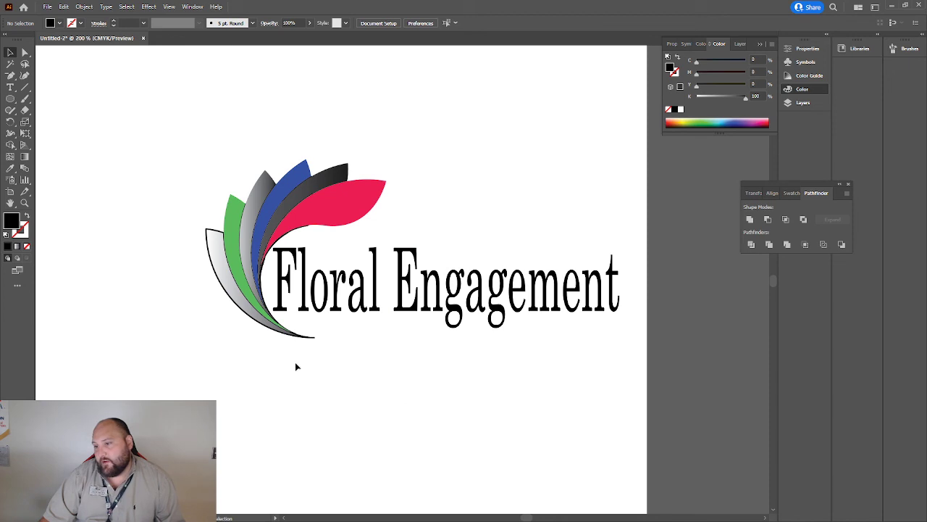
- Group the leaves with the lettering, centre the group horizontally on the artboard, and deselect
drag(637, 363, 145, 136)
right_click(281, 203)
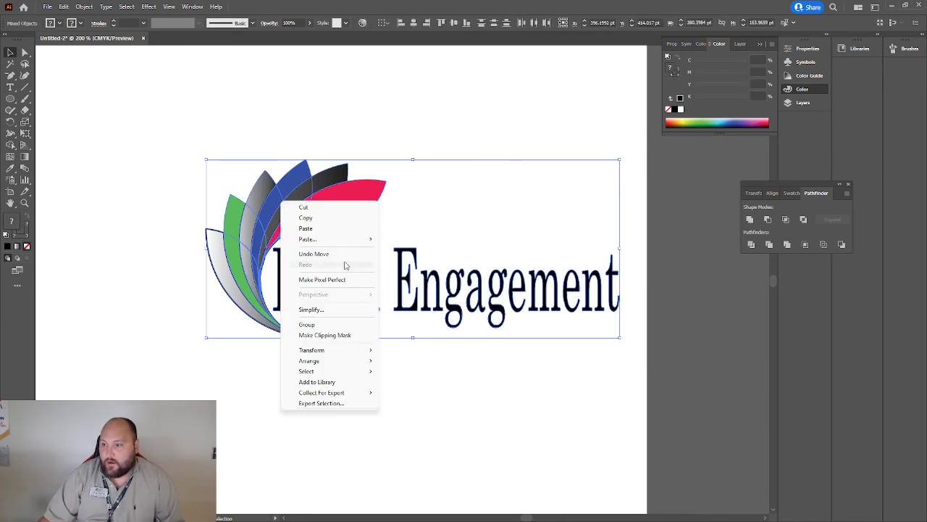
click(326, 324)
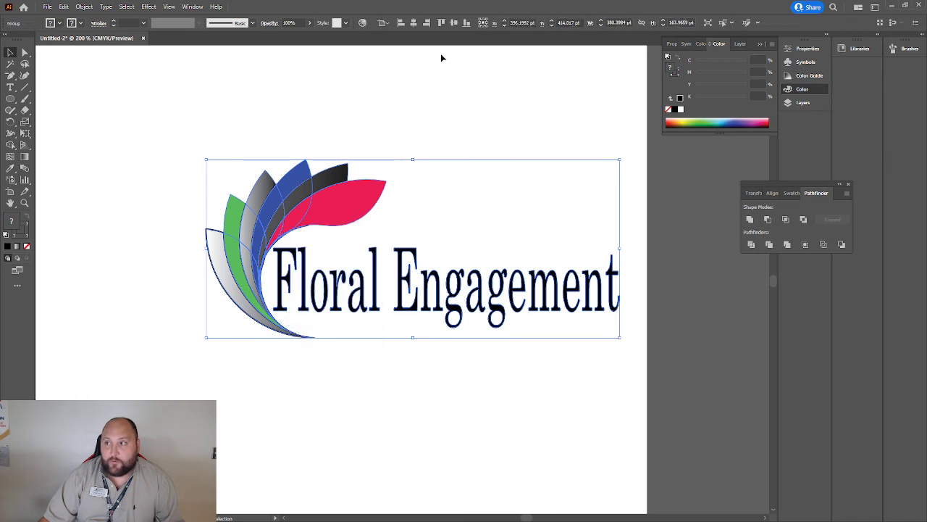
click(413, 22)
click(486, 398)
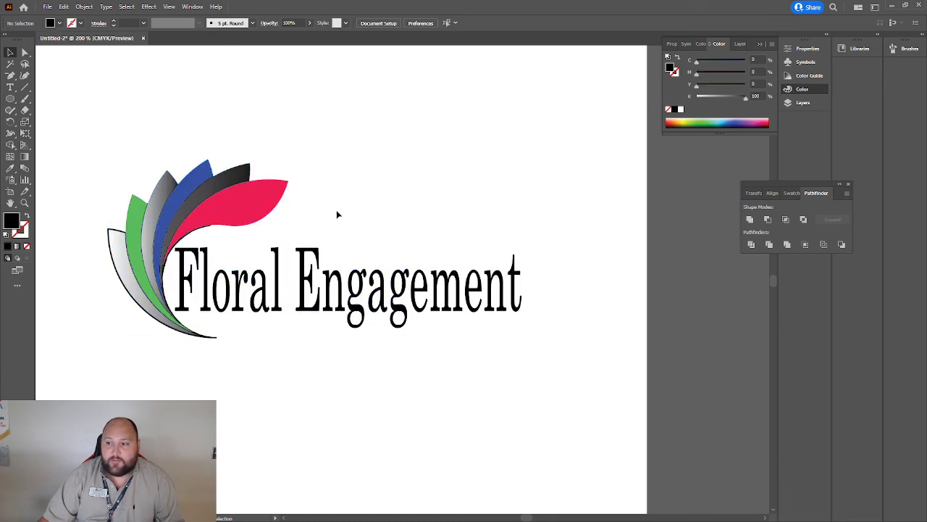
- Ungroup the leaves from the lettering and deselect everything
right_click(303, 287)
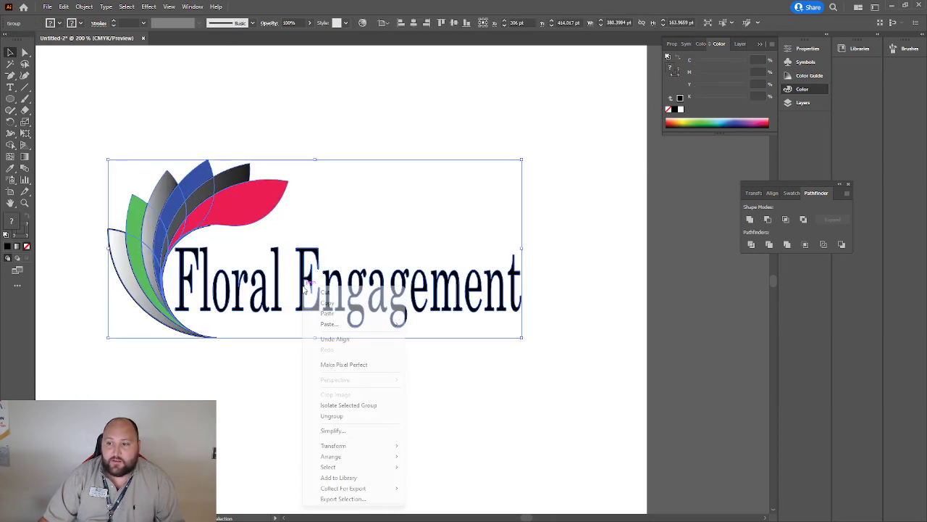
click(352, 417)
click(282, 368)
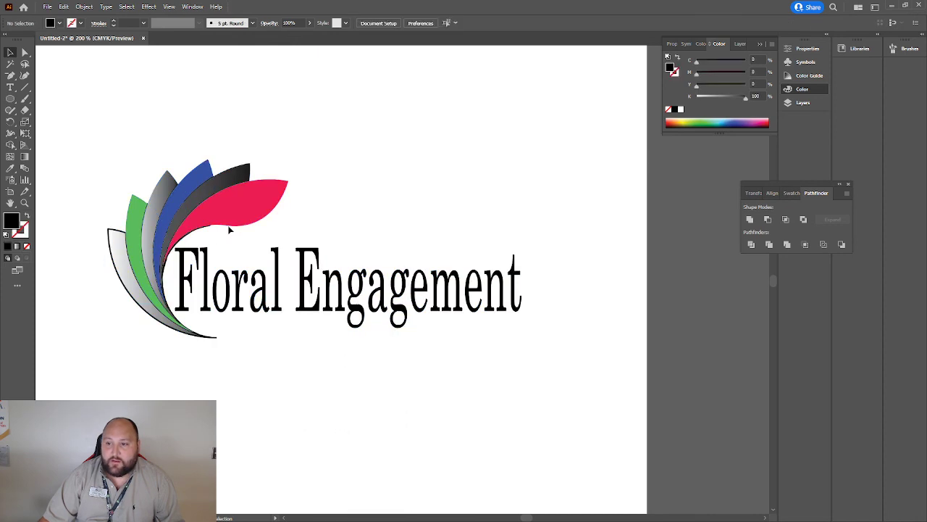
- Duplicate the whole leaf fan and reflect the copy across the vertical axis
drag(103, 190, 94, 191)
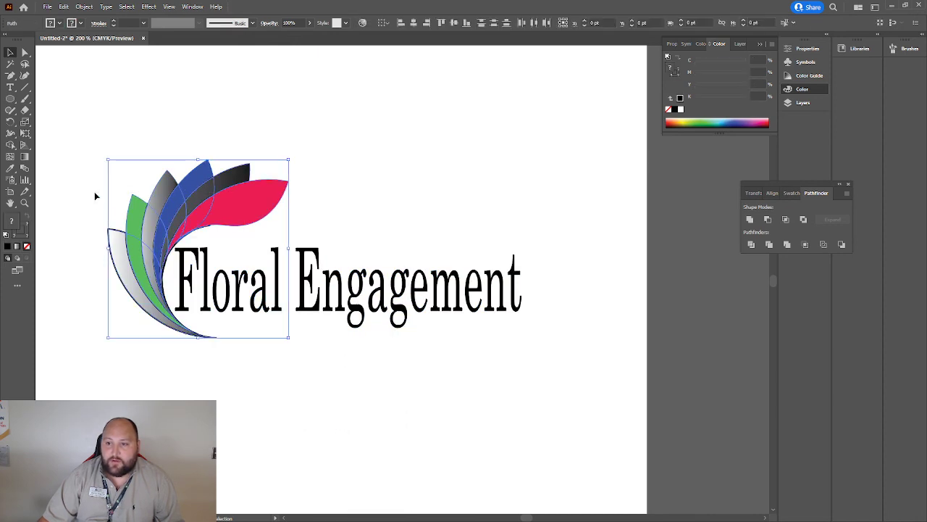
key(ctrl+c)
key(ctrl+v)
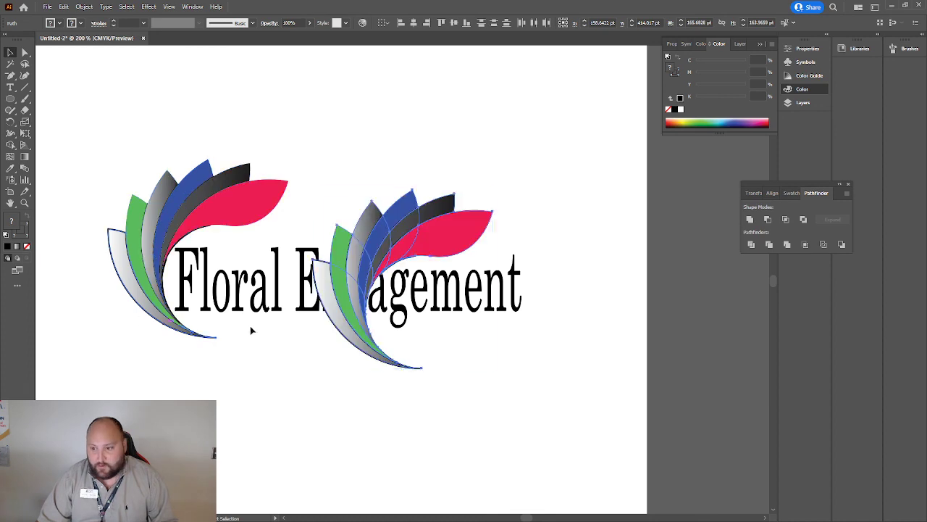
right_click(337, 285)
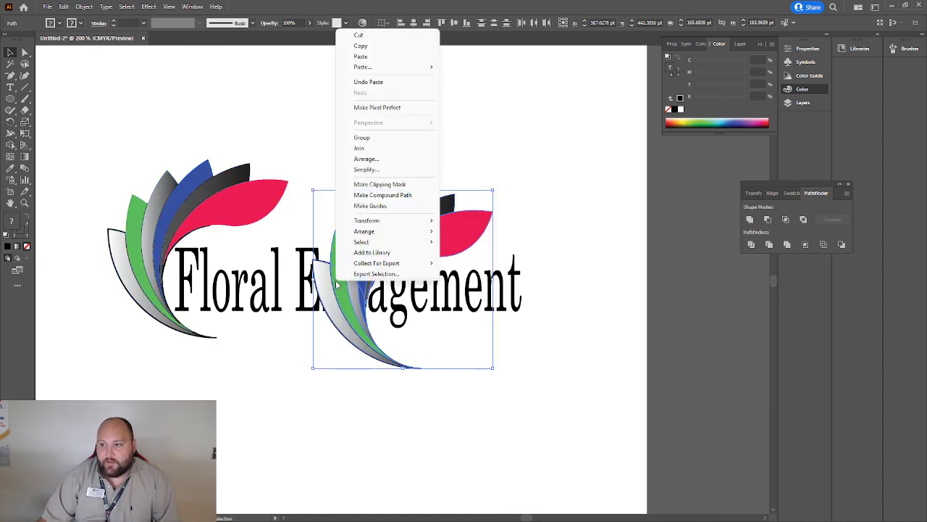
mouse_move(392, 220)
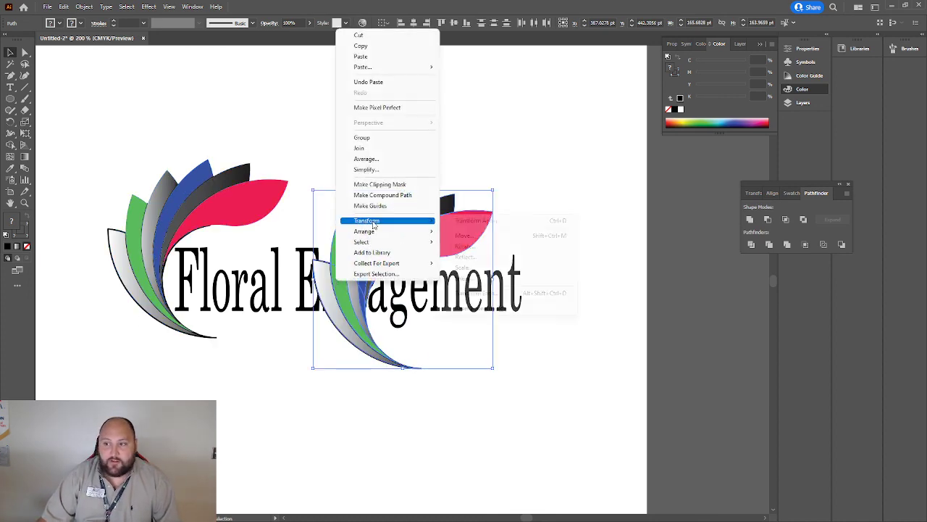
click(490, 258)
click(463, 315)
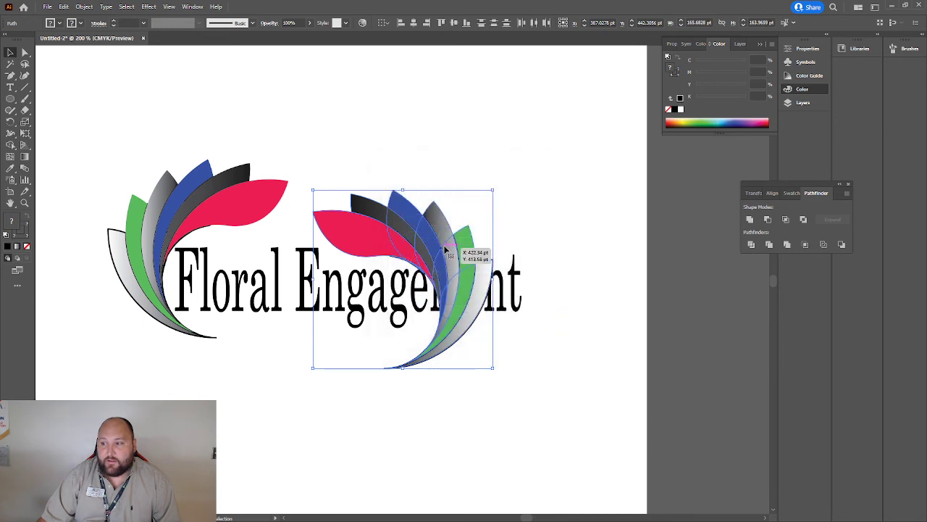
- Align the mirrored leaves level with the original fan and shift them horizontally past the end of the lettering
drag(436, 253, 416, 227)
key(Right)
key(Right)
key(Right)
key(Right)
key(Right)
key(Right)
key(Right)
key(Right)
key(Right)
key(Right)
key(Right)
key(Right)
key(Right)
key(Right)
key(Right)
key(Right)
key(Right)
key(Right)
key(Right)
key(Right)
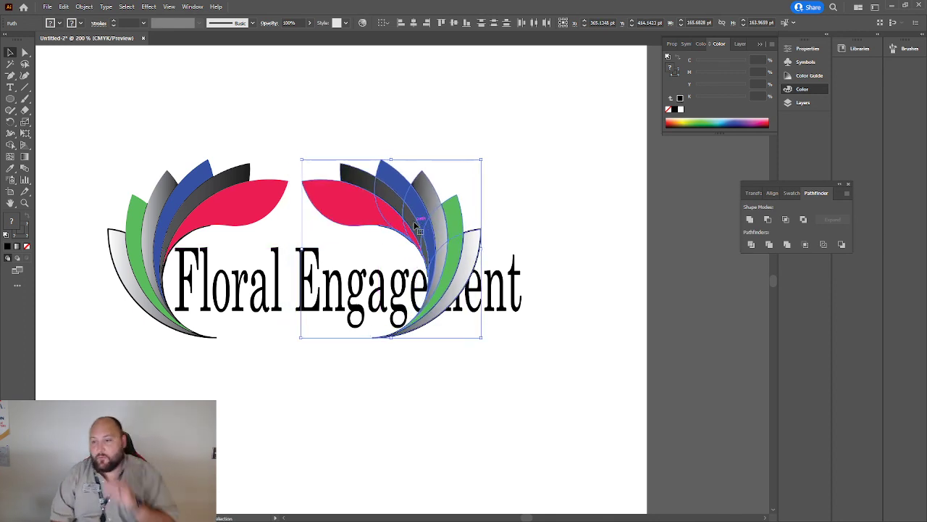
key(Right)
key(Right)
key(Right)
key(Right)
key(Right)
key(Right)
key(Right)
key(Right)
key(Right)
key(Right)
key(Right)
key(Right)
key(Right)
key(Right)
key(Right)
key(Right)
key(Right)
key(Right)
key(Right)
key(Right)
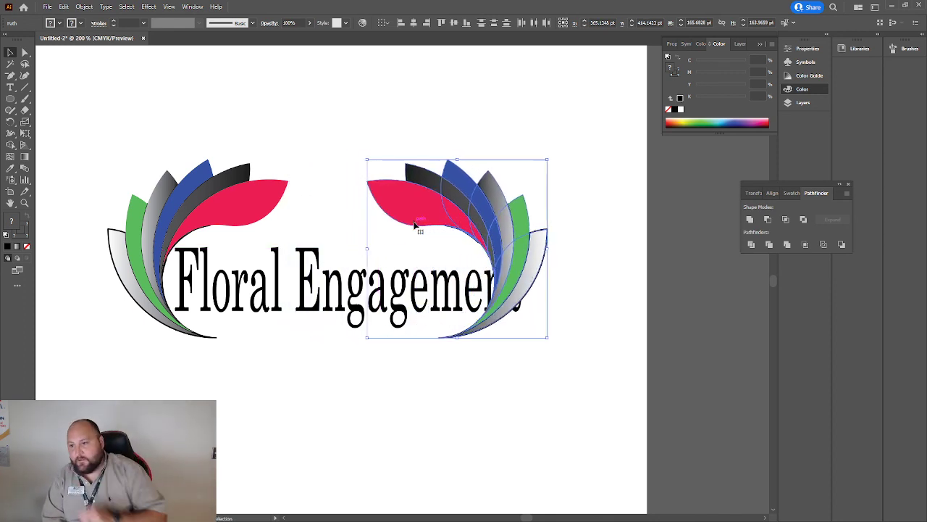
key(Right)
key(Right)
key(Right)
key(Right)
key(Right)
key(Right)
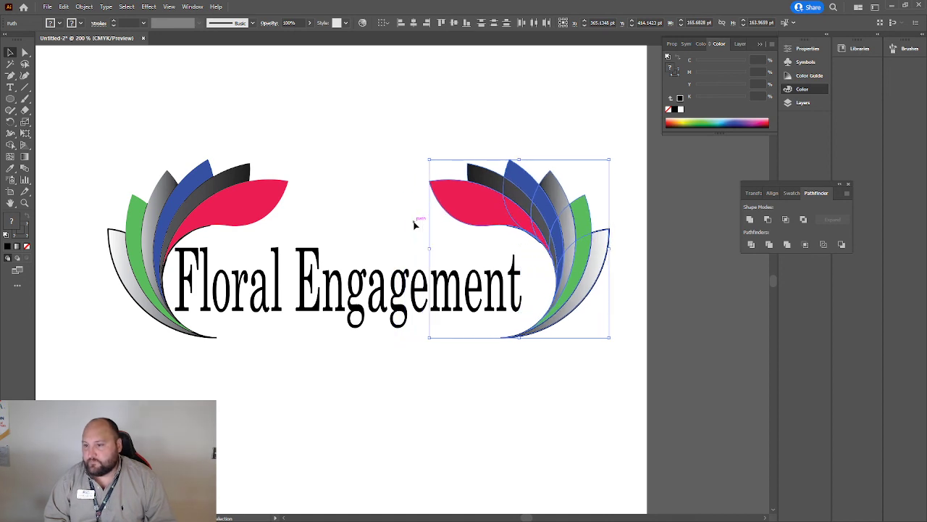
- Bring the mirrored leaves back closer to the end of Engagement so both fans frame the lettering, and deselect
key(Left)
key(Left)
key(Left)
key(Left)
key(Left)
key(Left)
key(Left)
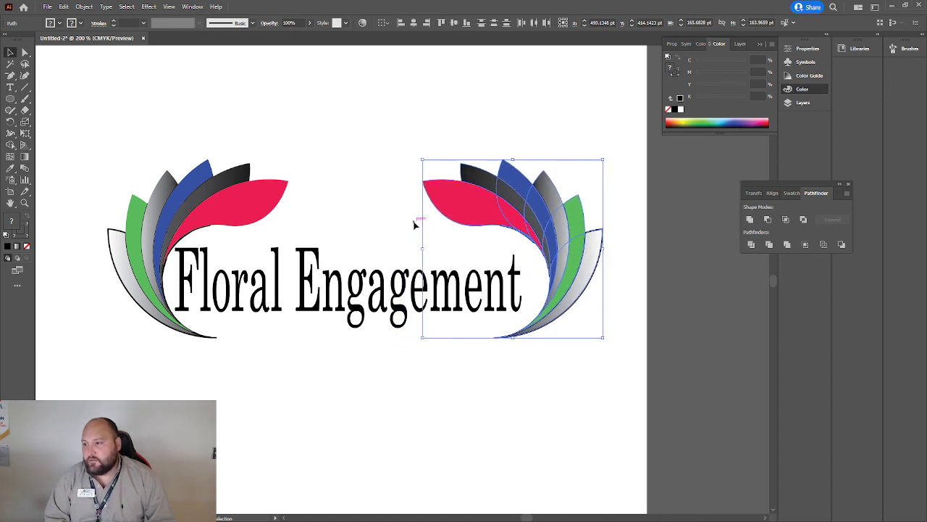
key(Left)
key(Left)
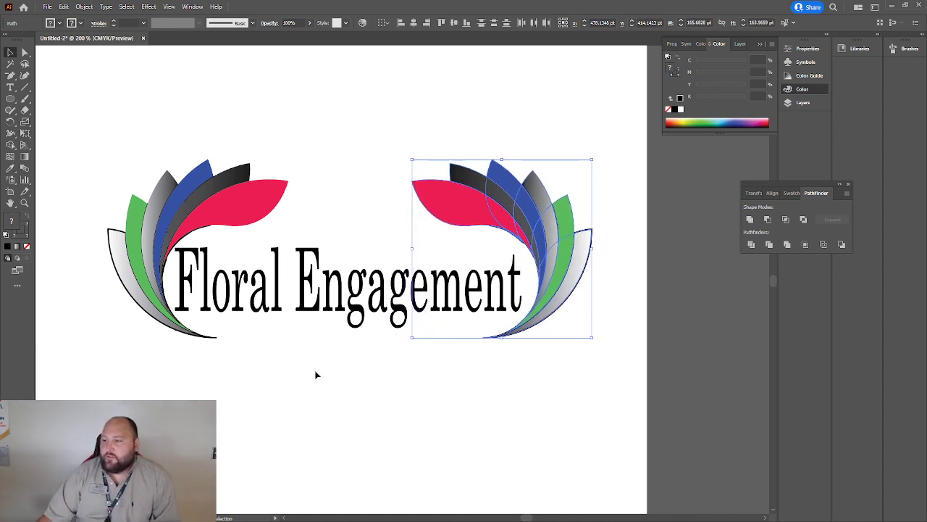
click(316, 375)
drag(485, 405, 467, 398)
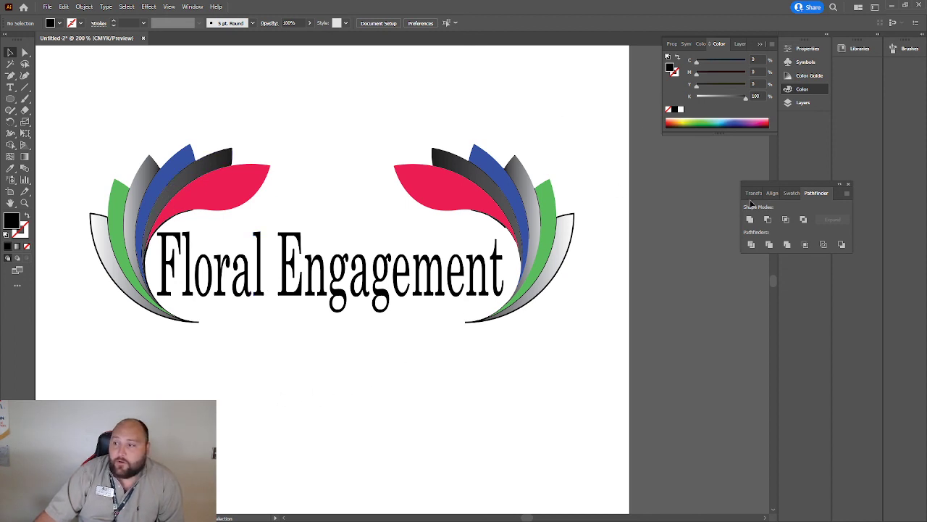
drag(755, 186, 631, 188)
click(227, 181)
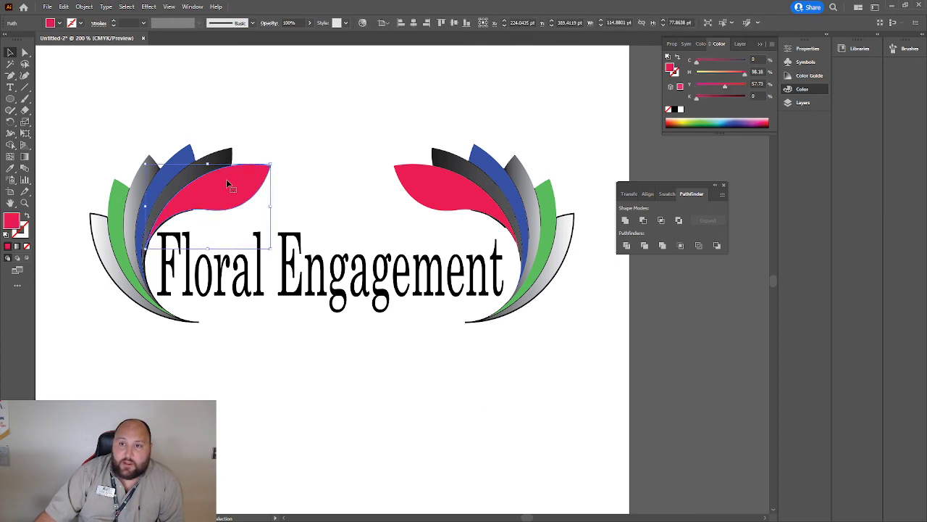
click(11, 76)
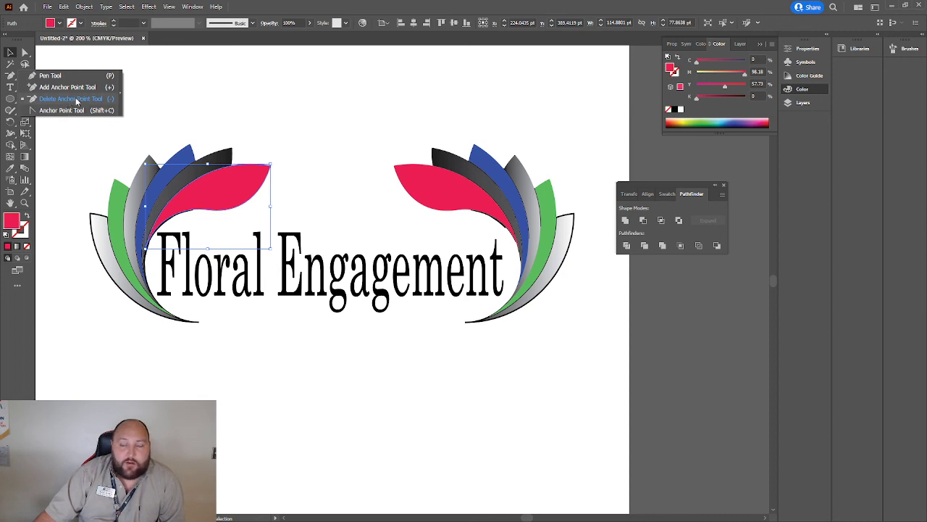
click(228, 97)
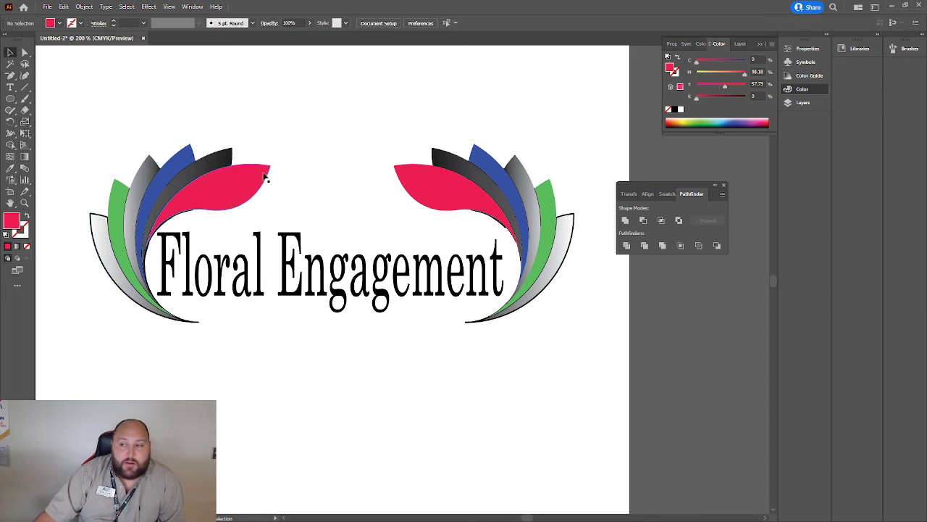
scroll(264, 176, down, 1)
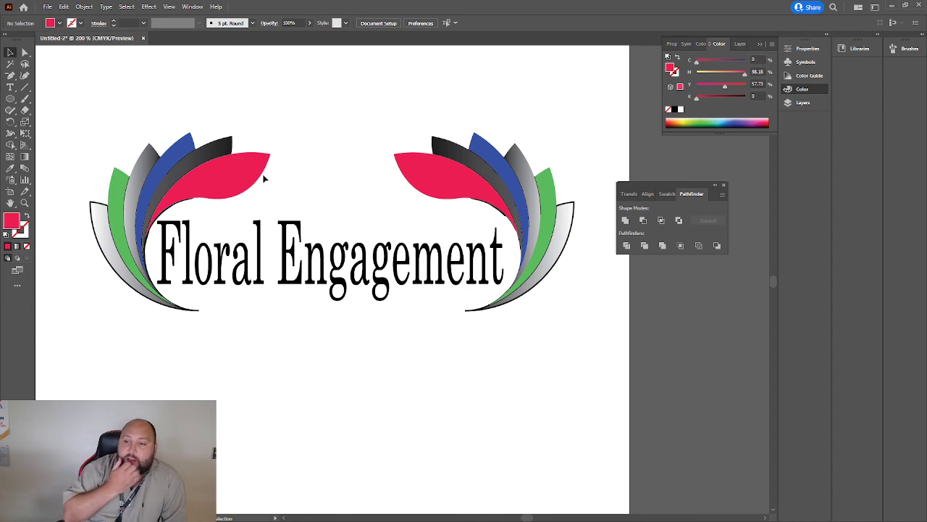